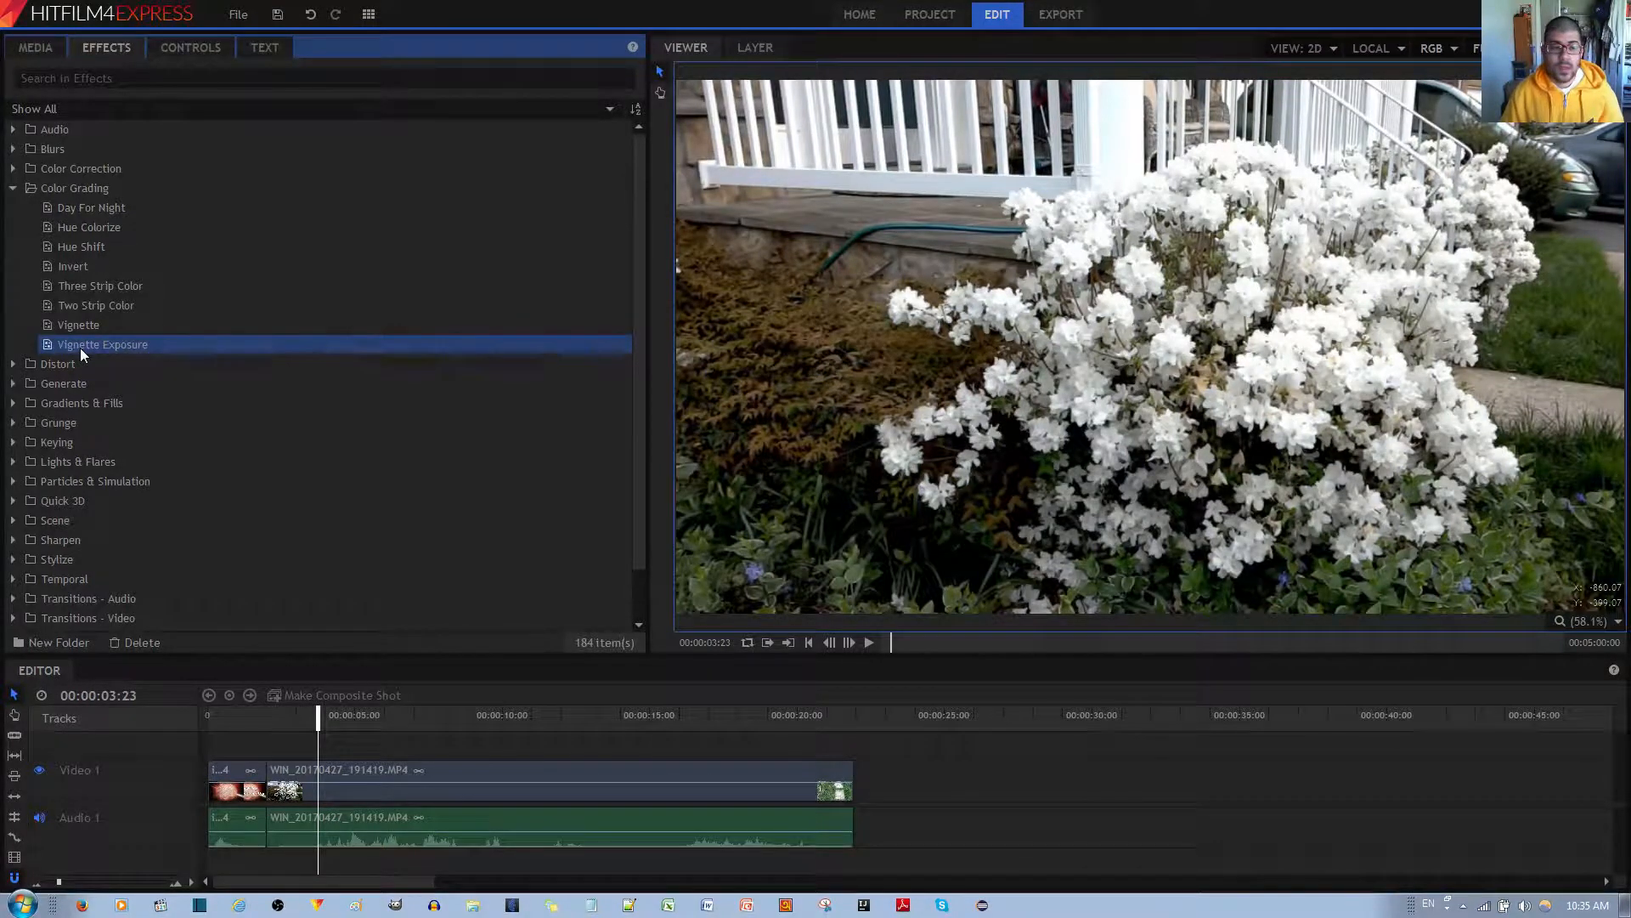
Apply the Vignette Exposure effect to the WIN_20170427_191419.MP4 clip on Video 1 and expand the effect's settings
{"action": "left_click_drag", "start_coordinate": [82, 348], "coordinate": [368, 783]}
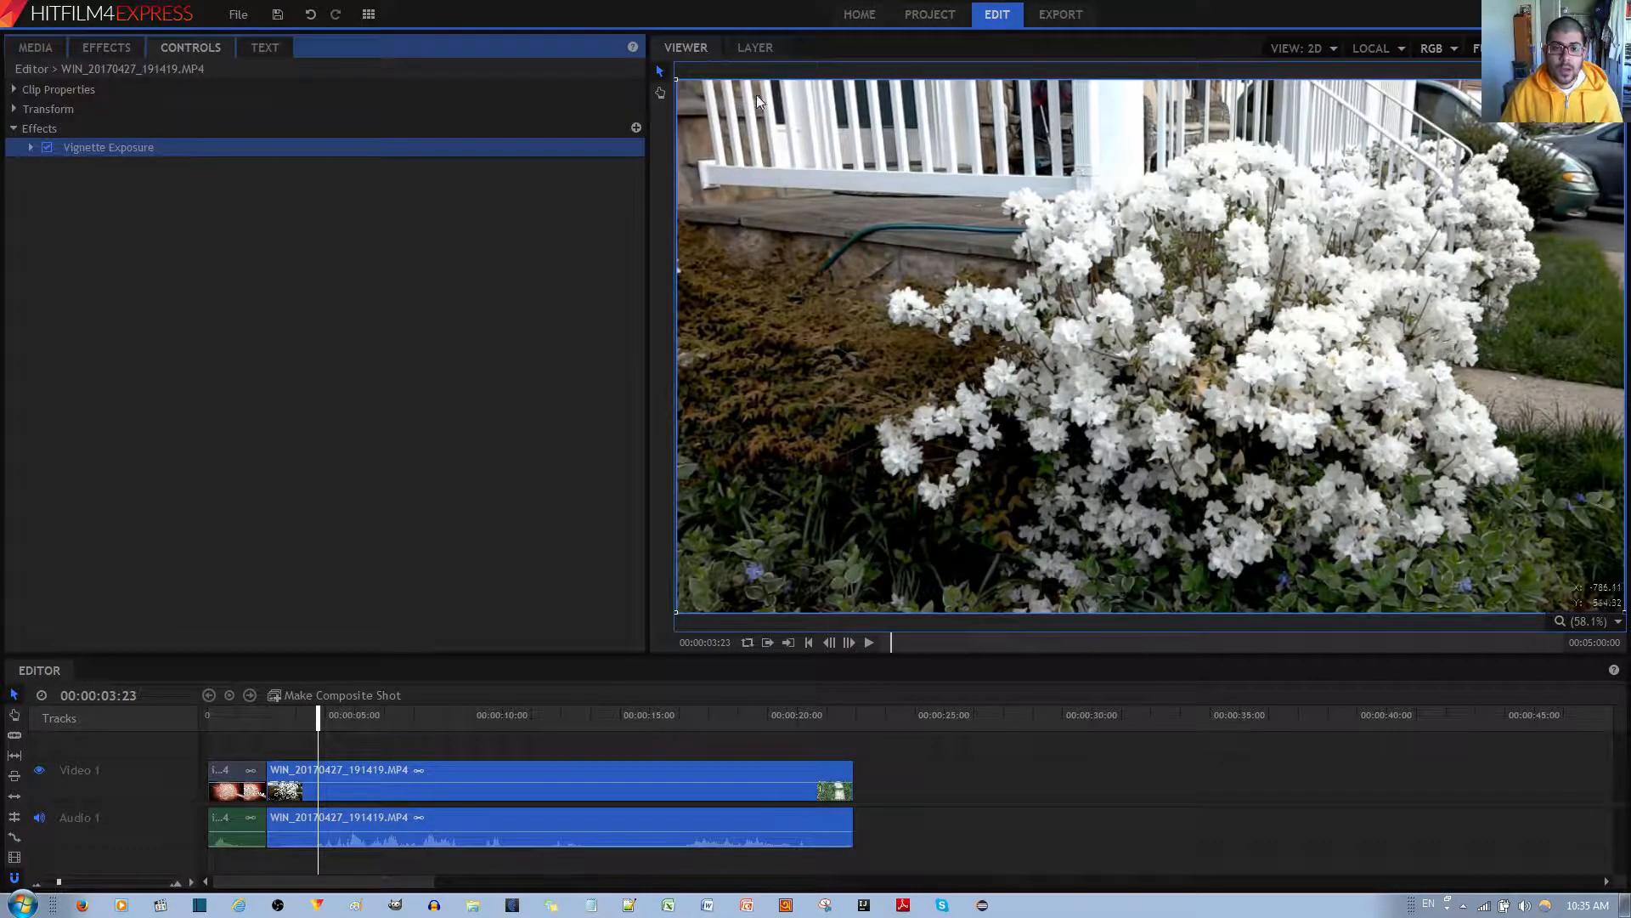
{"action": "key", "text": "ctrl"}
{"action": "key", "text": "ctrl"}
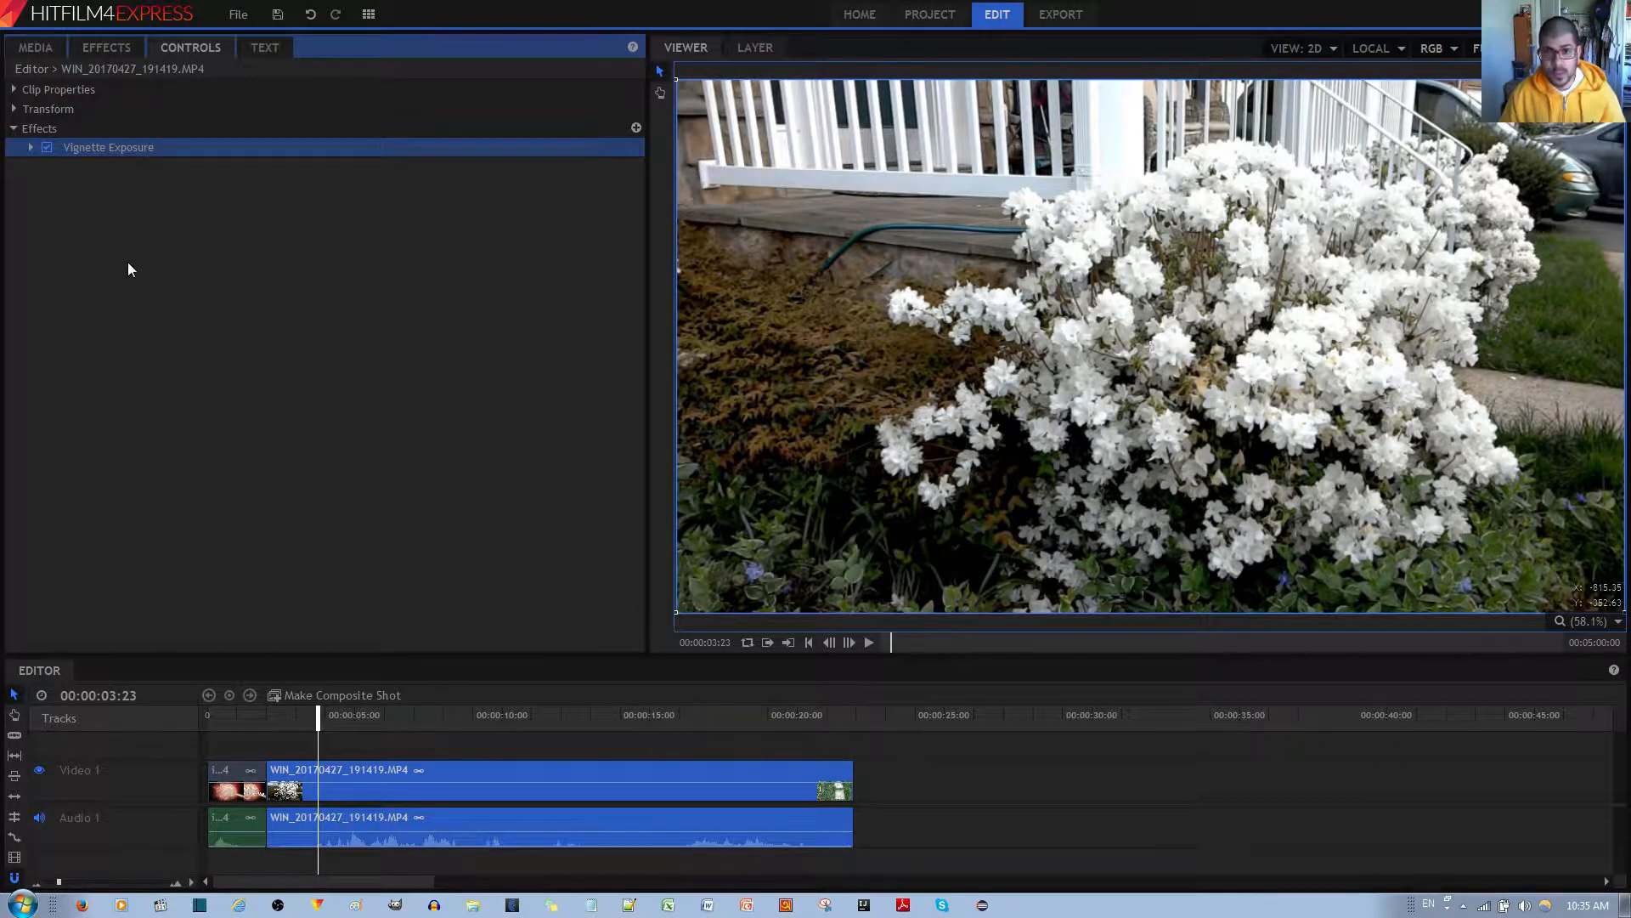
{"action": "left_click", "coordinate": [30, 147]}
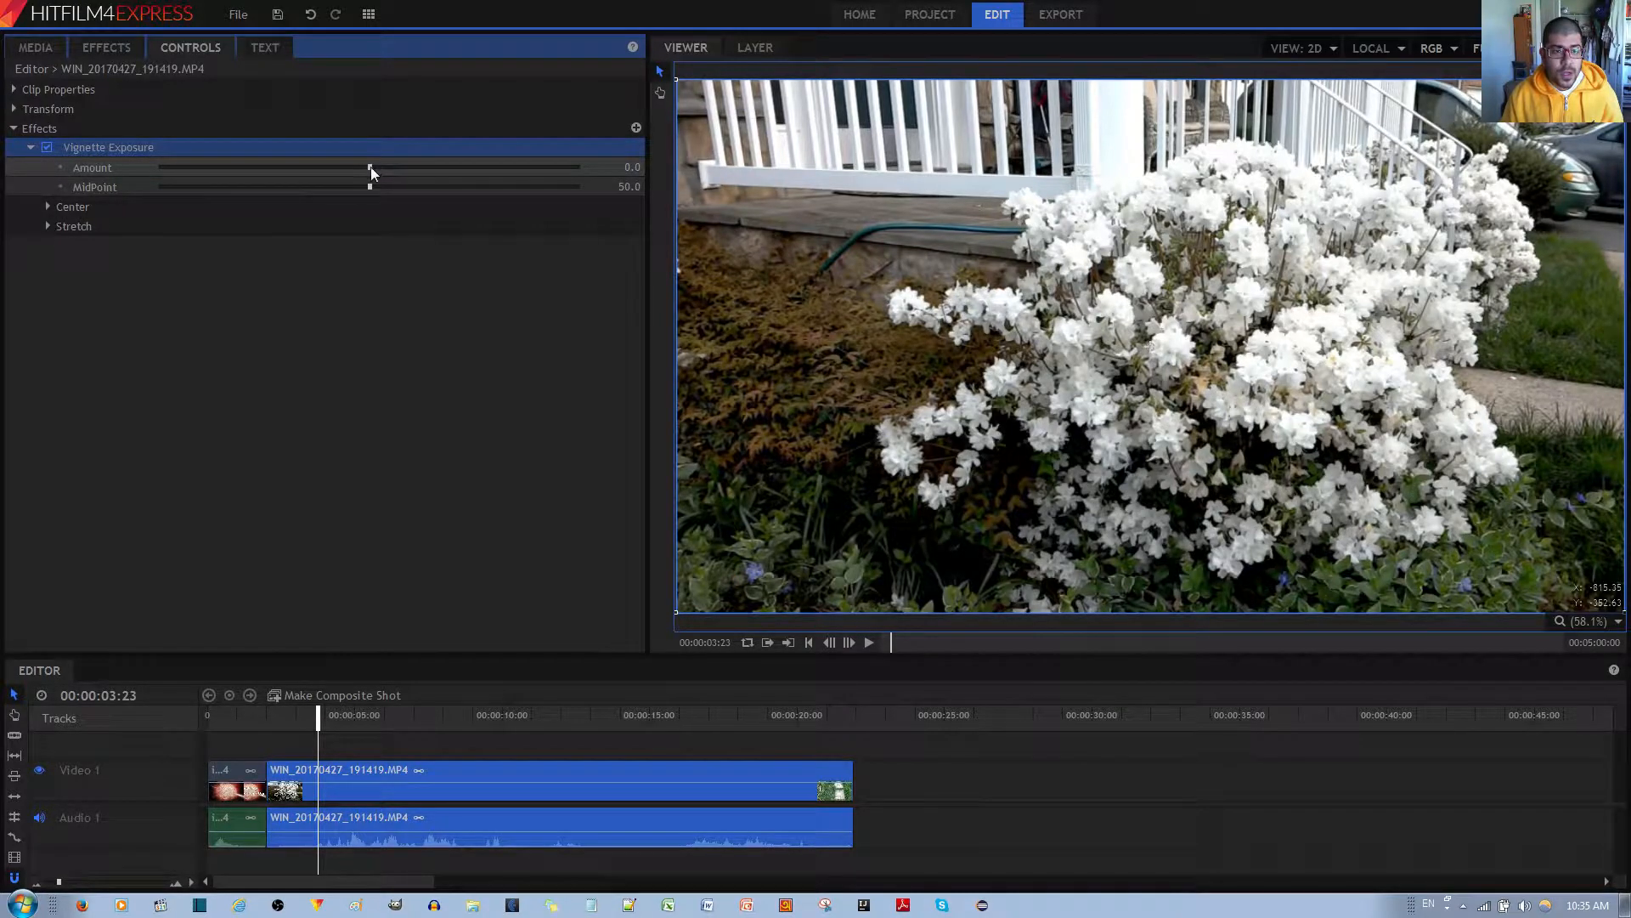
Try the vignette's Amount at -100 and at 100, and undo both changes
{"action": "left_click_drag", "start_coordinate": [370, 168], "coordinate": [147, 173]}
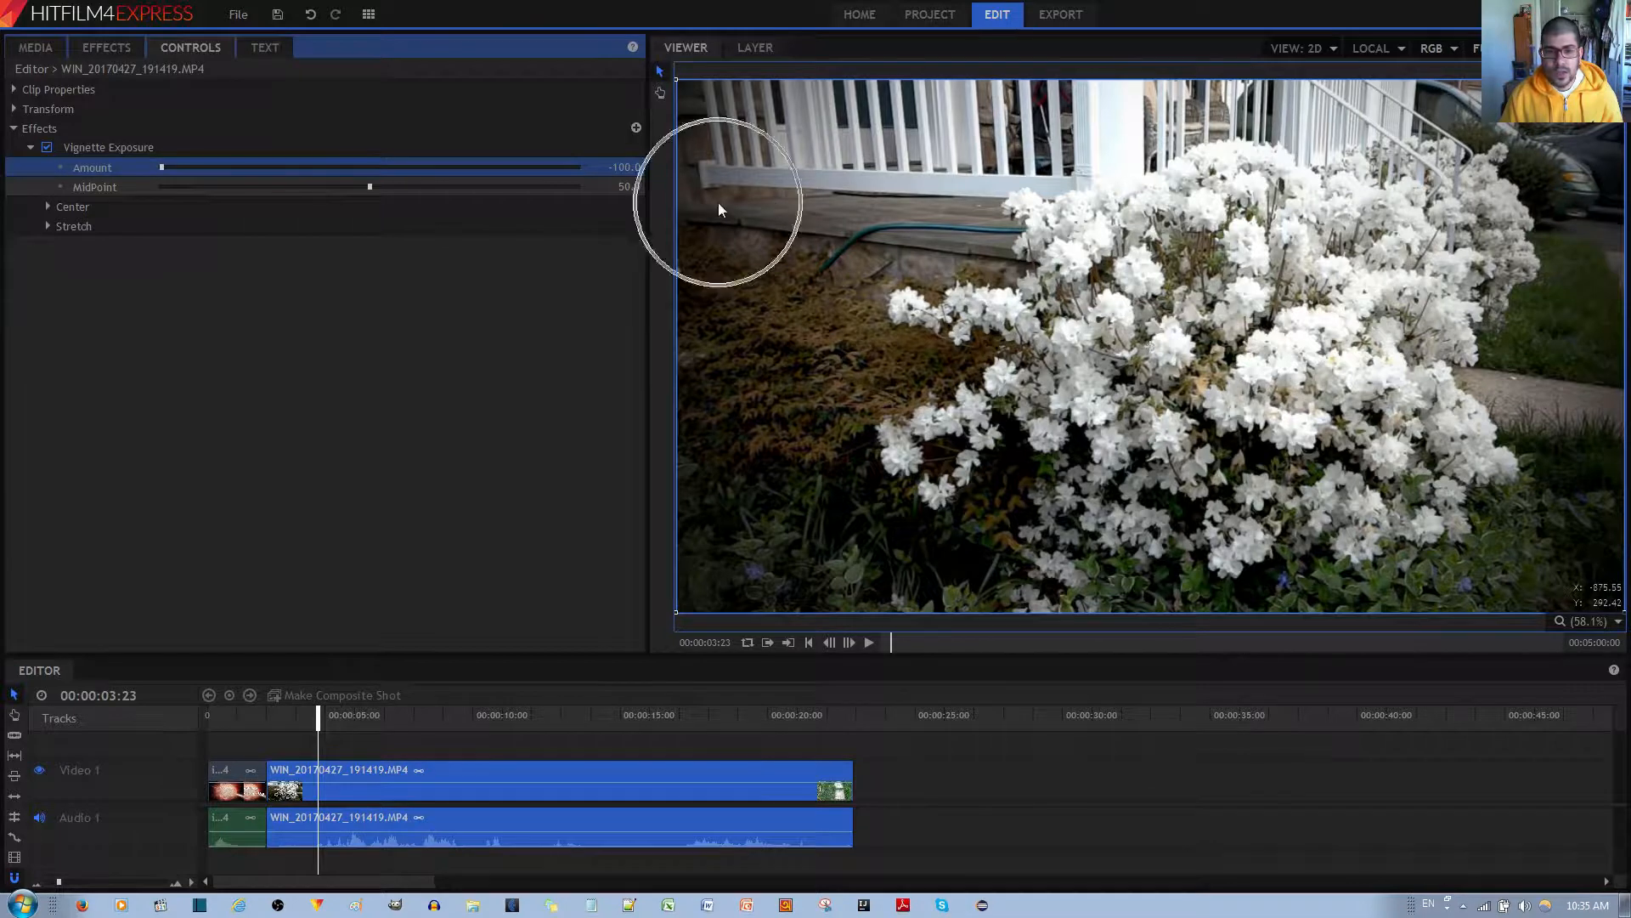
{"action": "left_click_drag", "start_coordinate": [164, 167], "coordinate": [577, 167]}
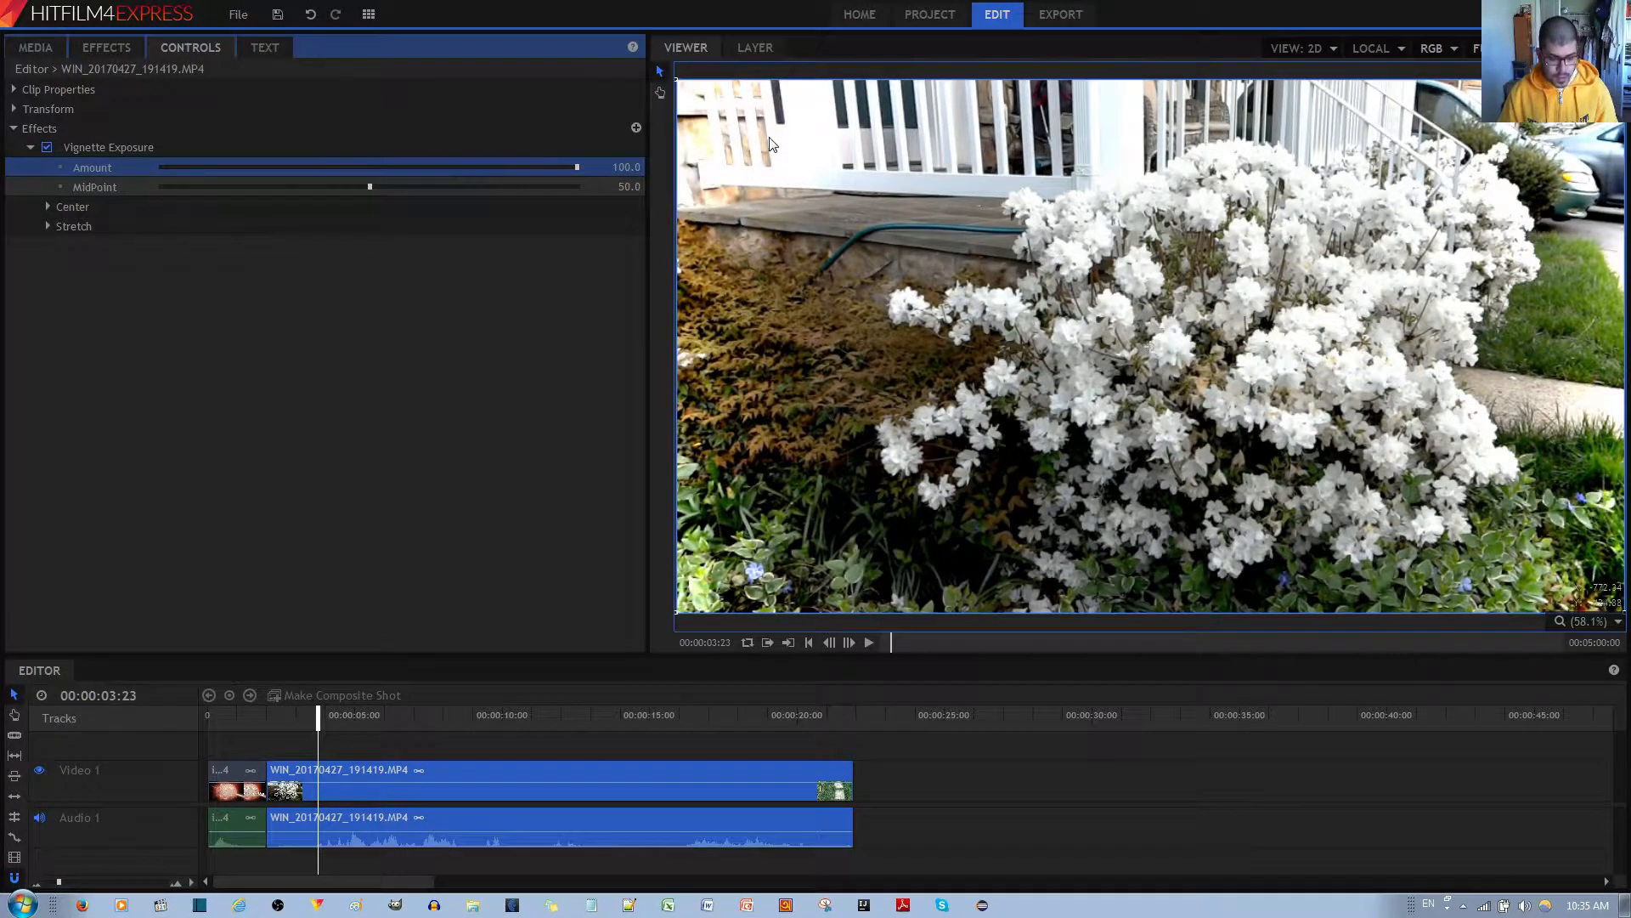
{"action": "key", "text": "ctrl+z"}
{"action": "key", "text": "ctrl+z"}
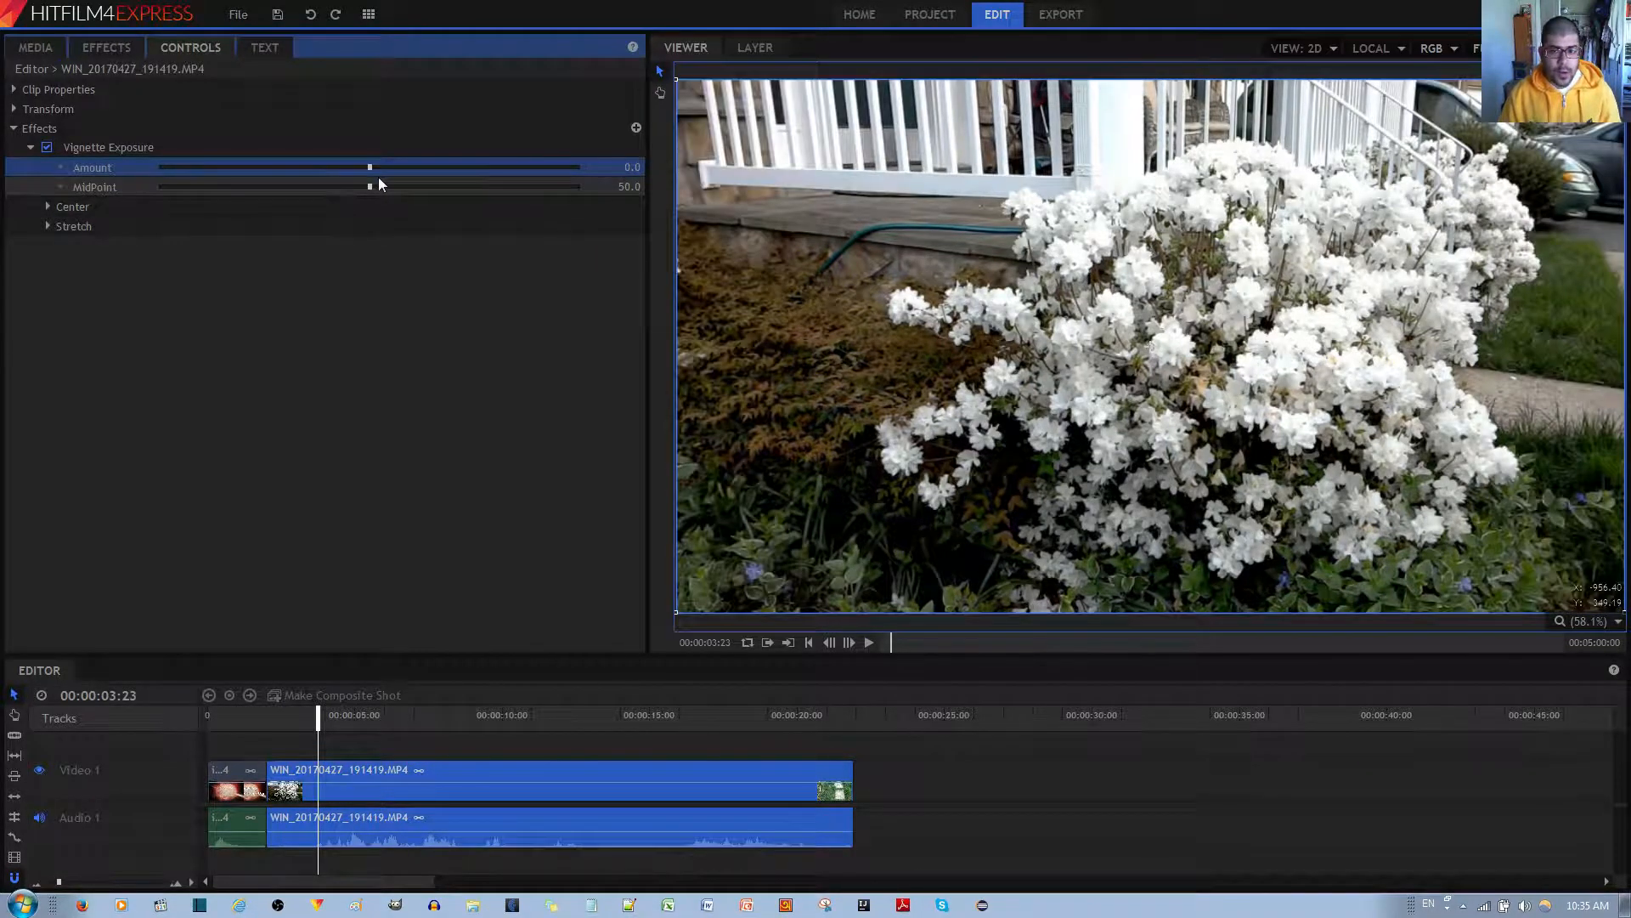
Set the vignette's Amount to -48 and MidPoint to 0, and expand its Center and Stretch settings
{"action": "left_click_drag", "start_coordinate": [370, 167], "coordinate": [238, 170]}
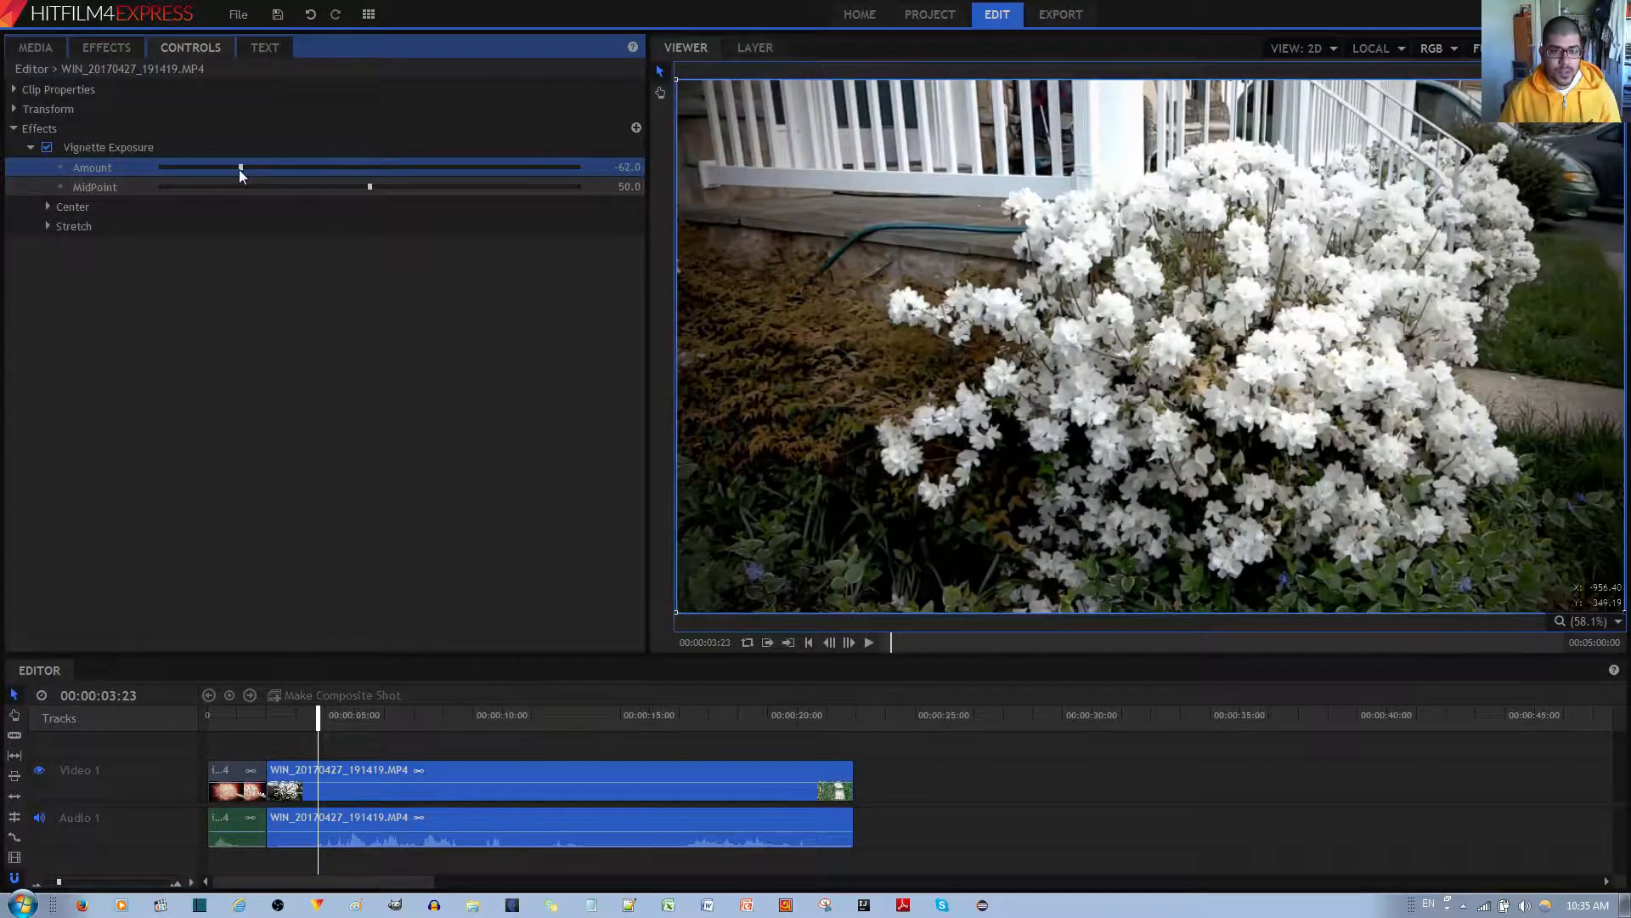
{"action": "left_click_drag", "start_coordinate": [370, 187], "coordinate": [116, 185]}
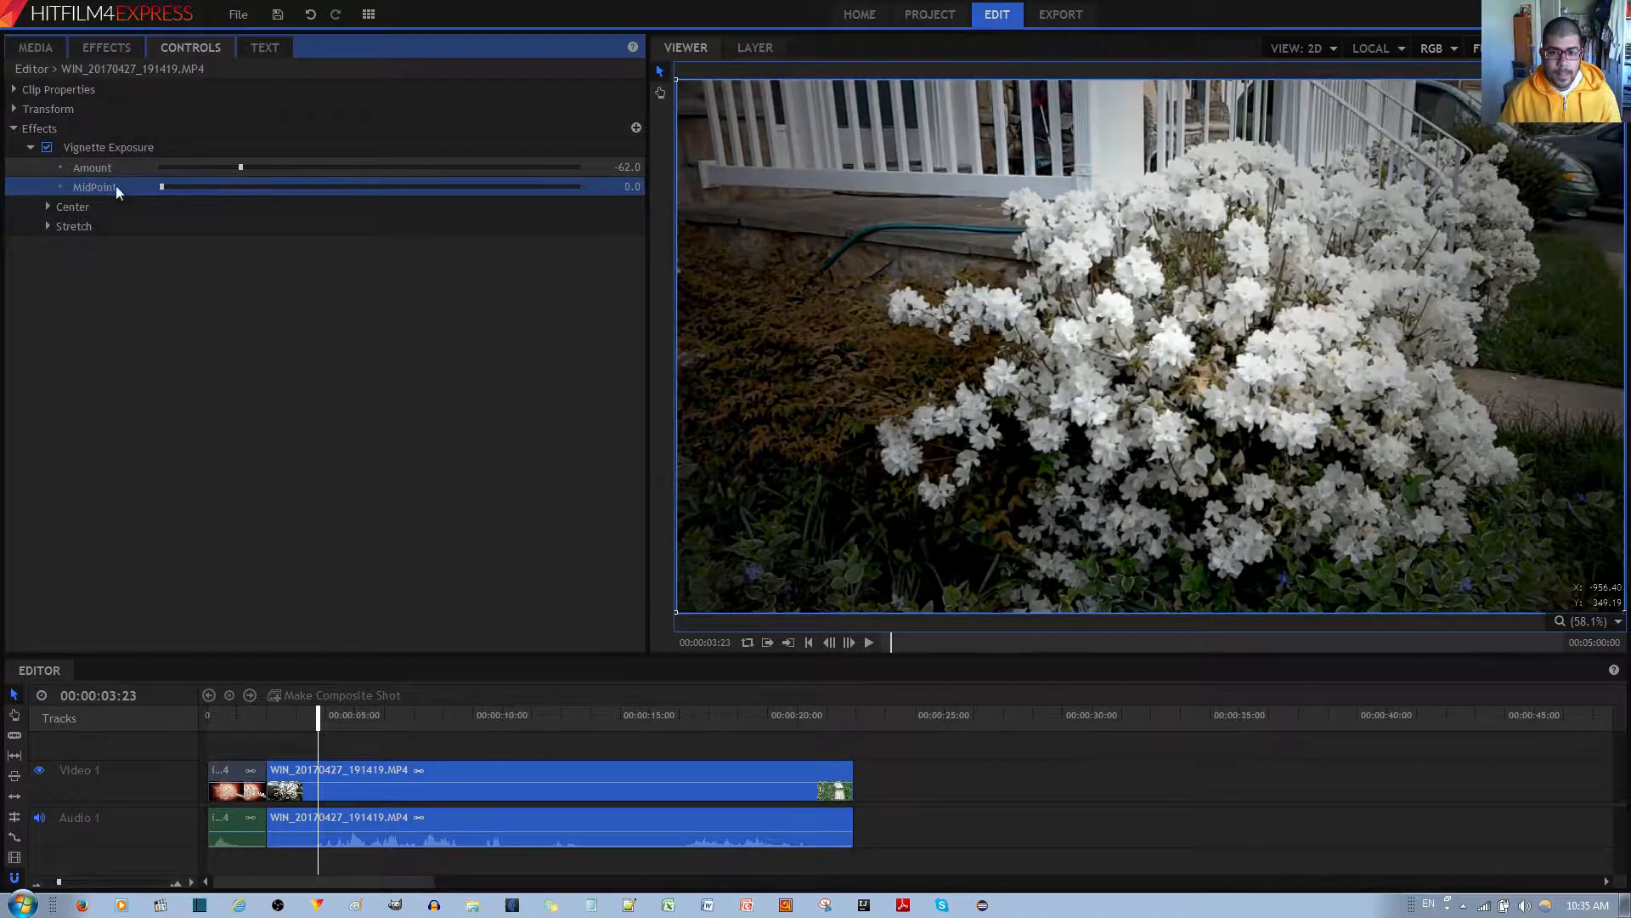
{"action": "mouse_move", "coordinate": [240, 166]}
{"action": "left_mouse_down"}
{"action": "mouse_move", "coordinate": [136, 166]}
{"action": "mouse_move", "coordinate": [269, 167]}
{"action": "left_mouse_up"}
{"action": "left_click", "coordinate": [48, 206]}
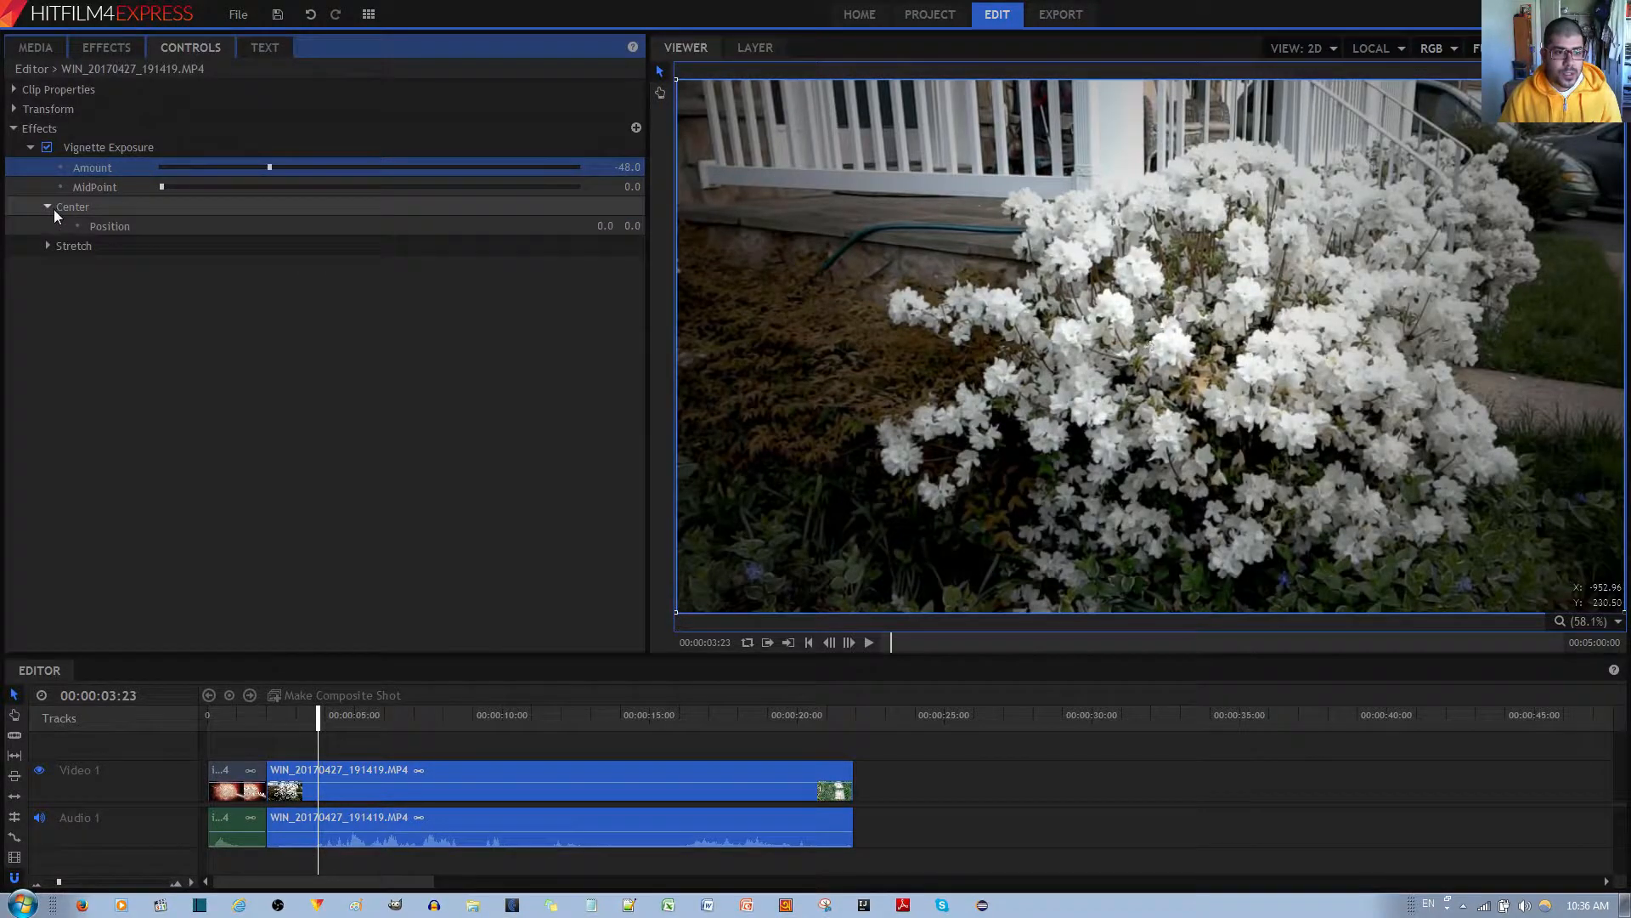
{"action": "left_click", "coordinate": [51, 246]}
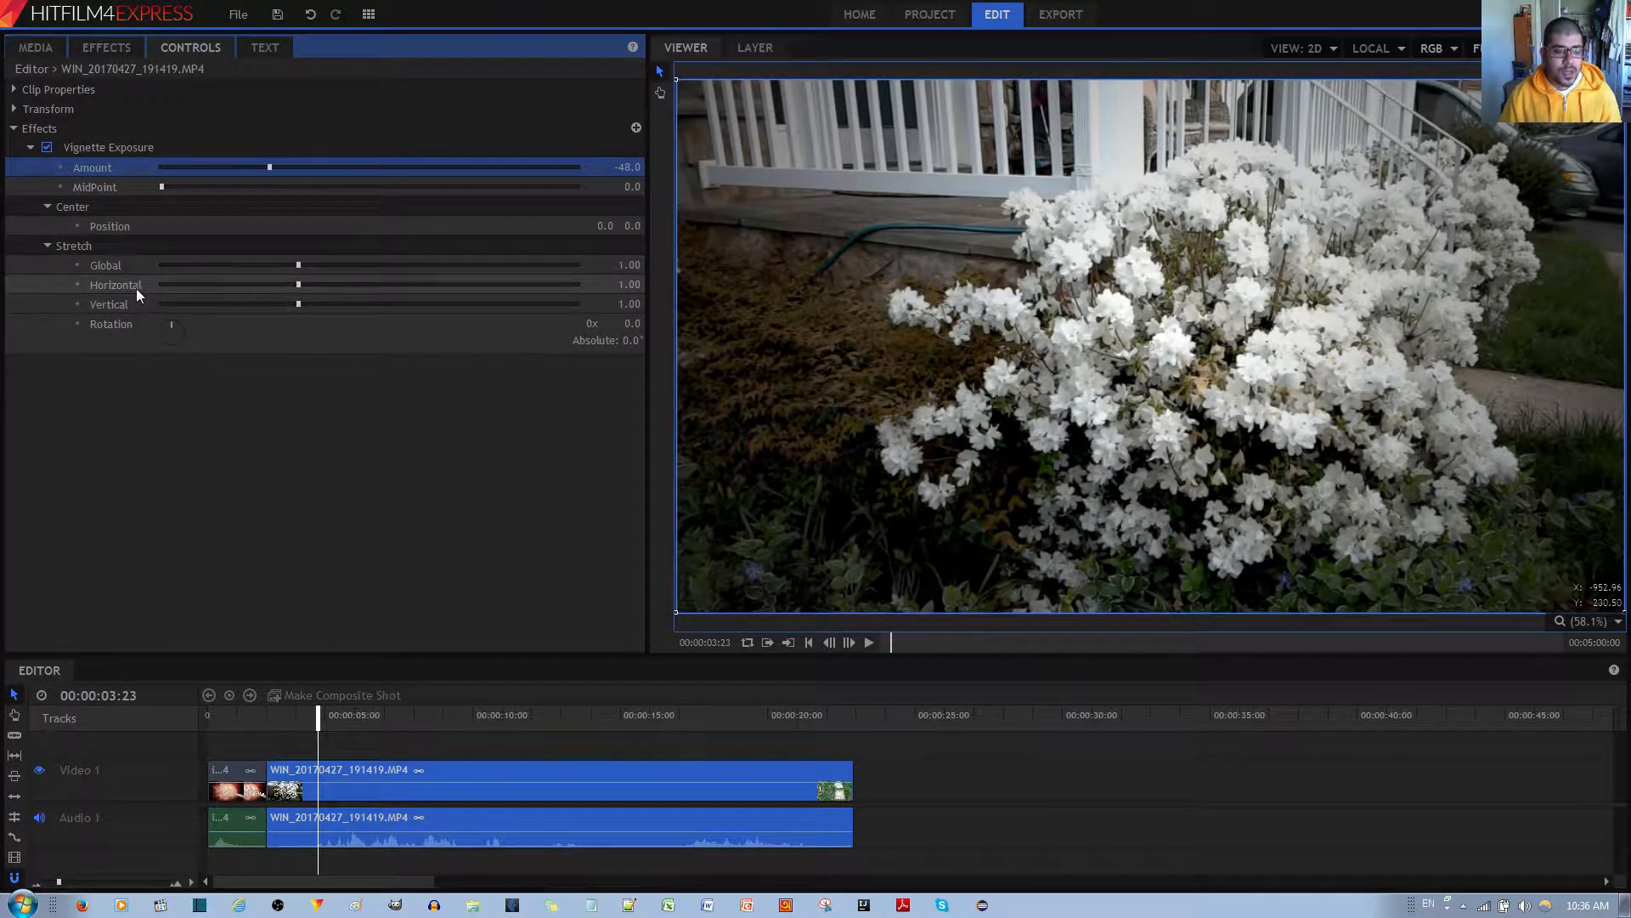
Set the vignette's center position to 500, 500
{"action": "left_click", "coordinate": [605, 226]}
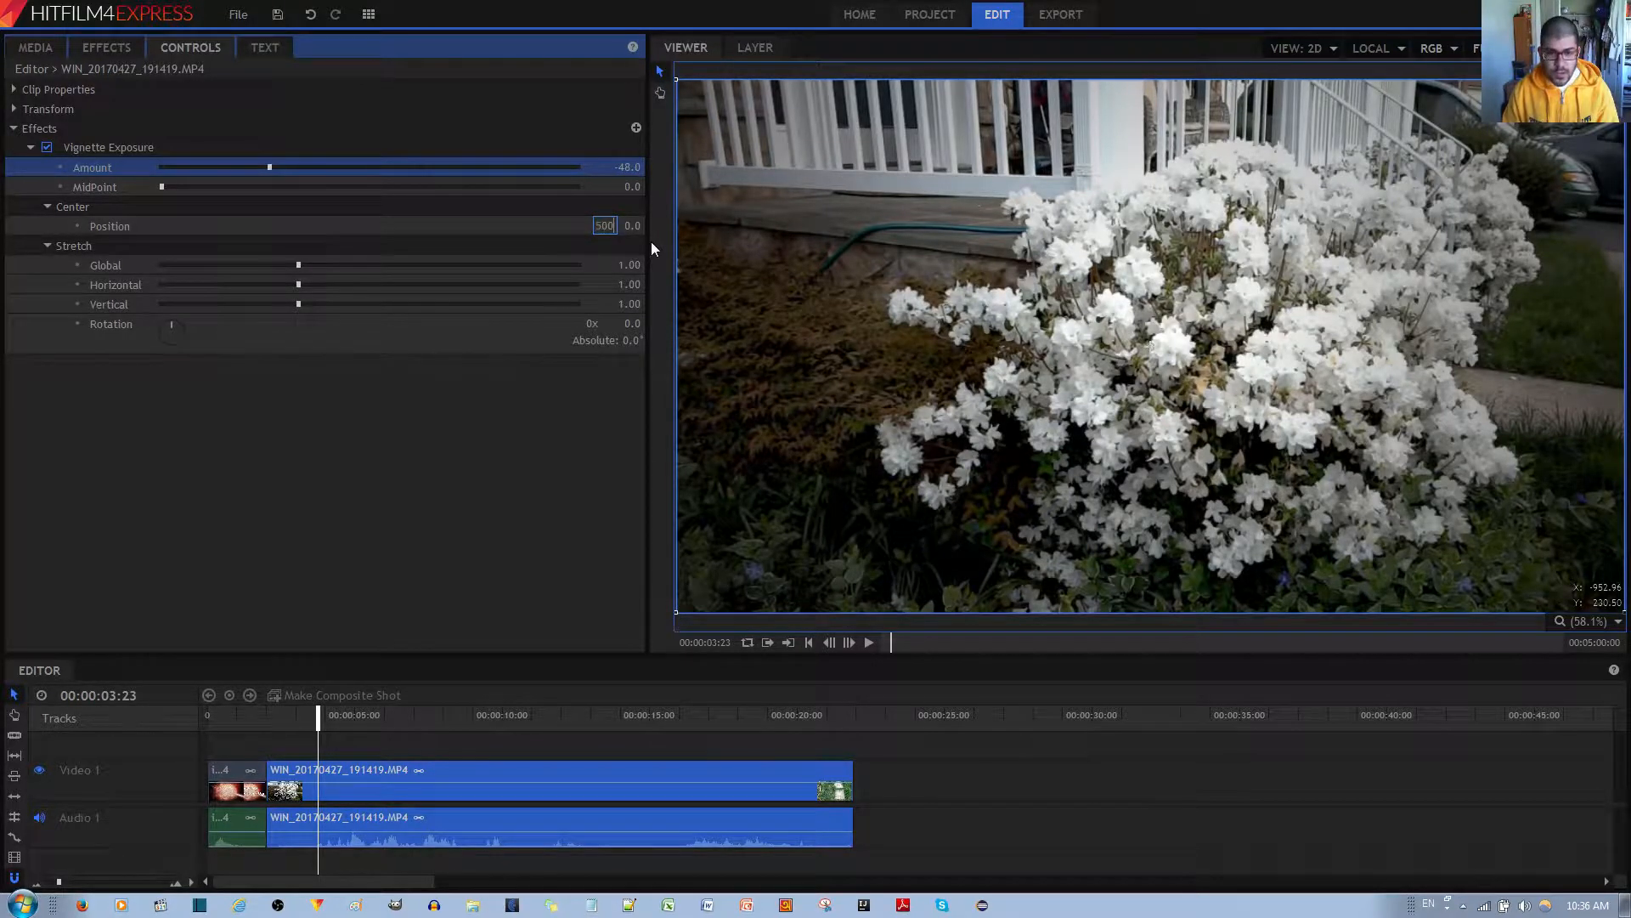
{"action": "key", "text": "Tab"}
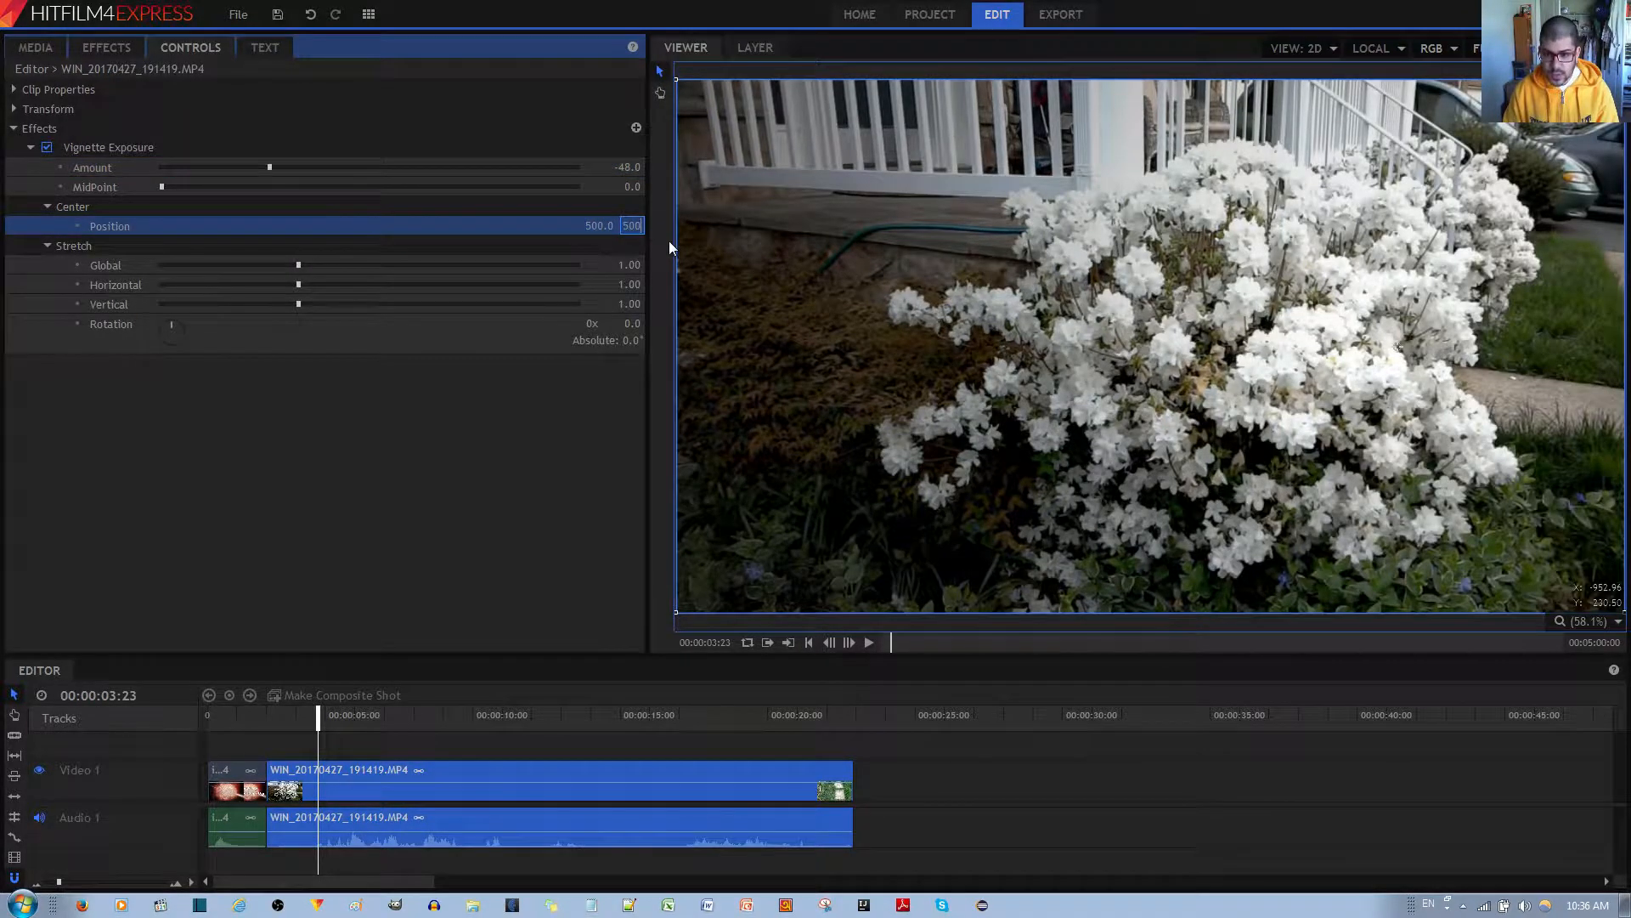
{"action": "key", "text": "Return"}
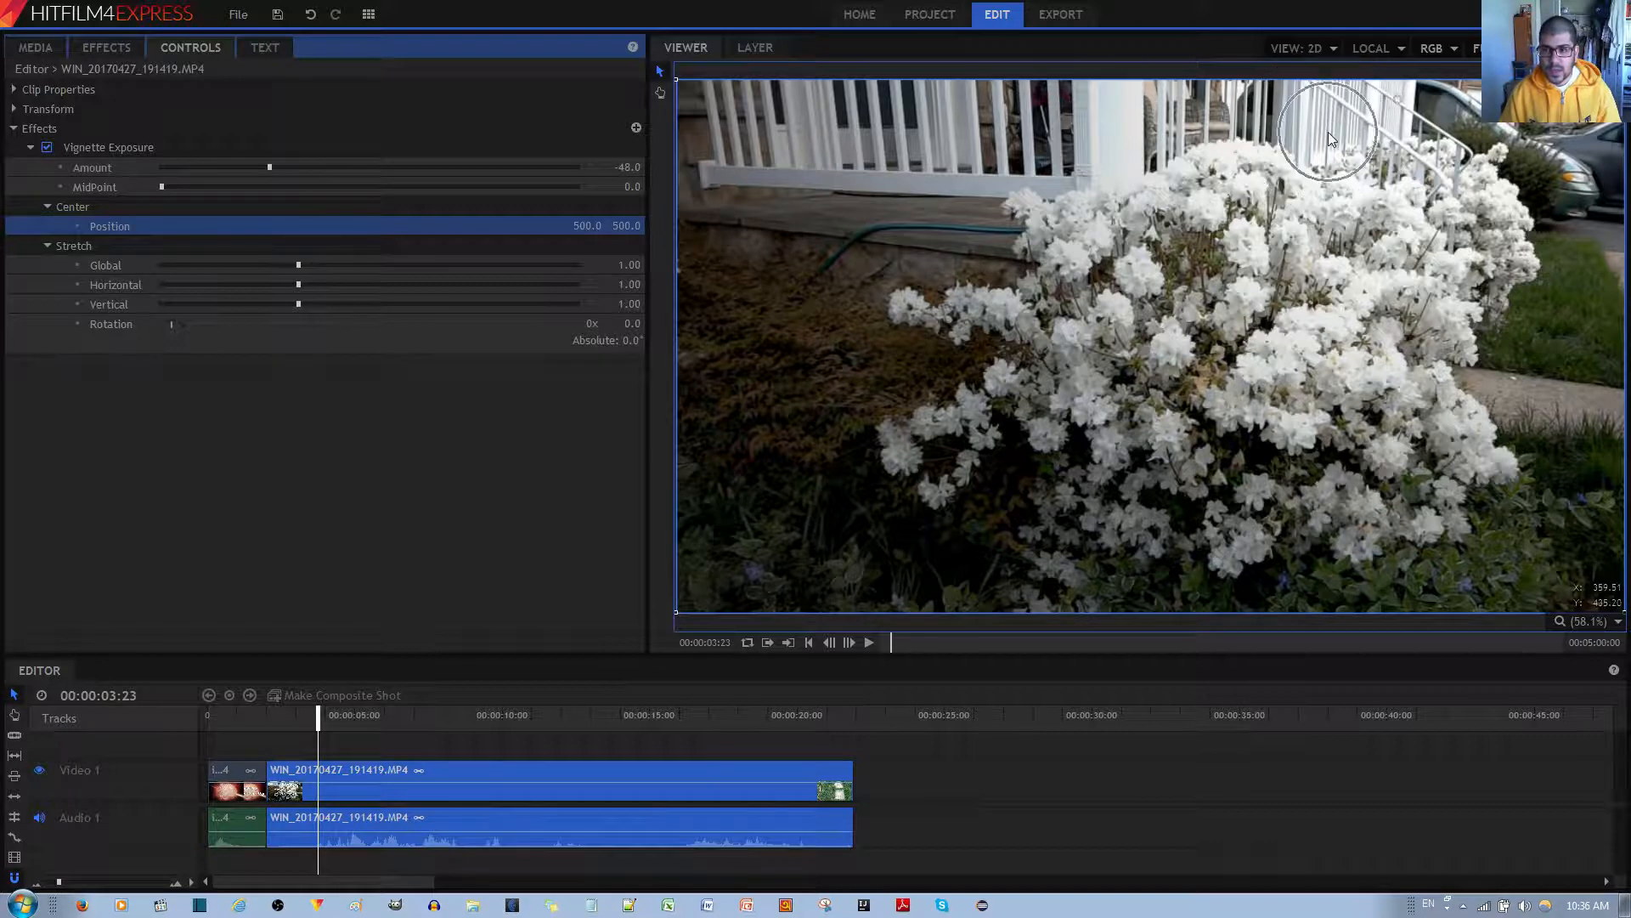
{"action": "key", "text": "ctrl"}
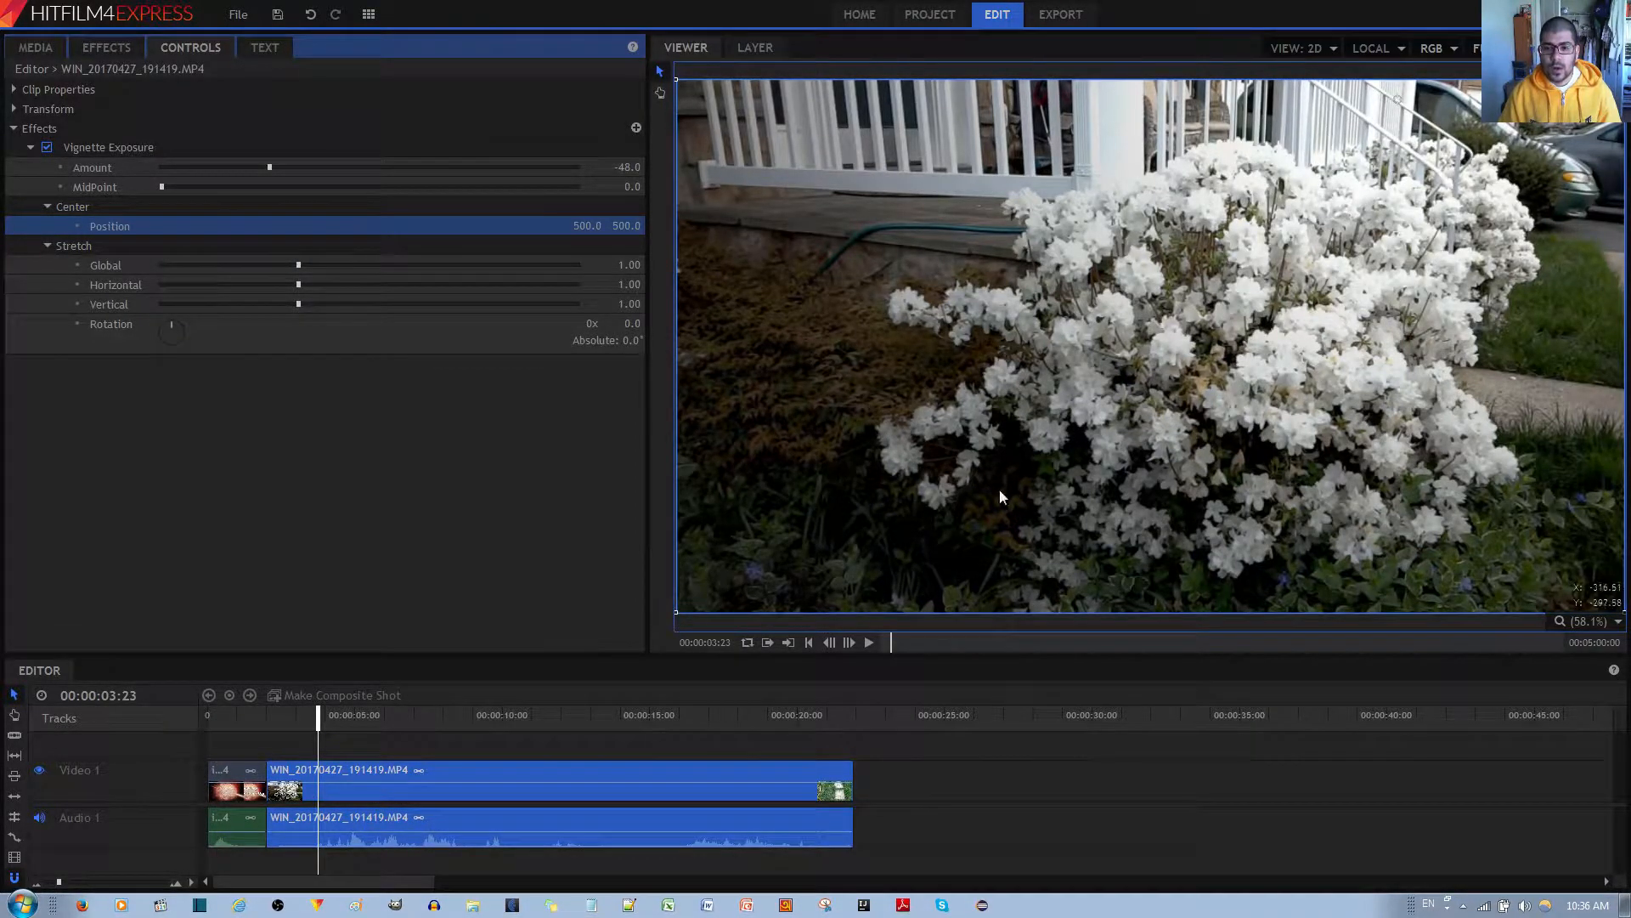
{"action": "key", "text": "ctrl"}
{"action": "key", "text": "ctrl"}
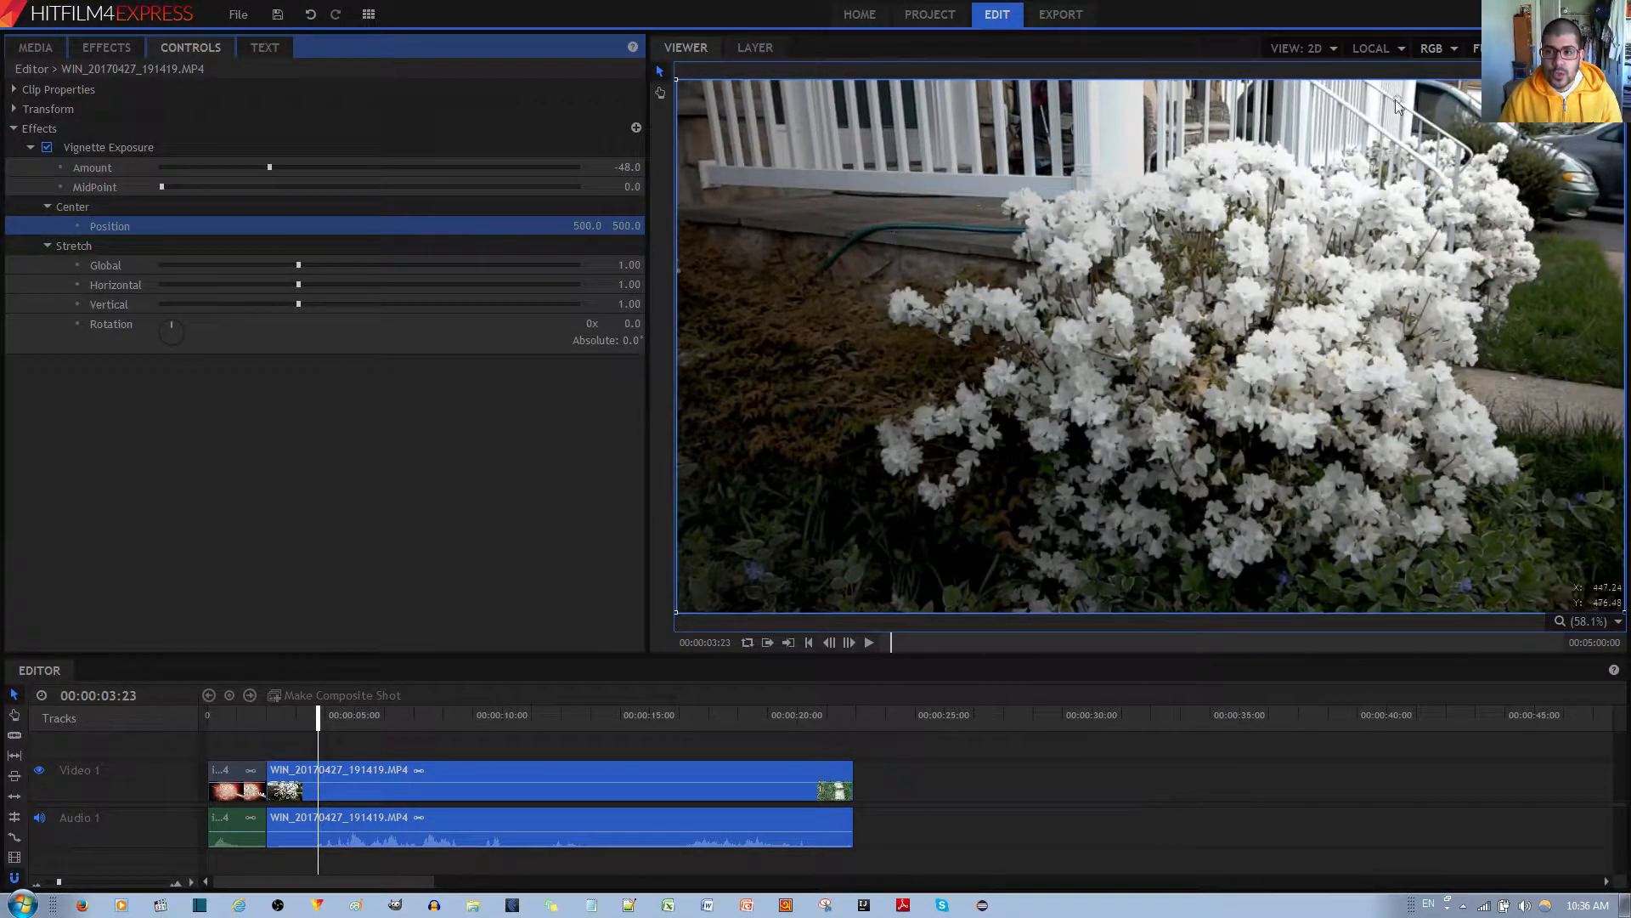
Try the vignette's center at the lower middle, lower right corner and middle of the picture, and reset its position
{"action": "left_click_drag", "start_coordinate": [1399, 99], "coordinate": [1088, 518]}
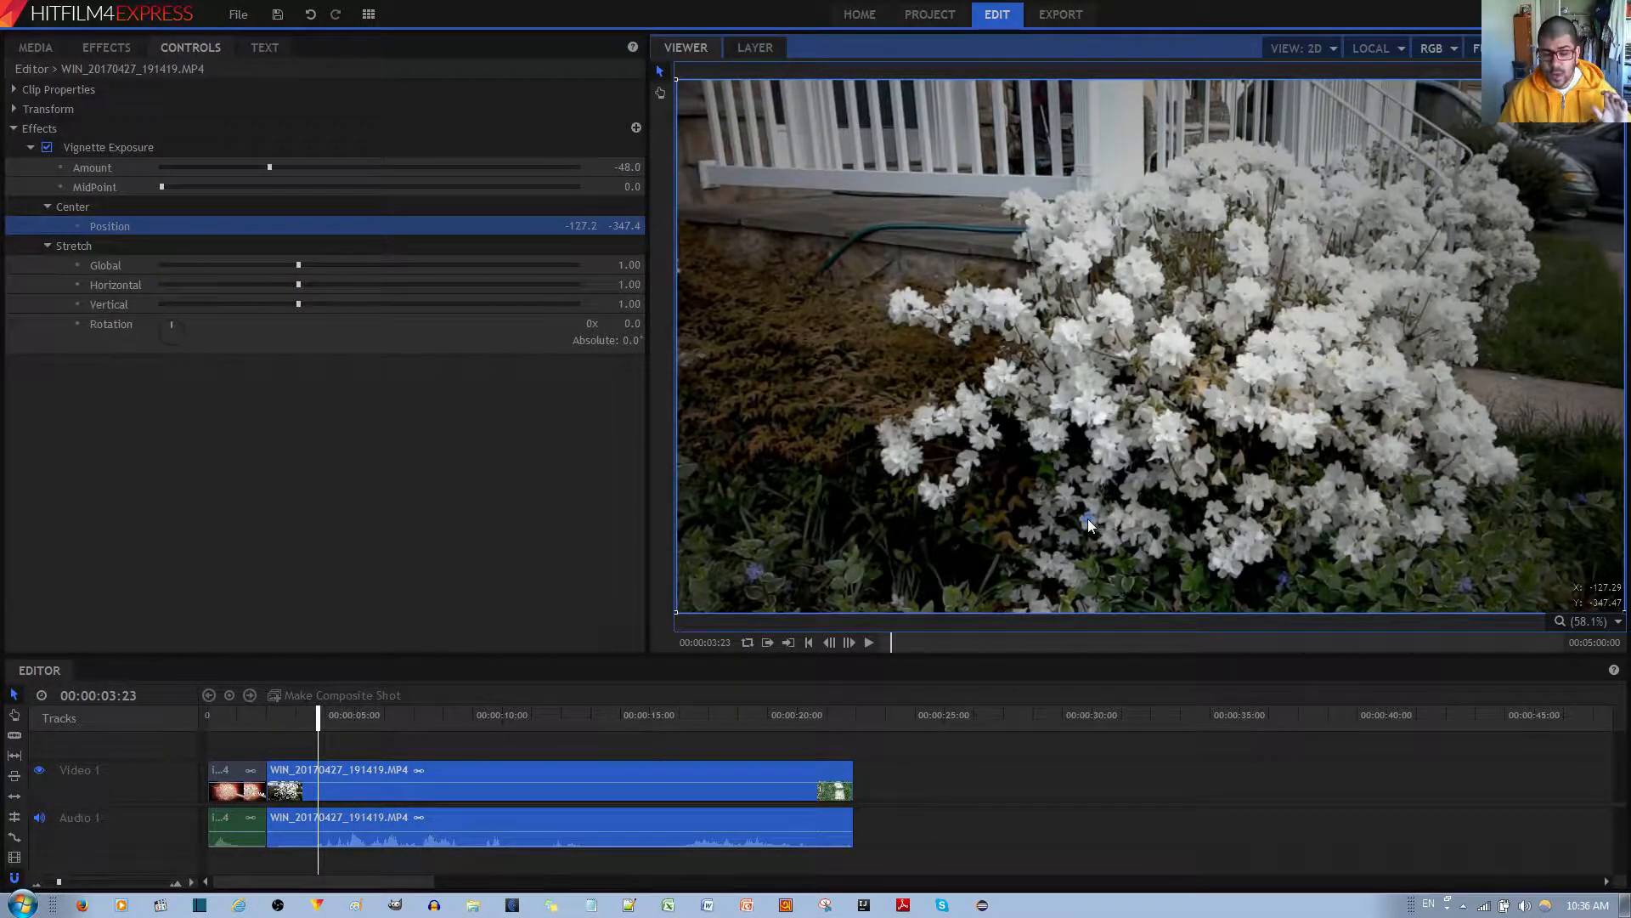
{"action": "left_click_drag", "start_coordinate": [1094, 517], "coordinate": [1543, 563]}
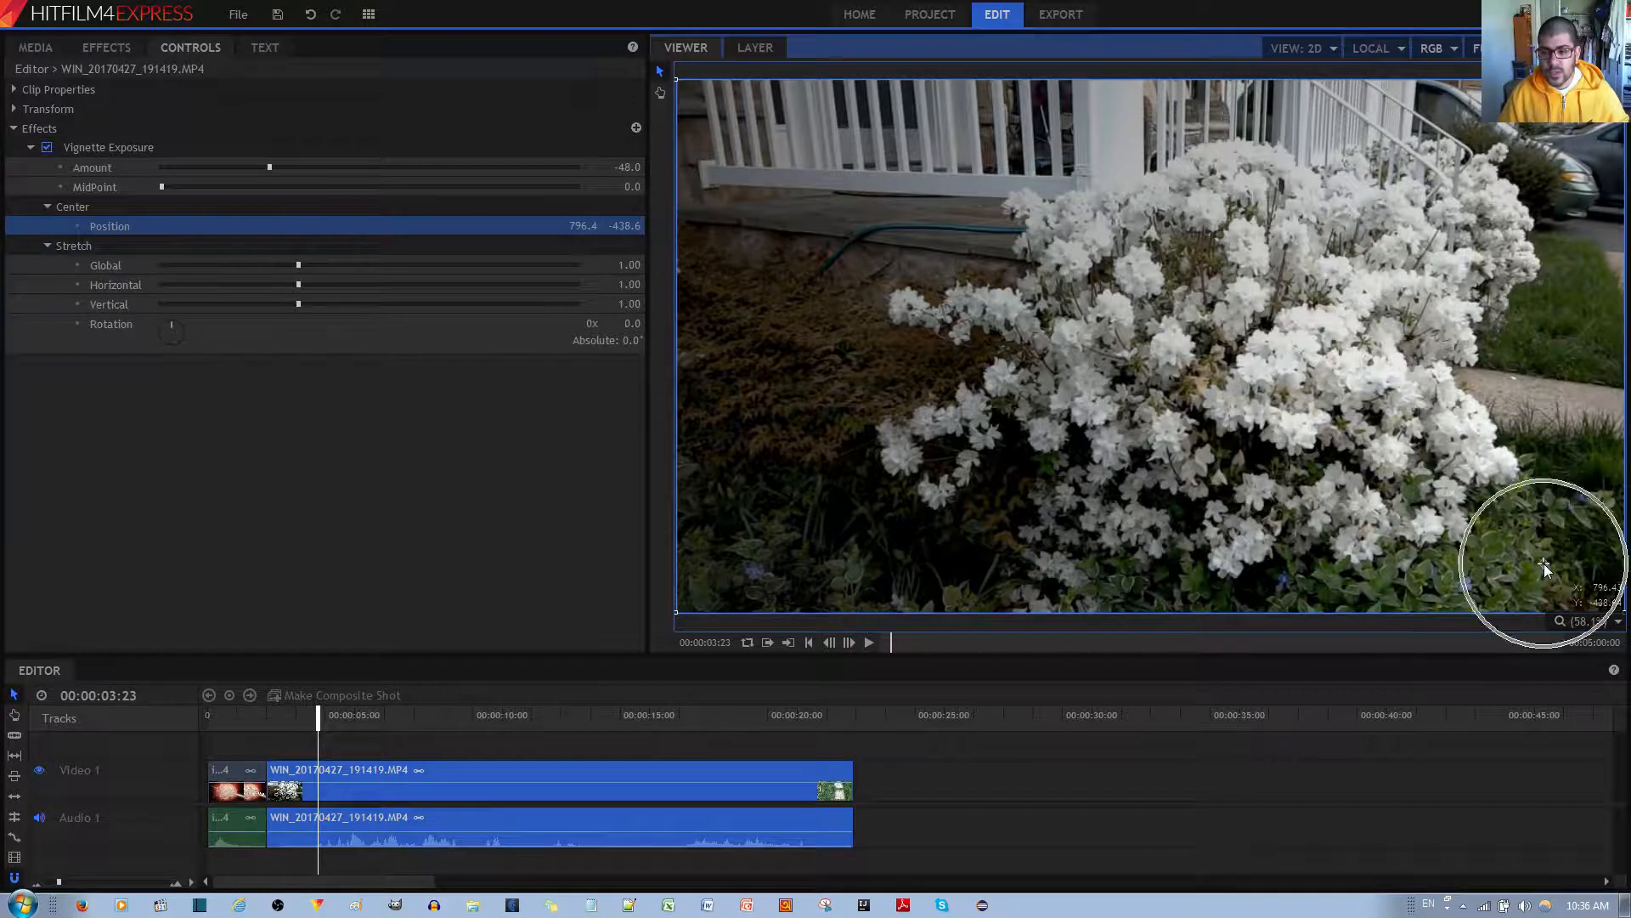
{"action": "left_click_drag", "start_coordinate": [1543, 563], "coordinate": [1038, 328]}
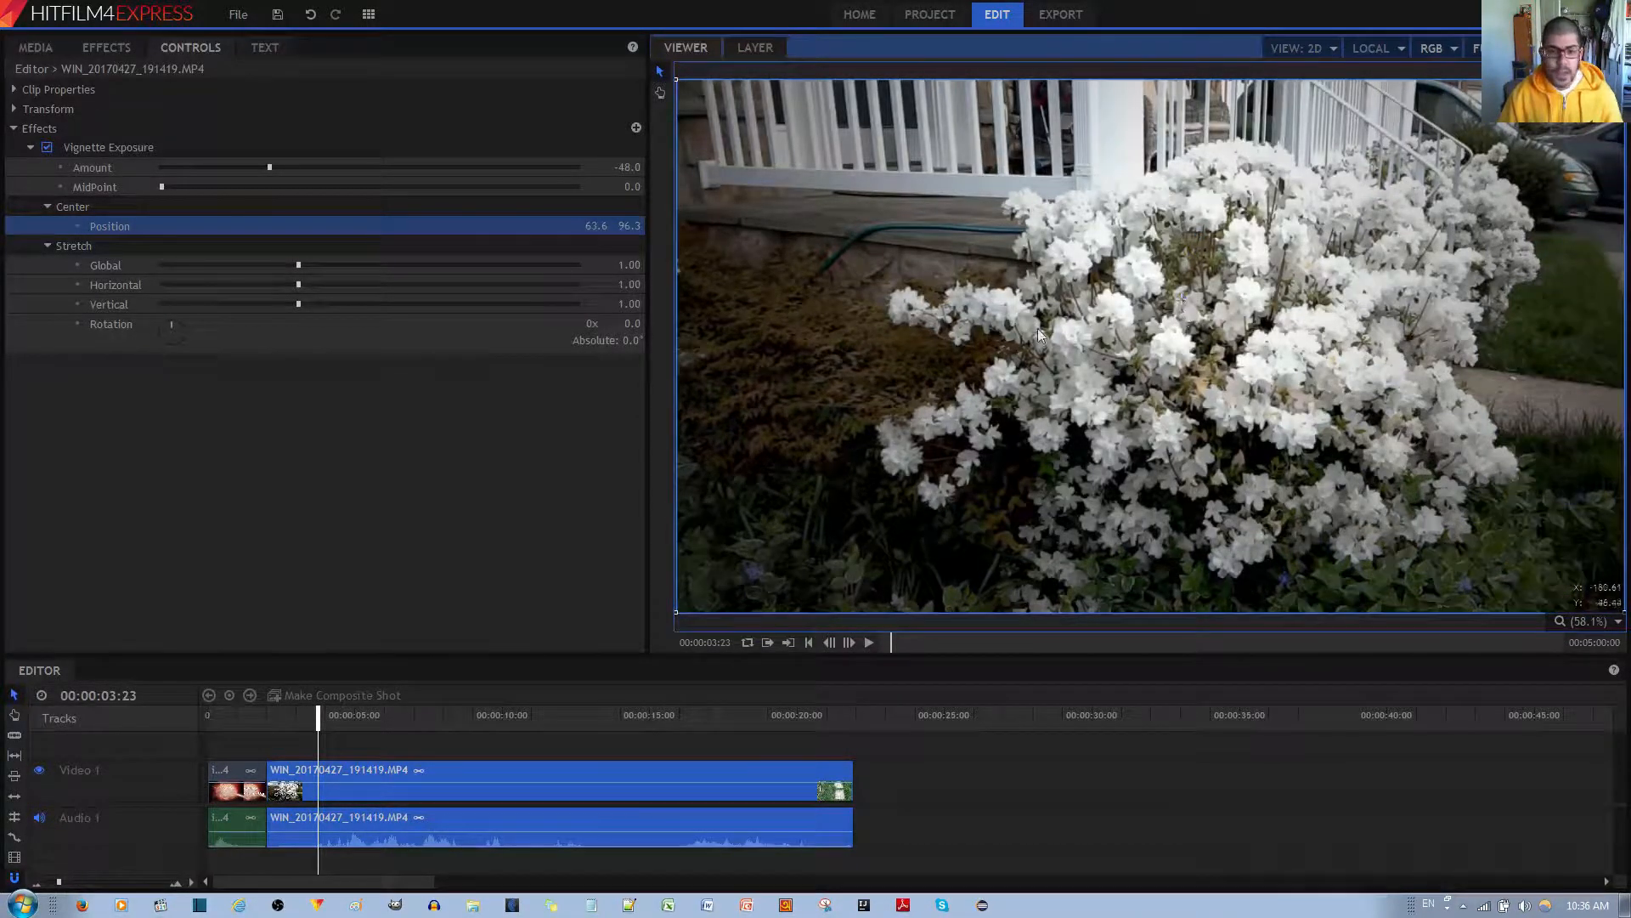
{"action": "right_click", "coordinate": [334, 227]}
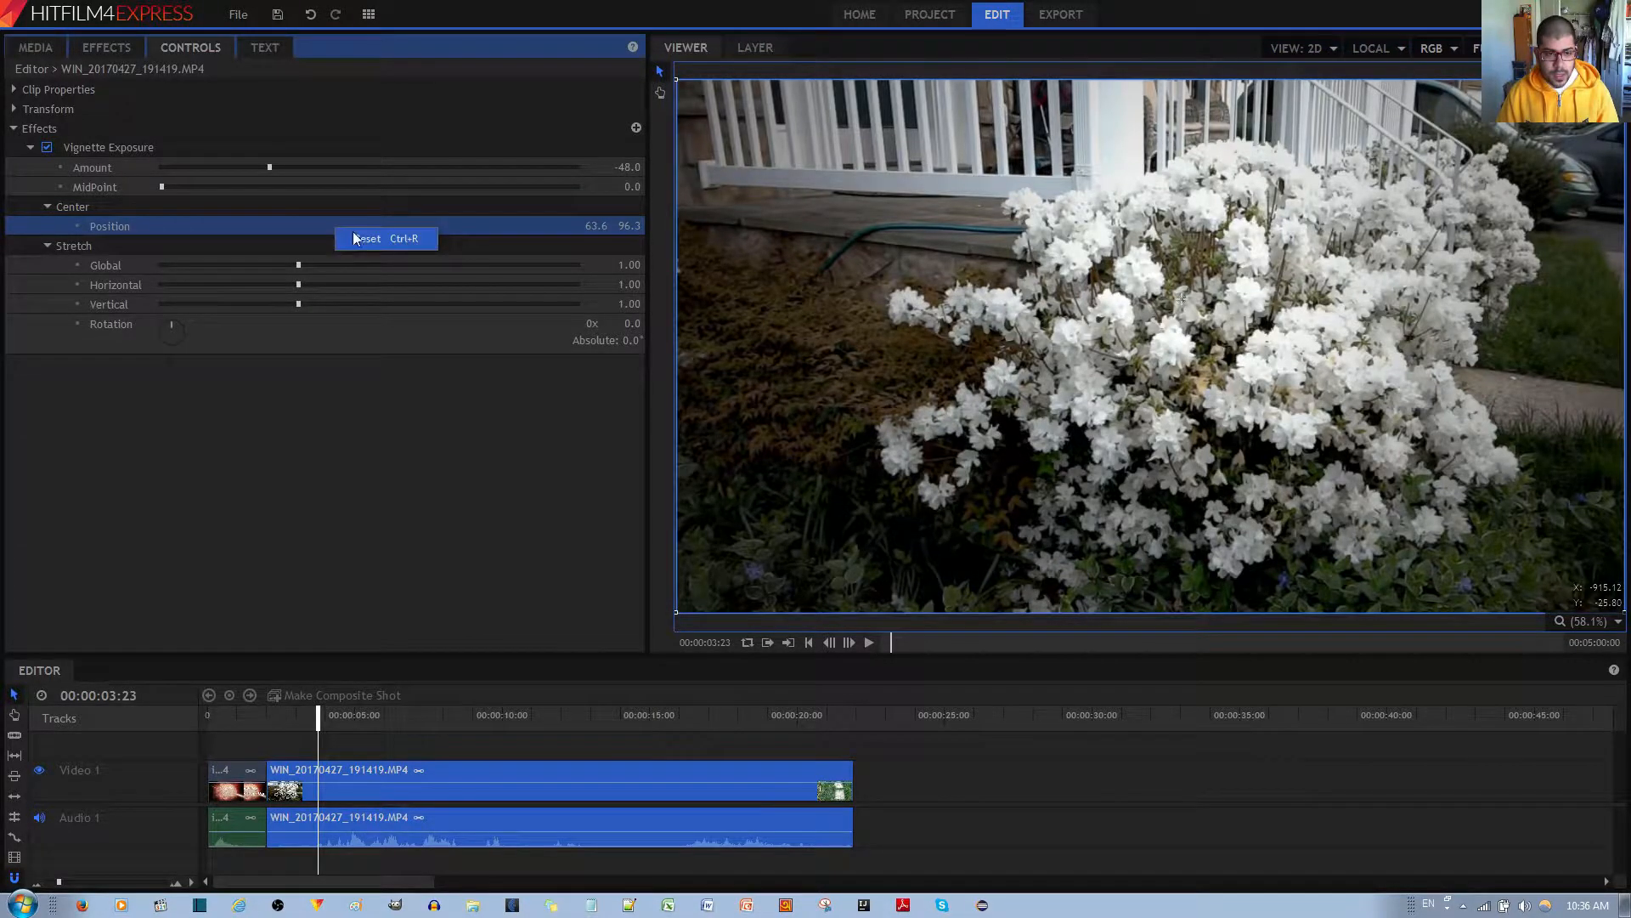
{"action": "left_click", "coordinate": [357, 237]}
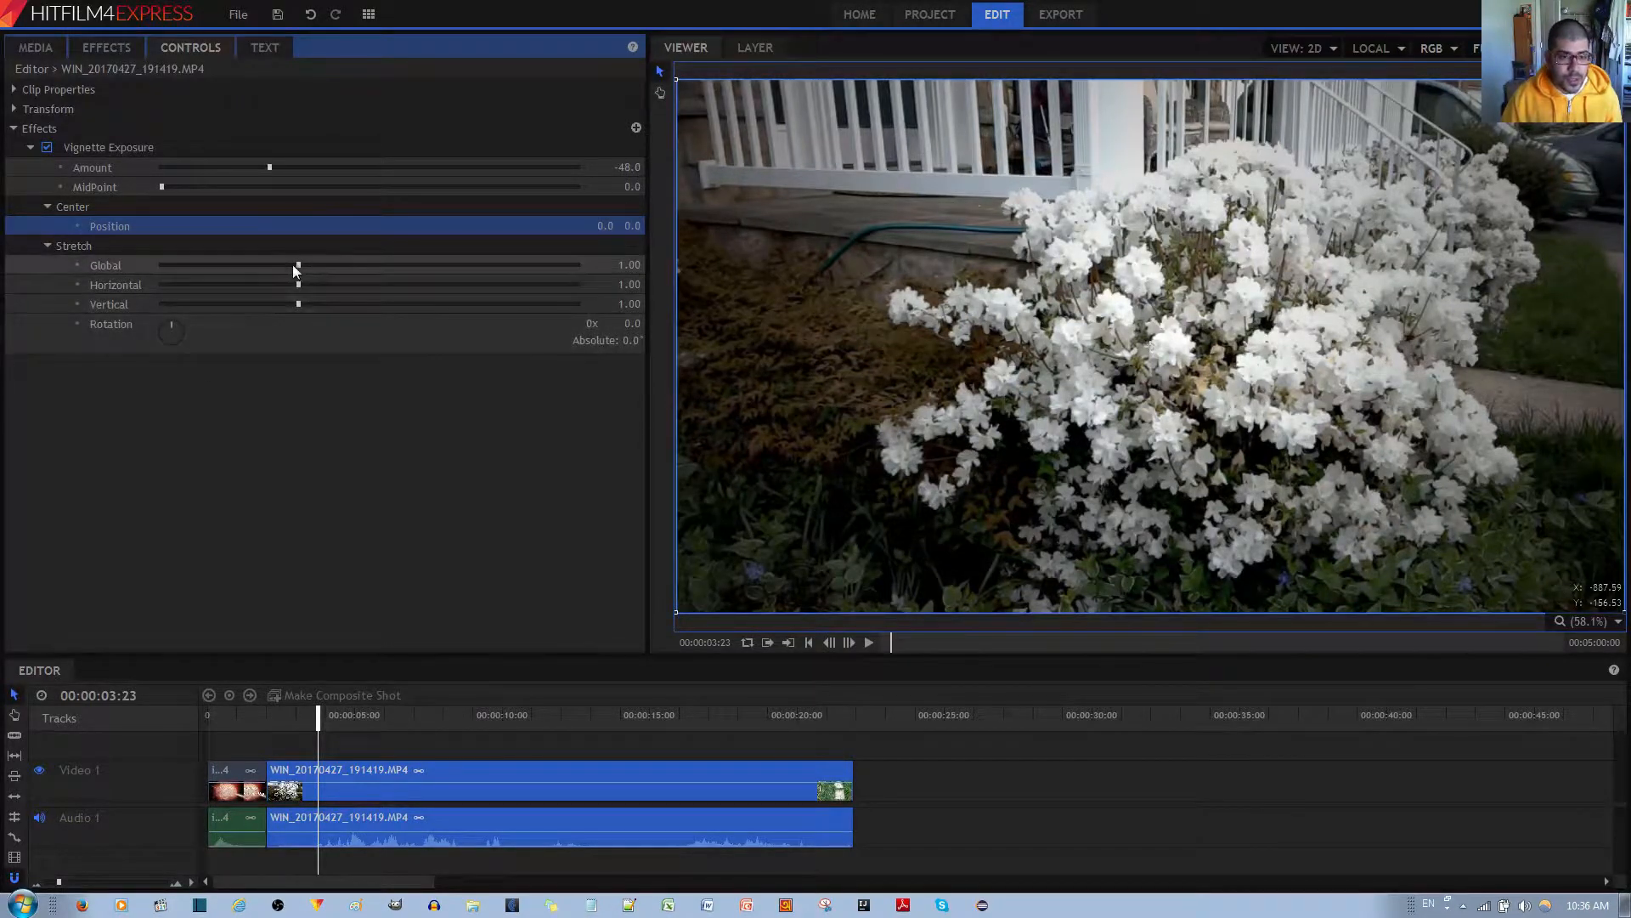
Try the vignette's Global stretch at 0.5 and at 1.38, and reset it
{"action": "left_click_drag", "start_coordinate": [301, 265], "coordinate": [156, 270]}
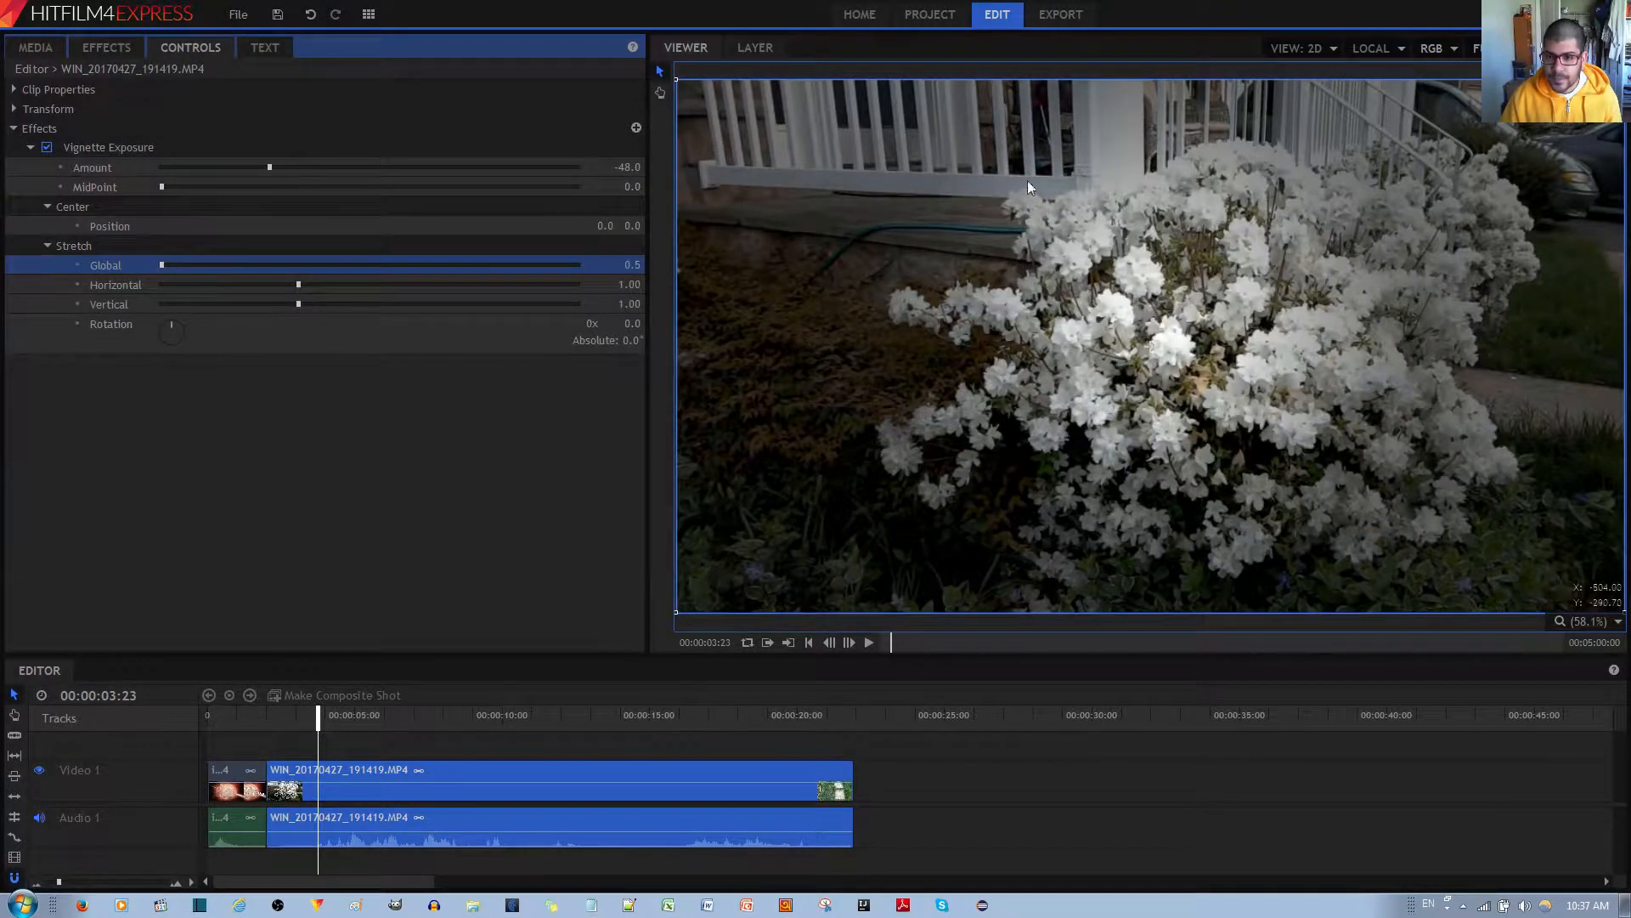
{"action": "left_click_drag", "start_coordinate": [161, 265], "coordinate": [406, 261]}
{"action": "right_click", "coordinate": [409, 263]}
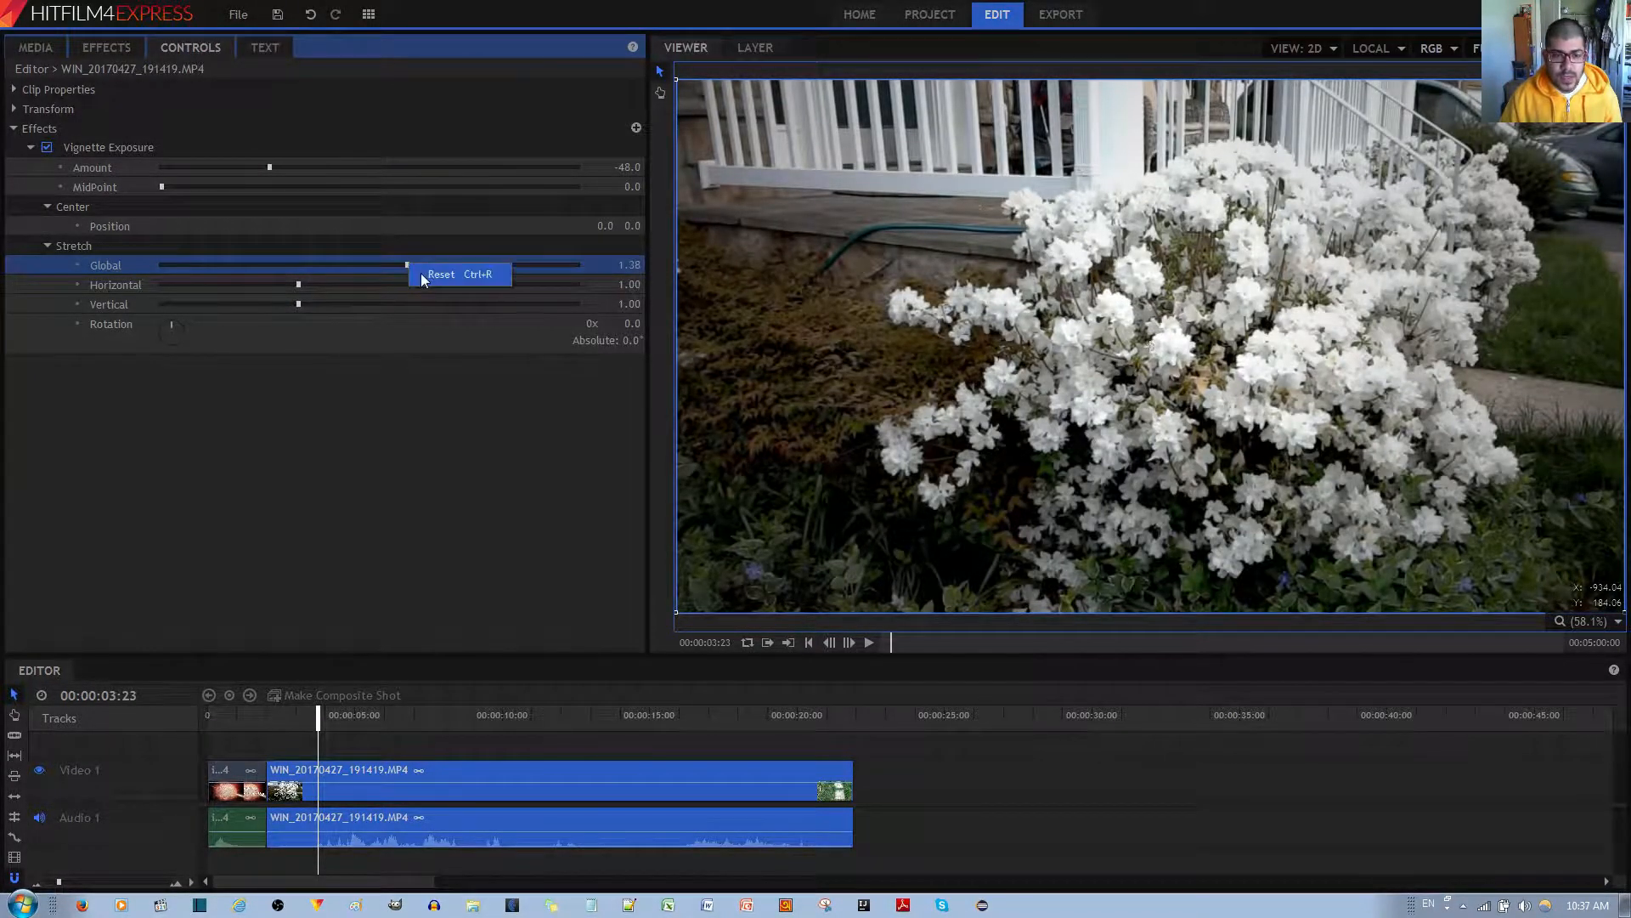
{"action": "left_click", "coordinate": [421, 273]}
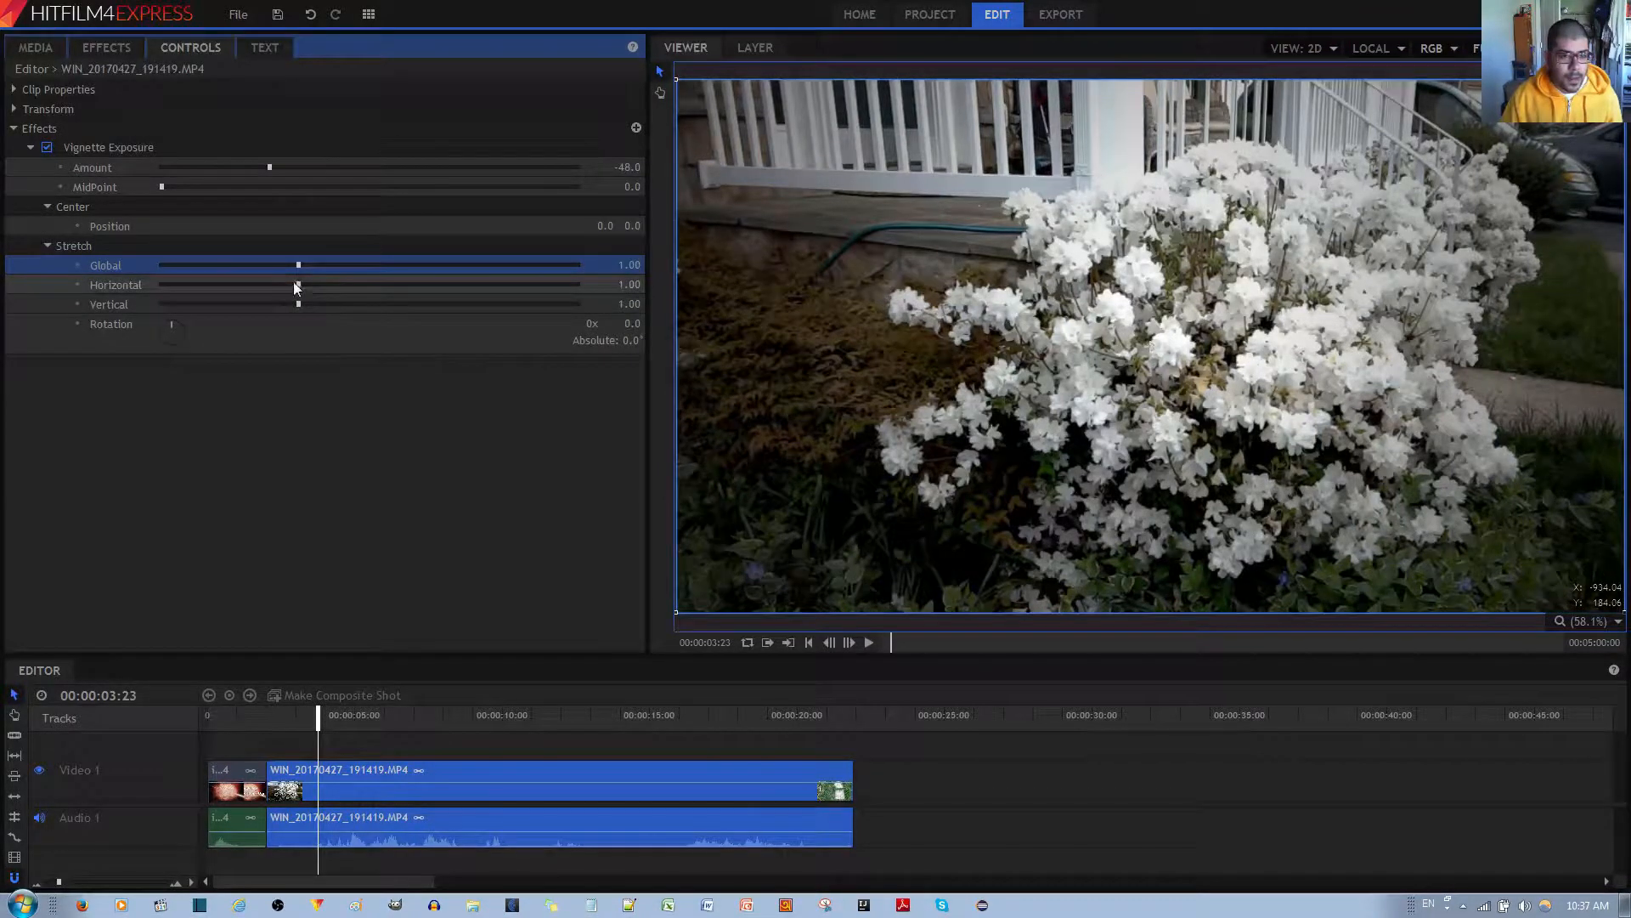
Try Horizontal stretch at 0.5 and 2, Vertical at 2 and Amount at -100, returning both stretches to 1 and Amount to -48
{"action": "left_click_drag", "start_coordinate": [298, 284], "coordinate": [142, 291]}
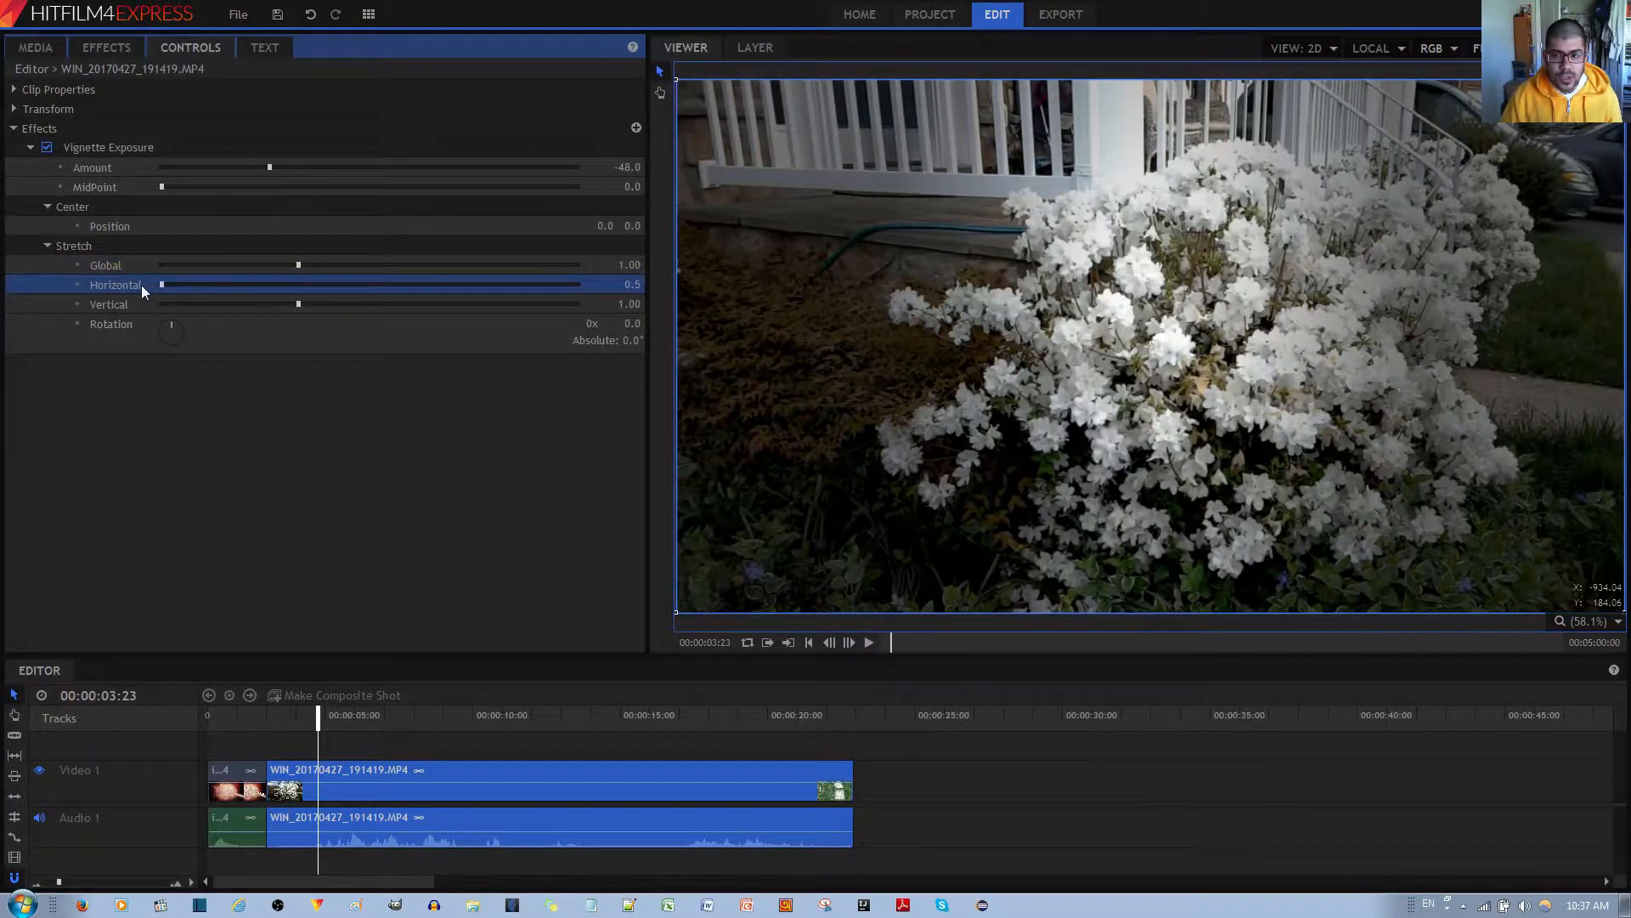
{"action": "key", "text": "ctrl+z"}
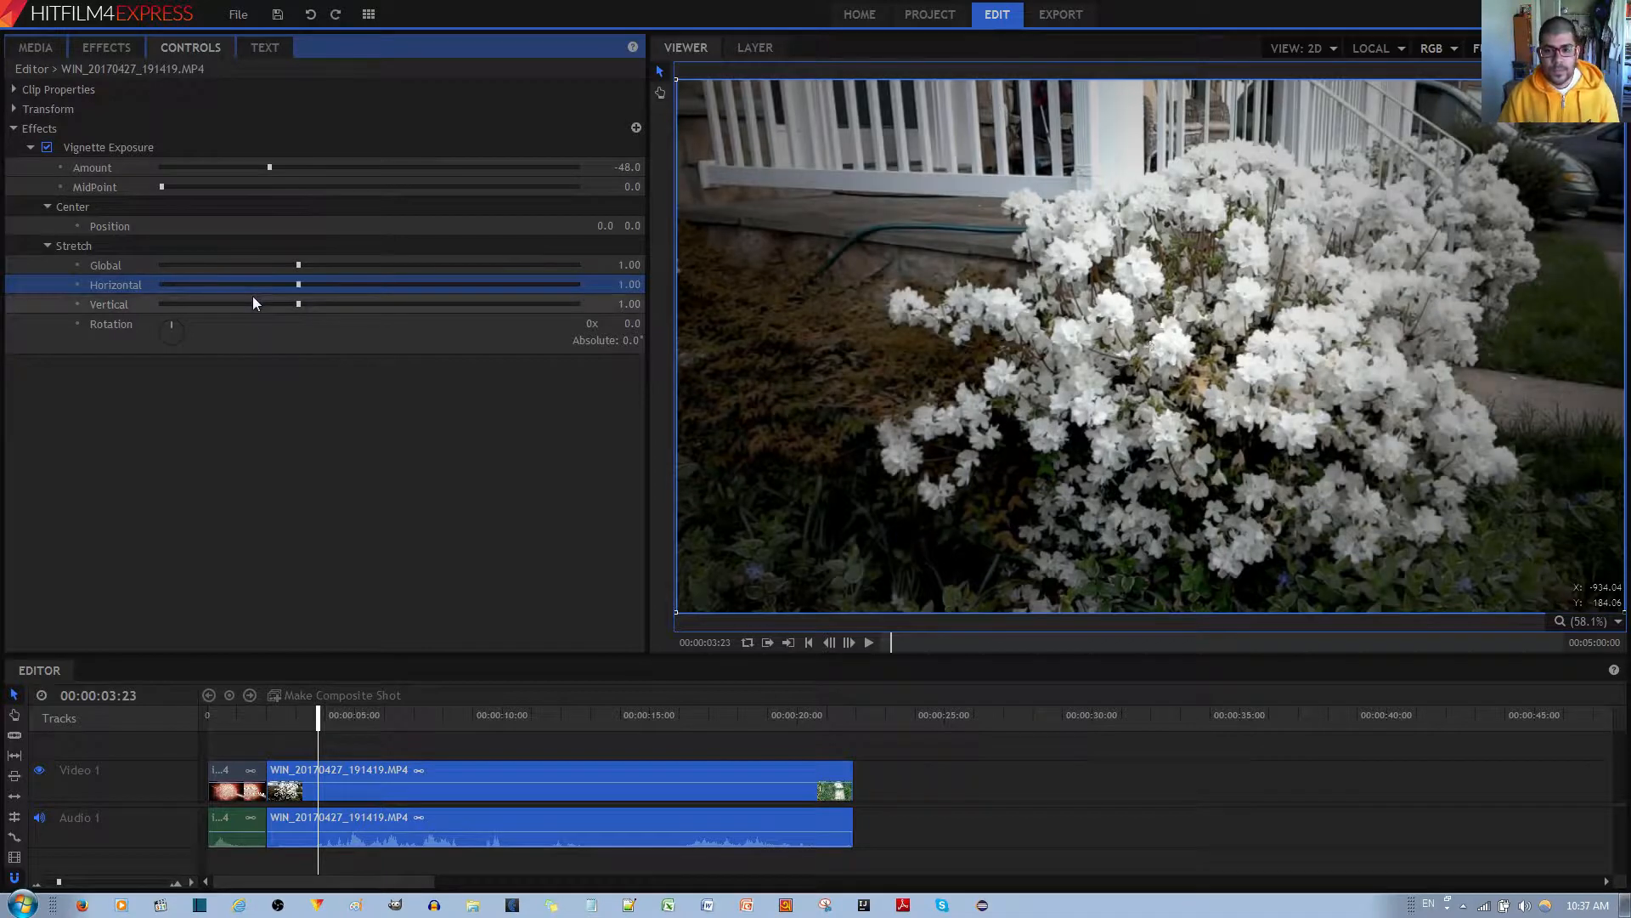
{"action": "left_click_drag", "start_coordinate": [296, 306], "coordinate": [695, 311]}
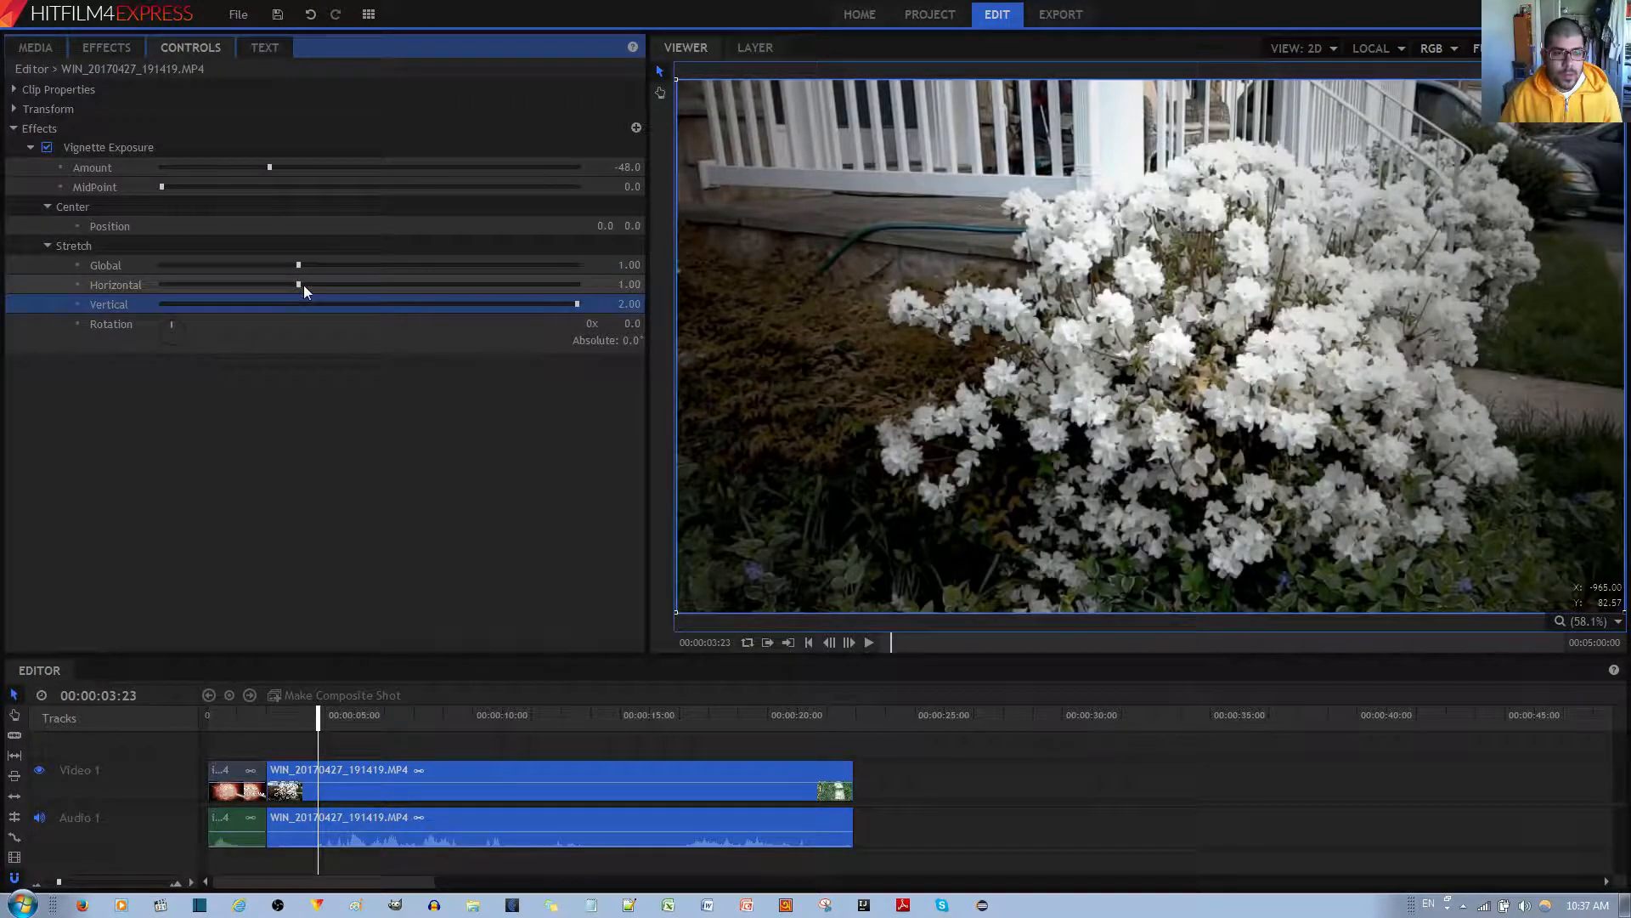
{"action": "left_click_drag", "start_coordinate": [304, 284], "coordinate": [680, 313]}
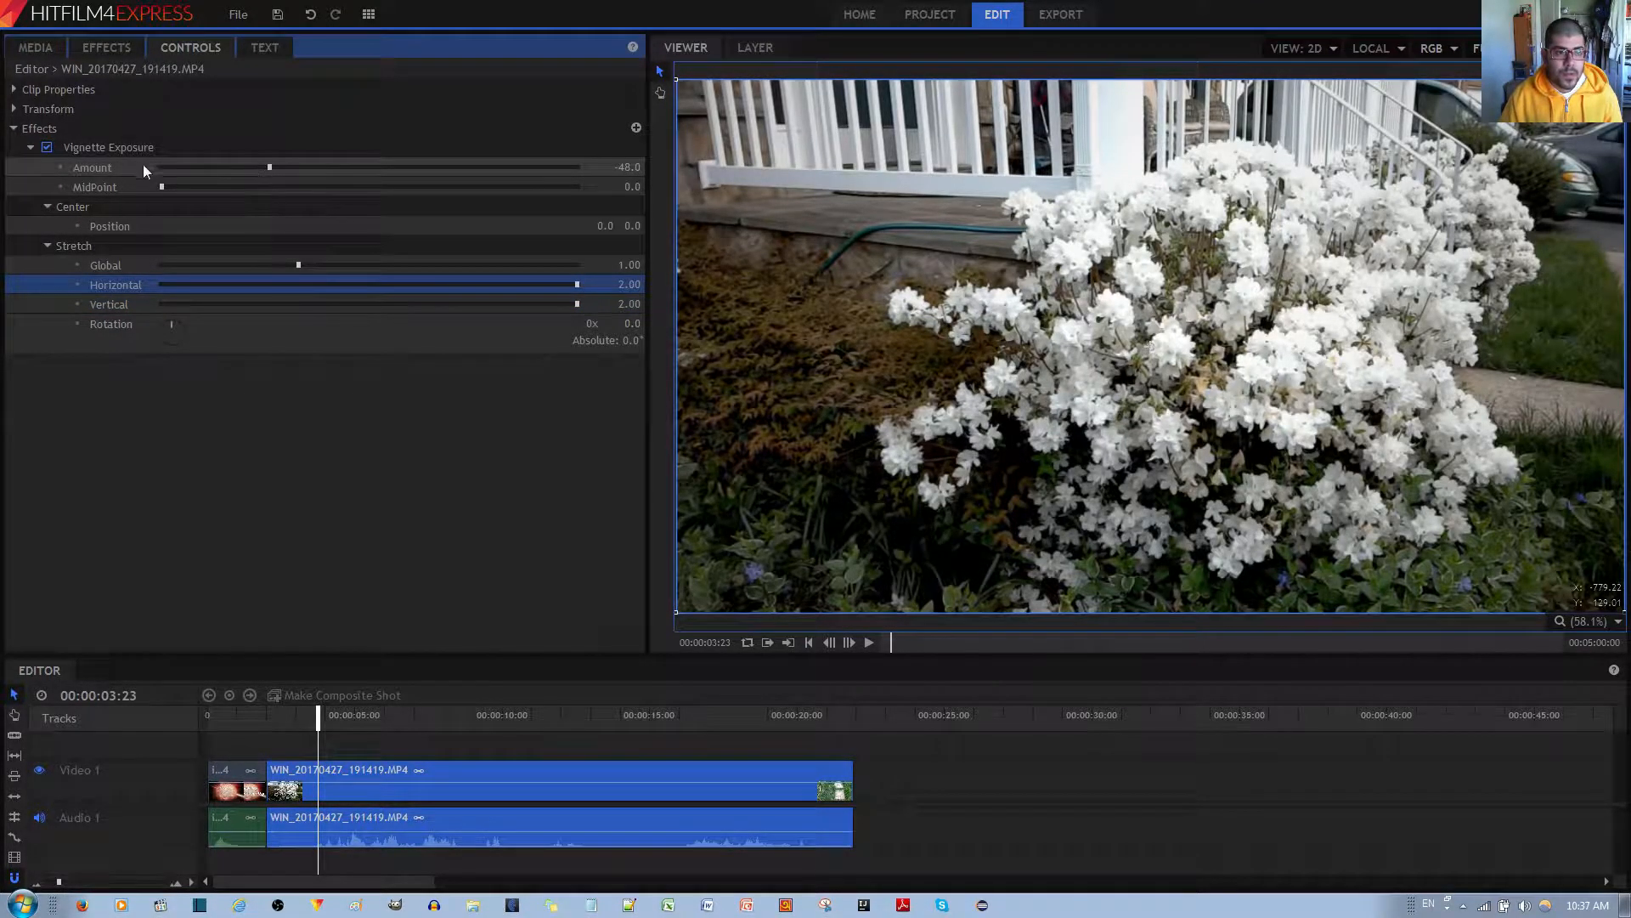
{"action": "mouse_move", "coordinate": [269, 169]}
{"action": "left_mouse_down"}
{"action": "mouse_move", "coordinate": [154, 173]}
{"action": "mouse_move", "coordinate": [271, 170]}
{"action": "left_mouse_up"}
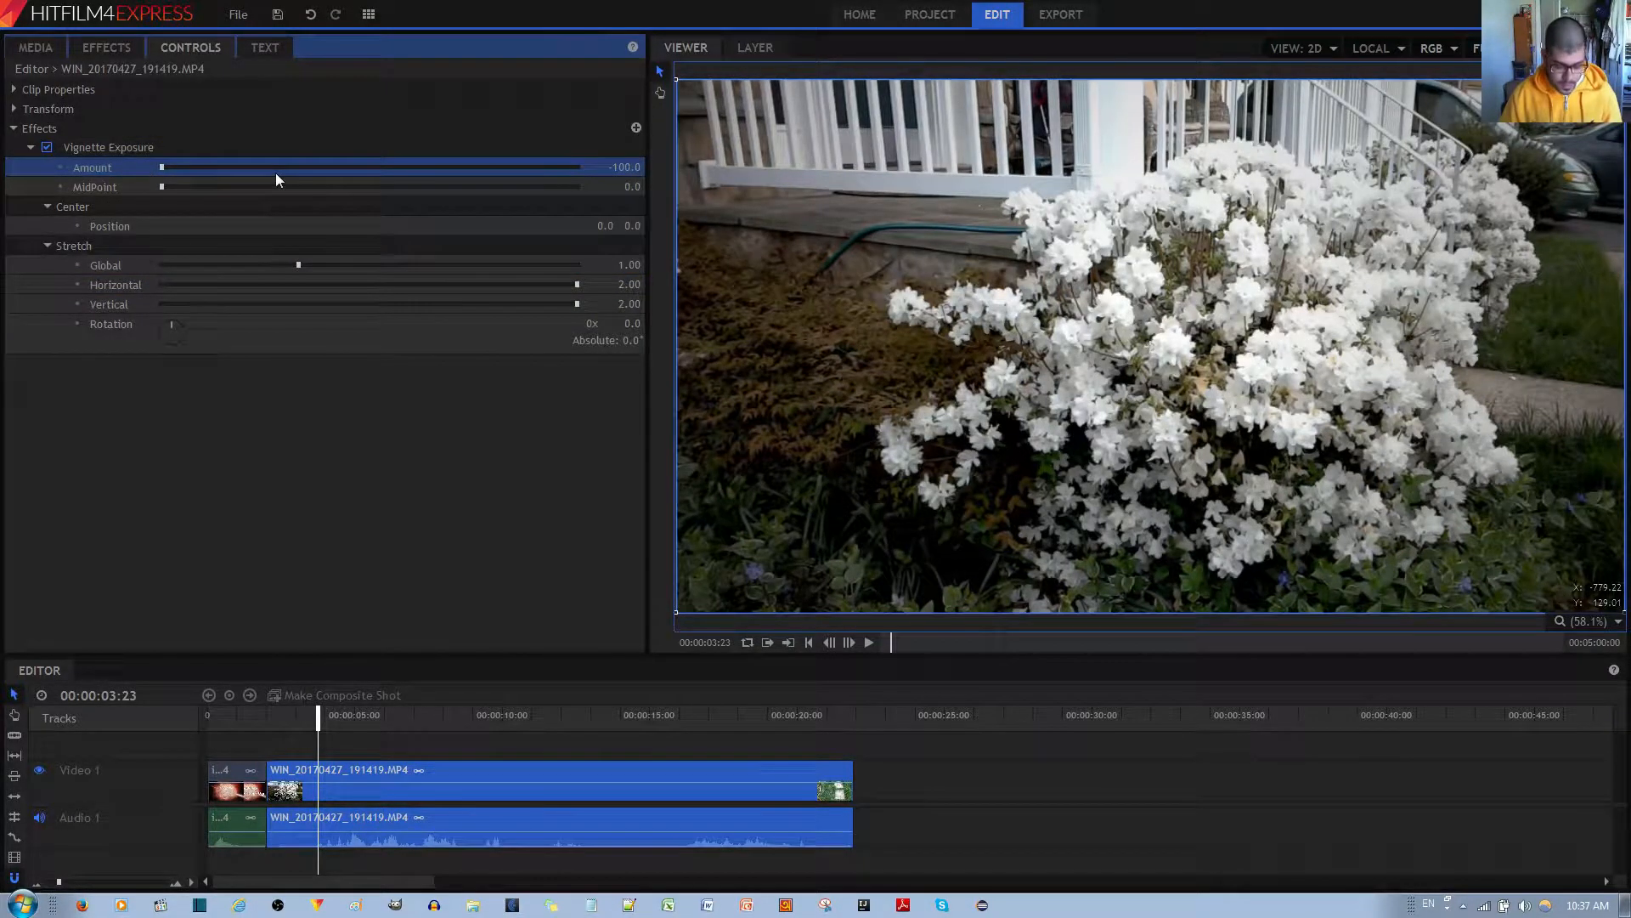
{"action": "left_click", "coordinate": [305, 286]}
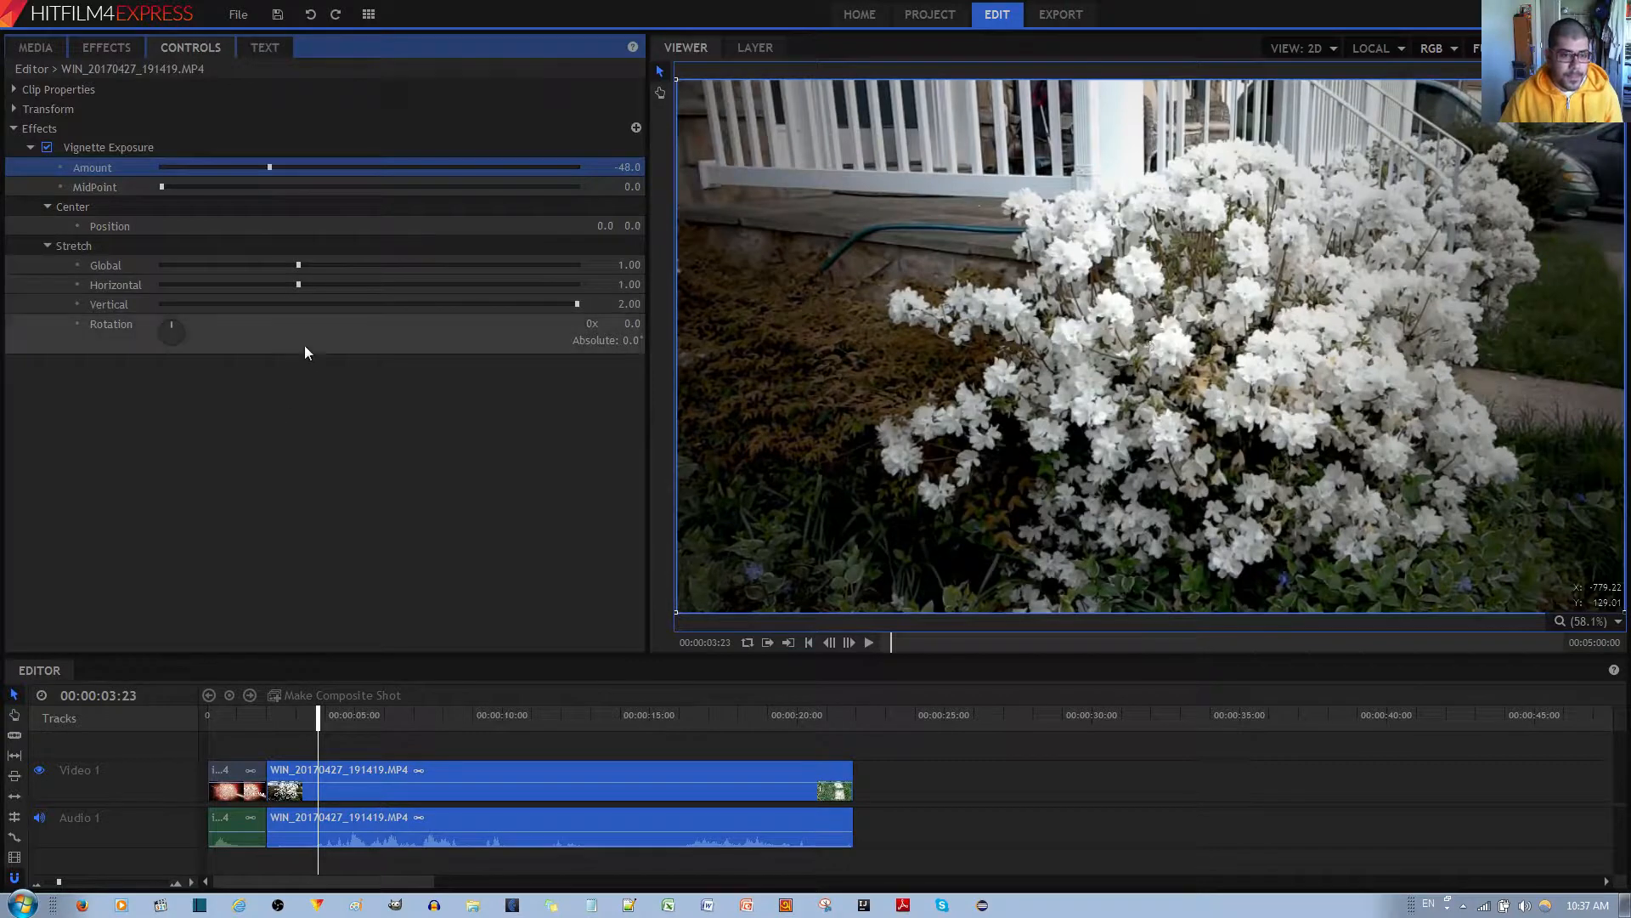
{"action": "left_click_drag", "start_coordinate": [589, 304], "coordinate": [298, 304]}
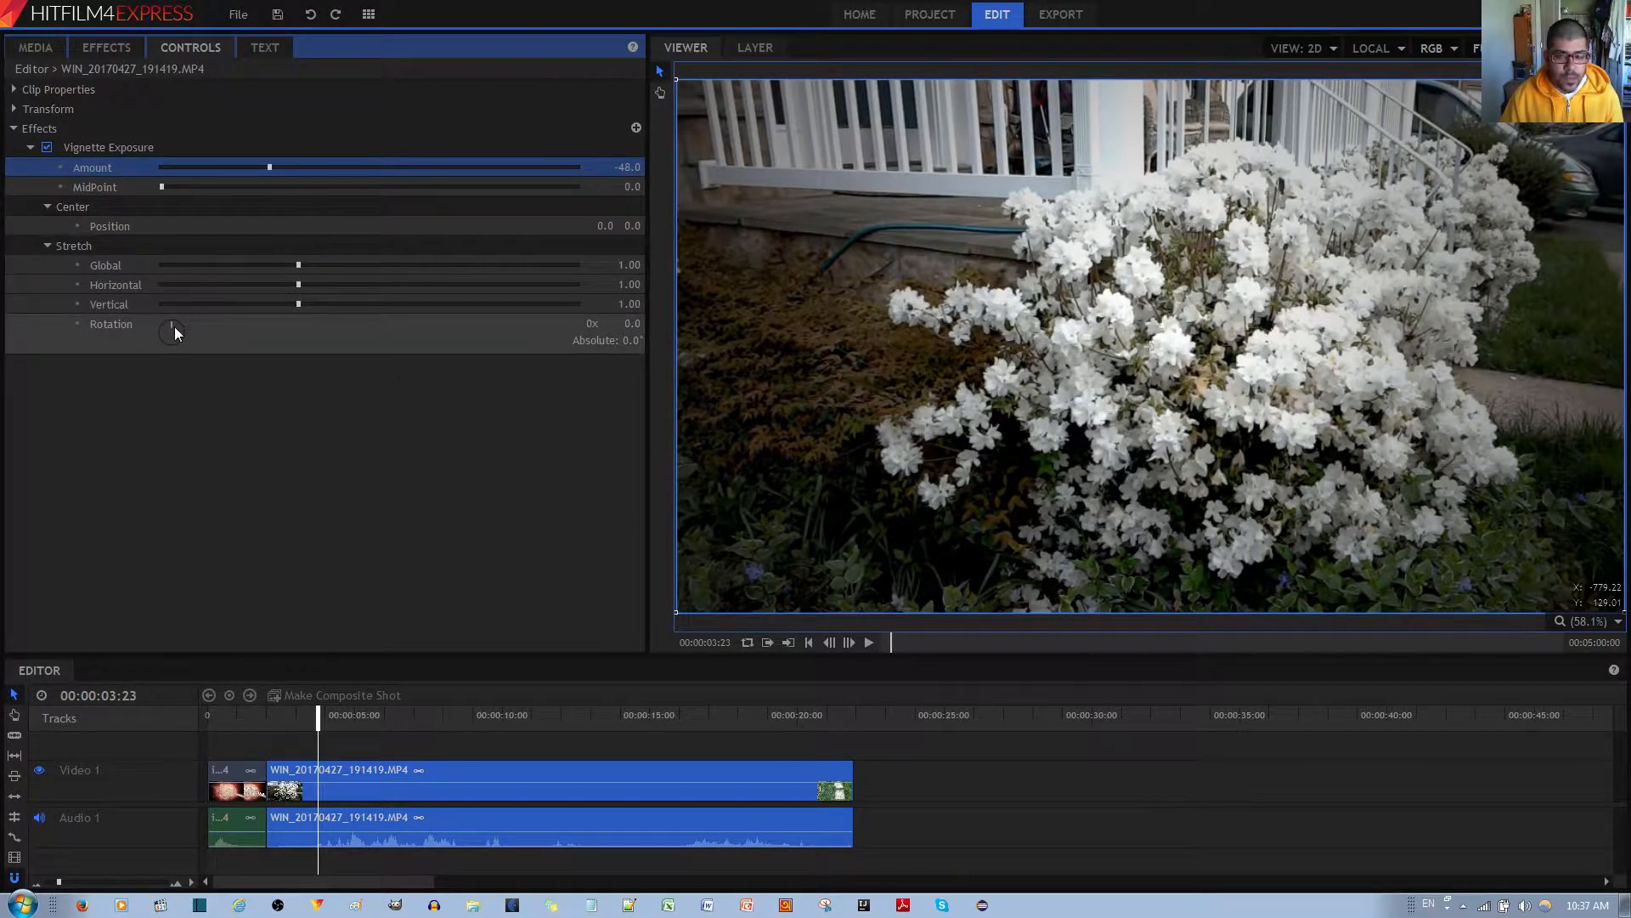
Set the vignette's Amount to -98, its stretch Rotation to 4x 260° and its Horizontal stretch to 0.5
{"action": "left_click_drag", "start_coordinate": [175, 326], "coordinate": [94, 356]}
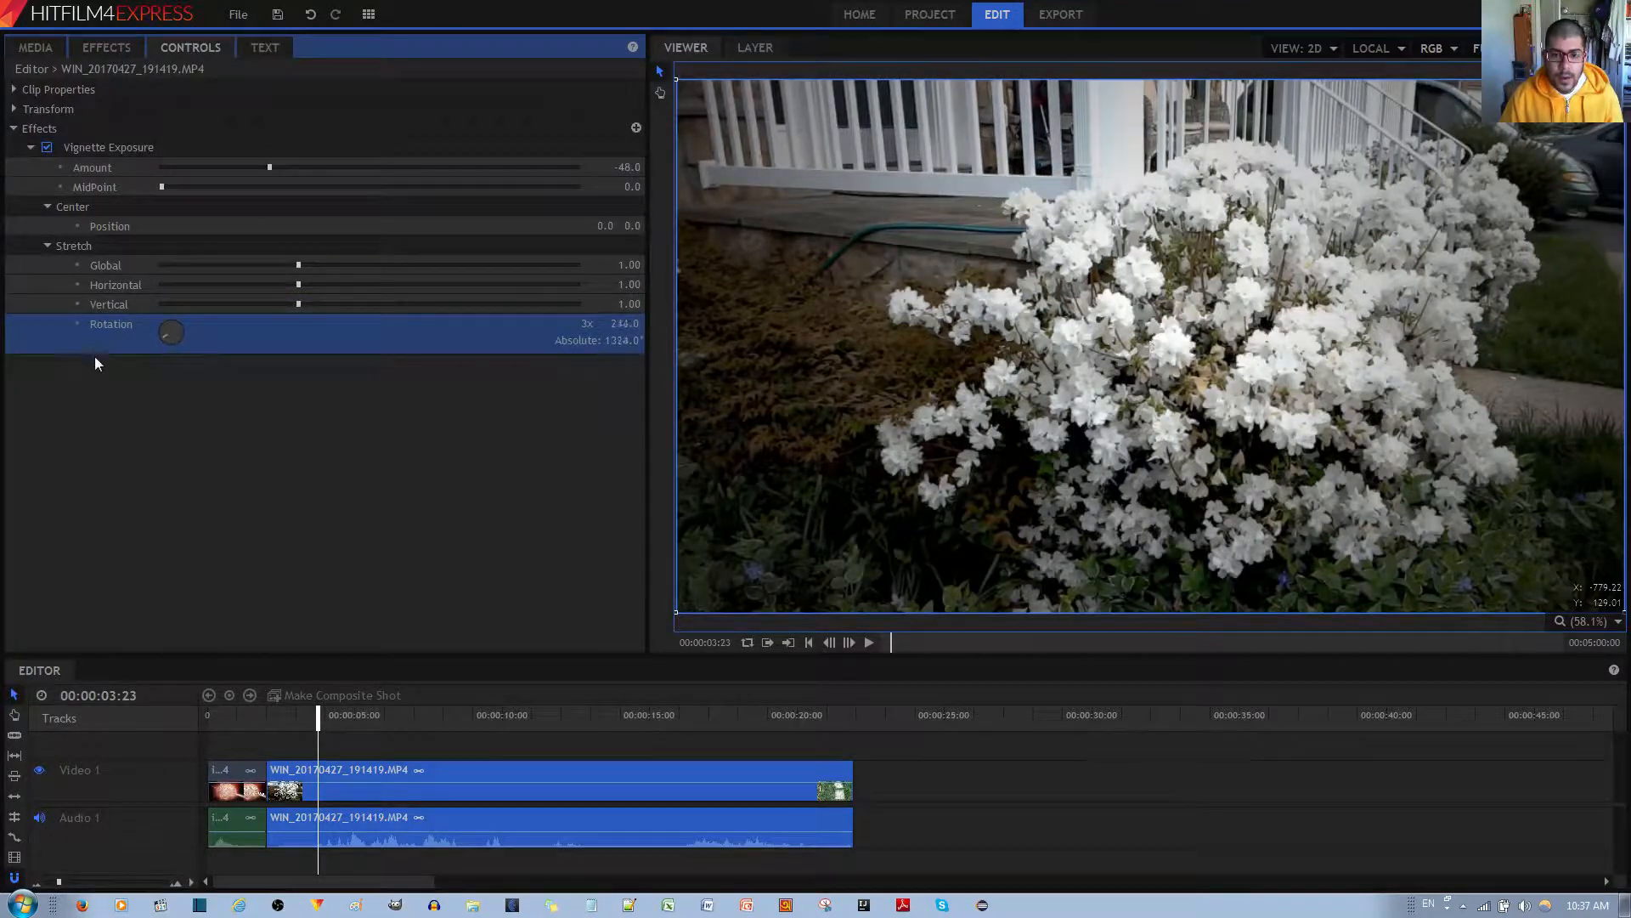
{"action": "left_click", "coordinate": [94, 355]}
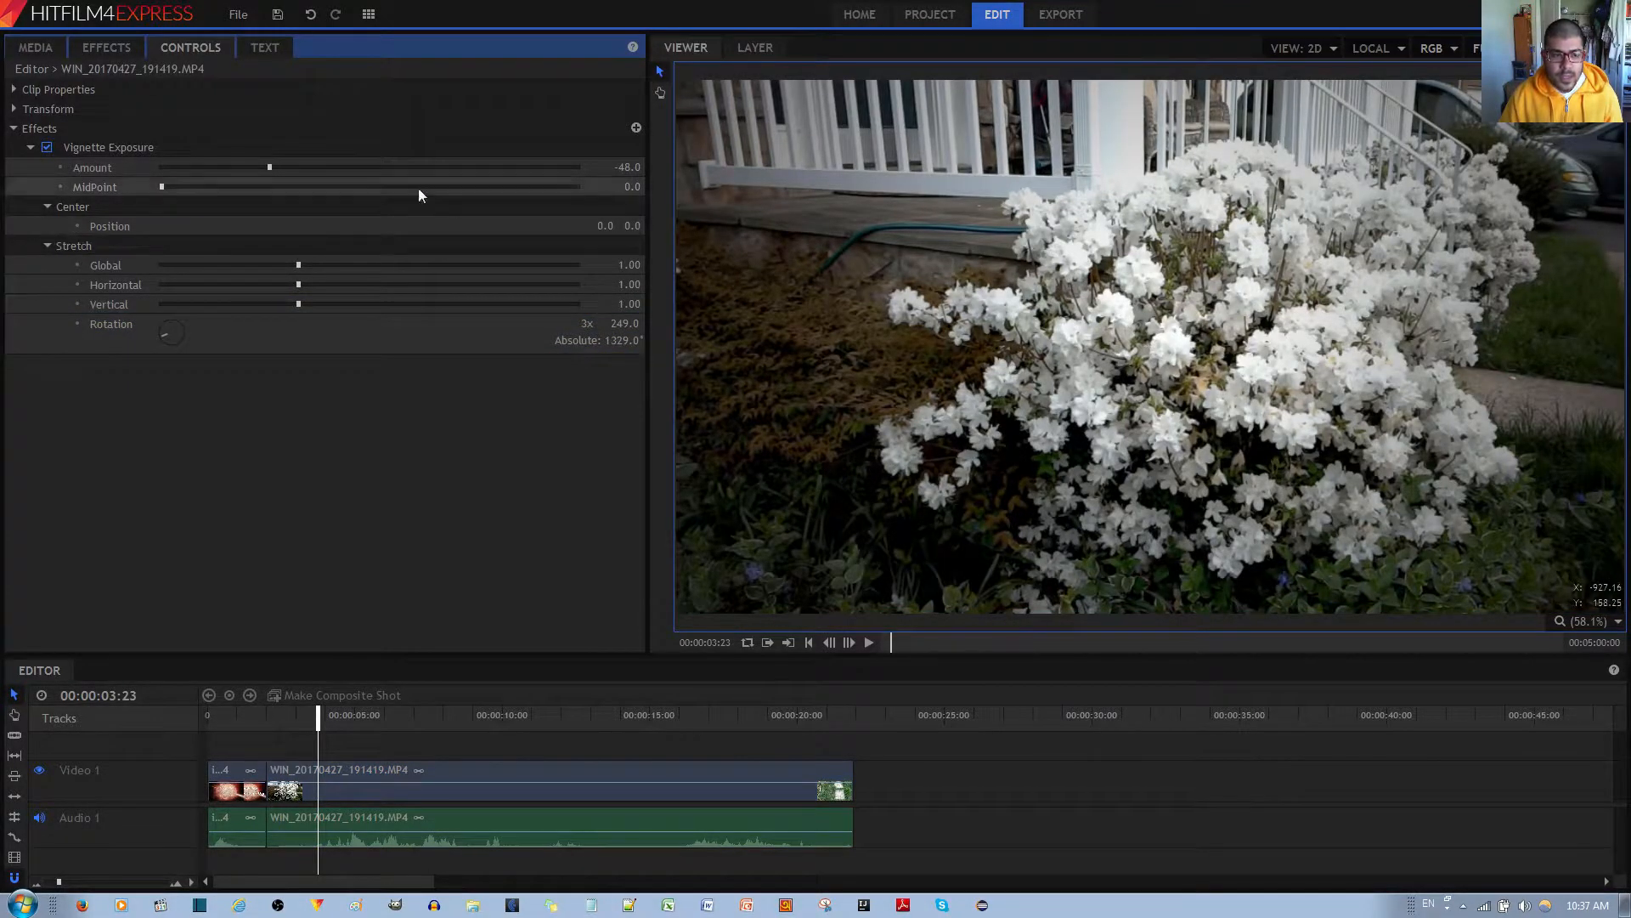
{"action": "left_click_drag", "start_coordinate": [269, 168], "coordinate": [161, 168]}
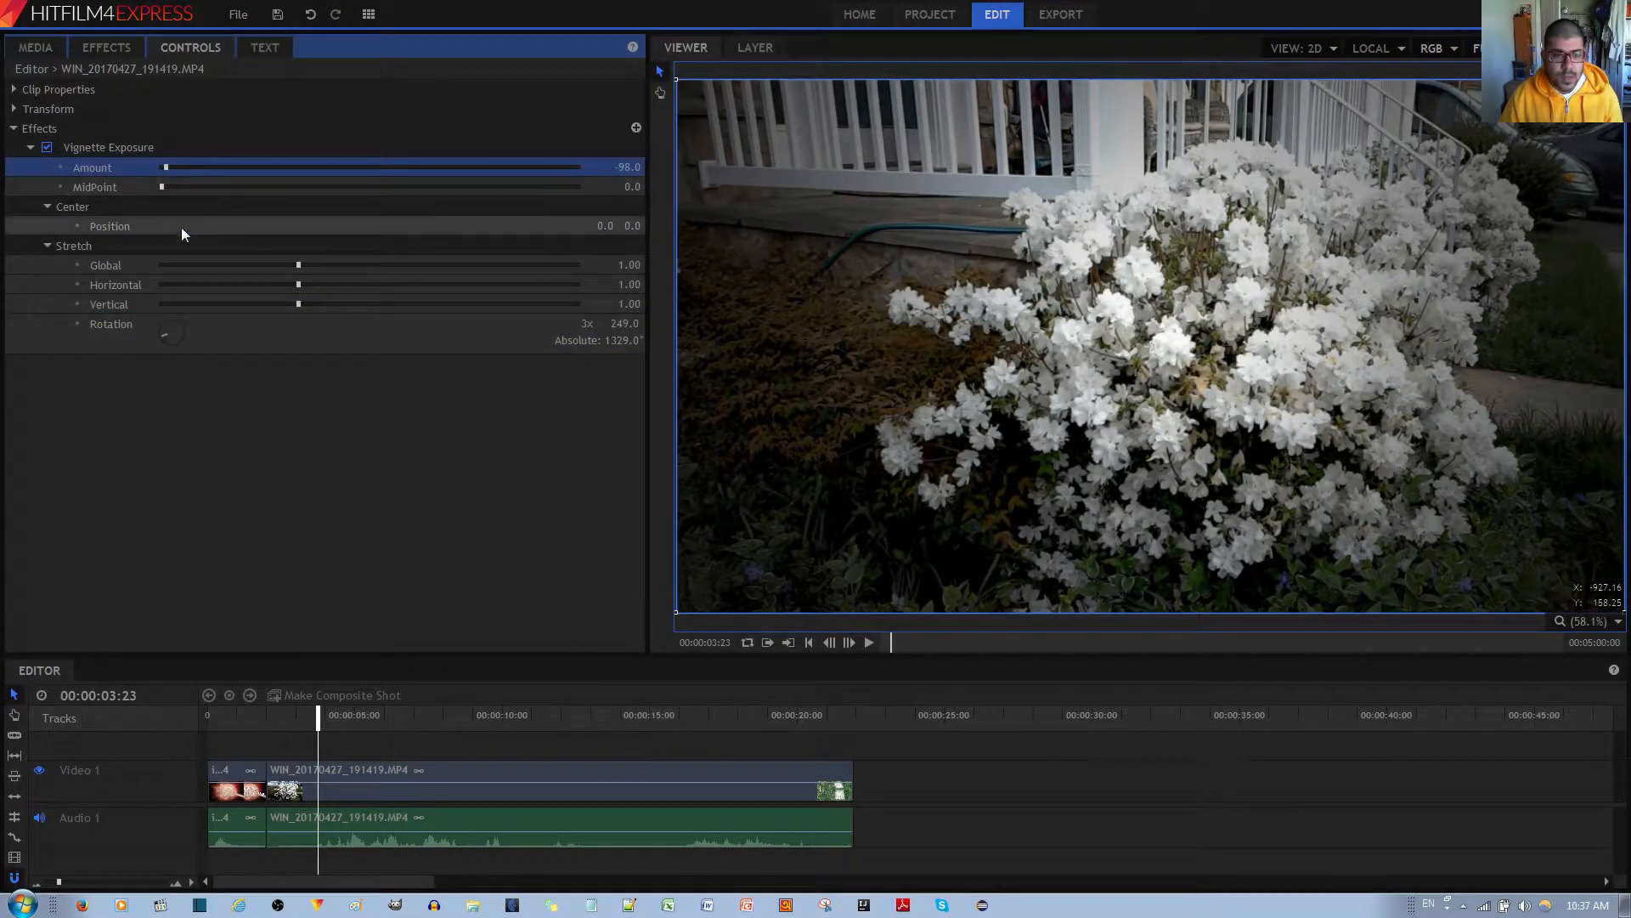
{"action": "left_click_drag", "start_coordinate": [174, 327], "coordinate": [141, 324]}
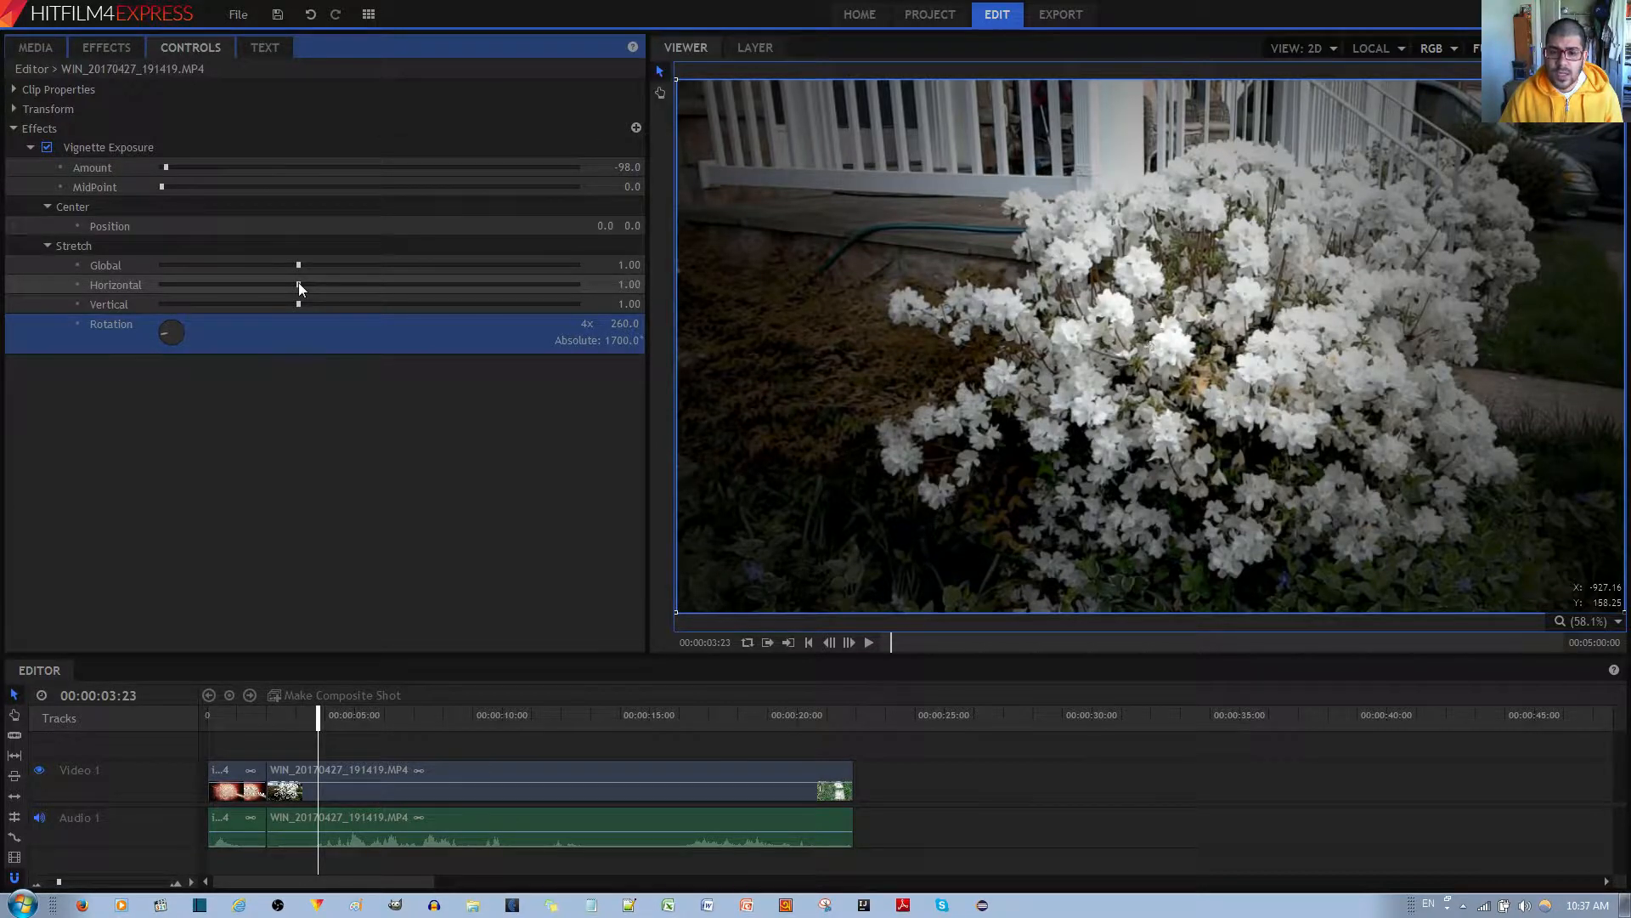
{"action": "left_click_drag", "start_coordinate": [298, 282], "coordinate": [96, 287]}
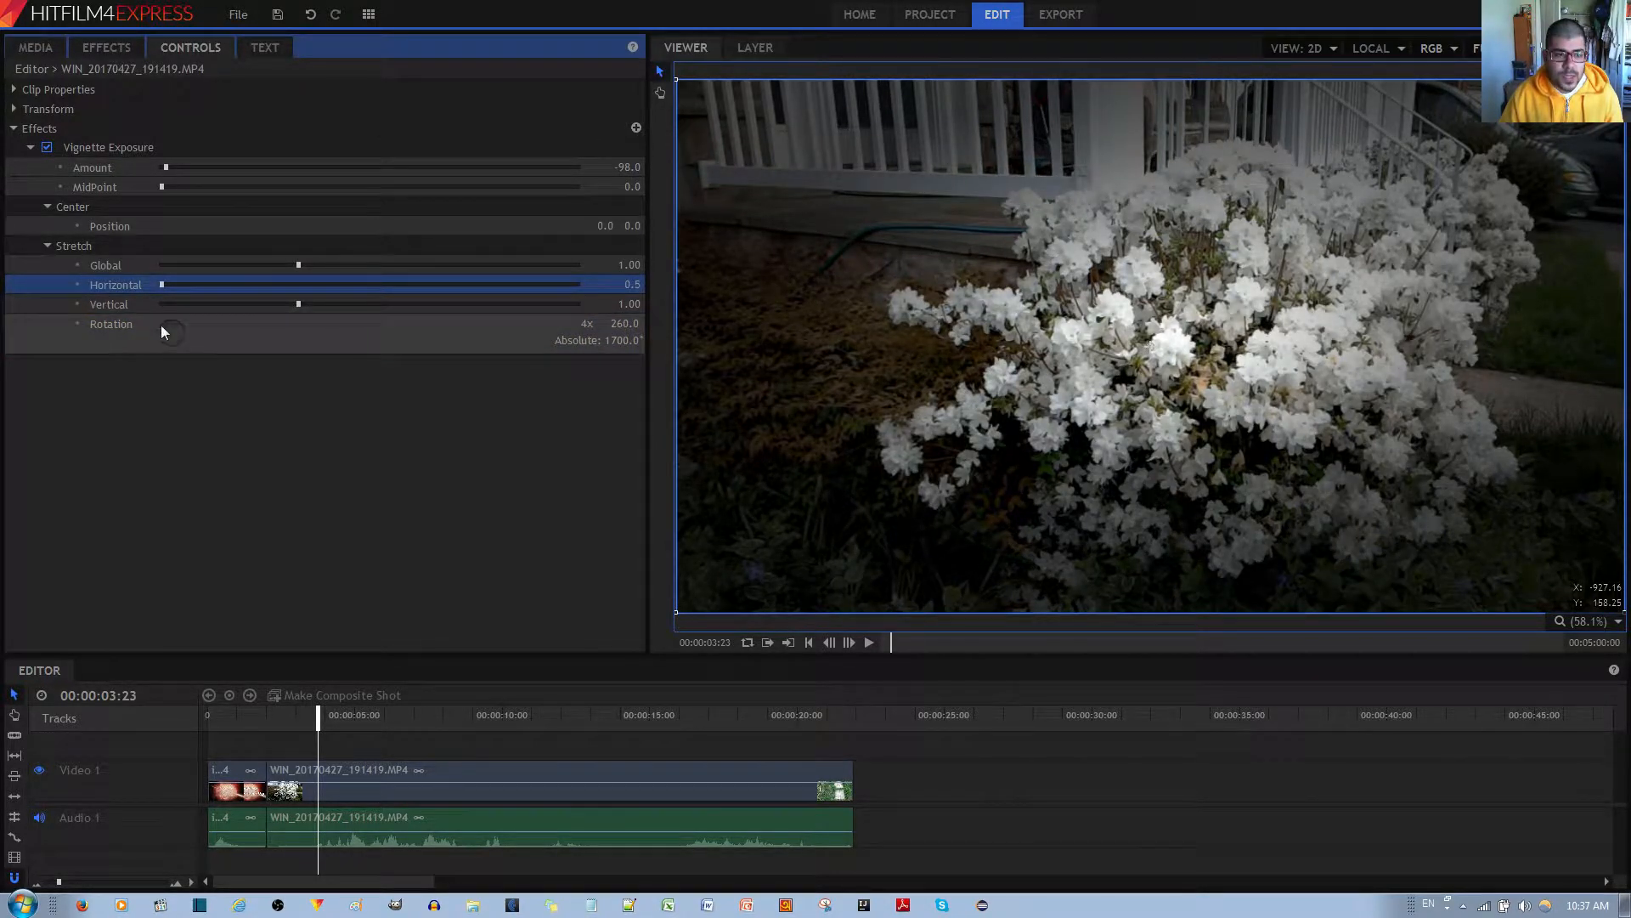
Try the vignette's stretch Rotation at 5x 277°, 4x 186° and 3x 284°
{"action": "mouse_move", "coordinate": [166, 333]}
{"action": "left_mouse_down"}
{"action": "mouse_move", "coordinate": [189, 328]}
{"action": "mouse_move", "coordinate": [165, 335]}
{"action": "left_mouse_up"}
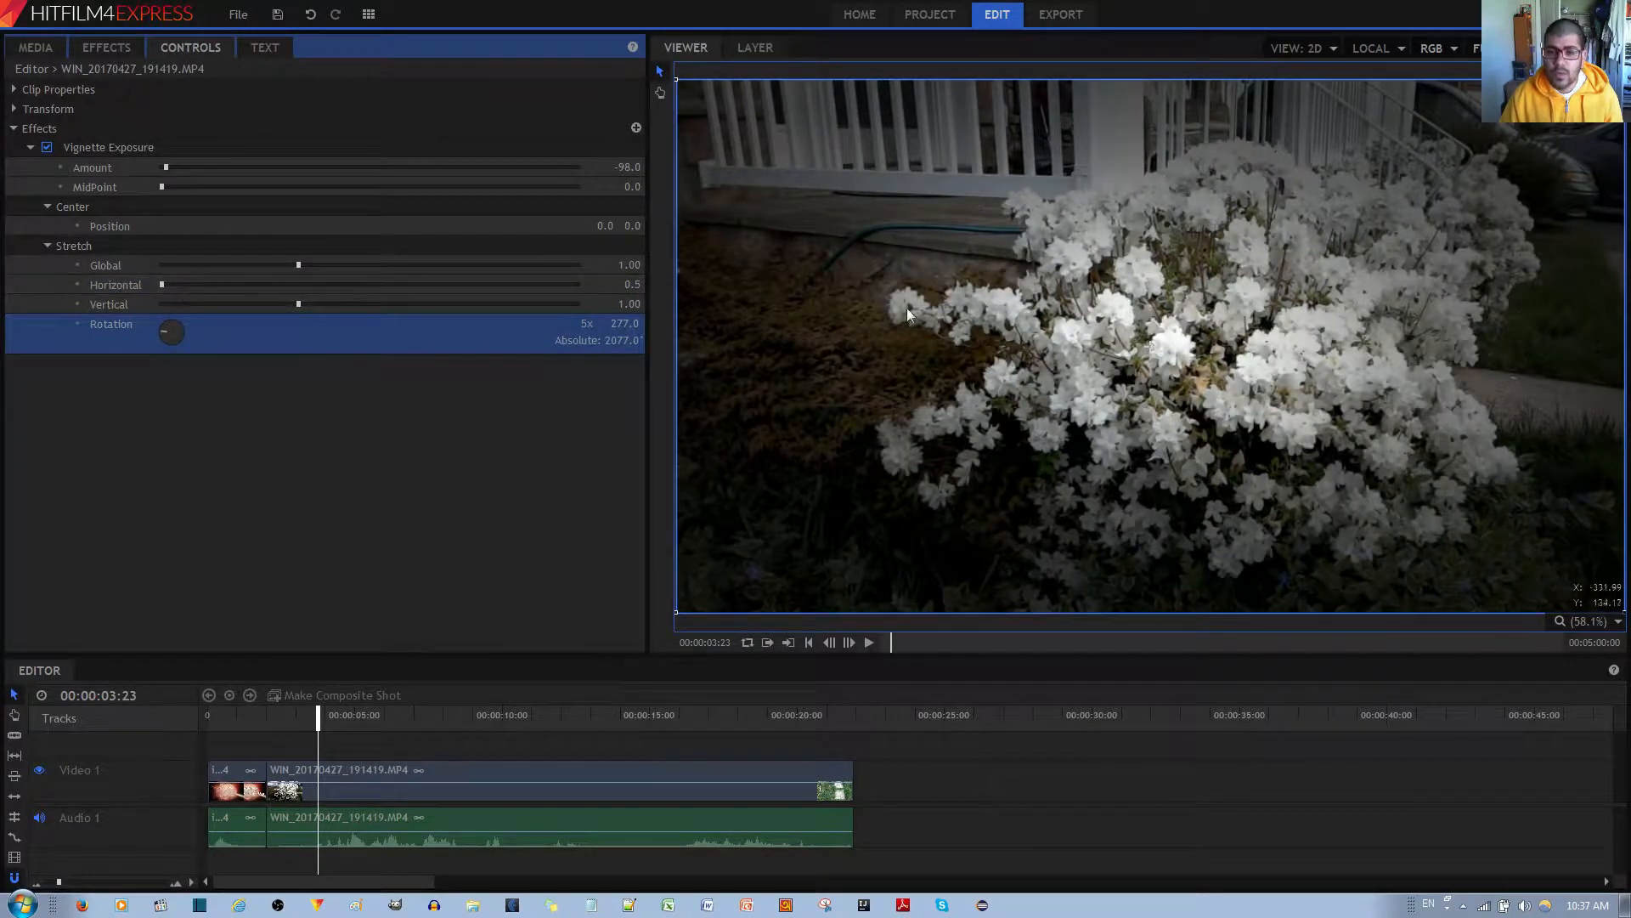
{"action": "mouse_move", "coordinate": [176, 339]}
{"action": "left_mouse_down"}
{"action": "mouse_move", "coordinate": [162, 326]}
{"action": "mouse_move", "coordinate": [190, 338]}
{"action": "mouse_move", "coordinate": [171, 340]}
{"action": "left_mouse_up"}
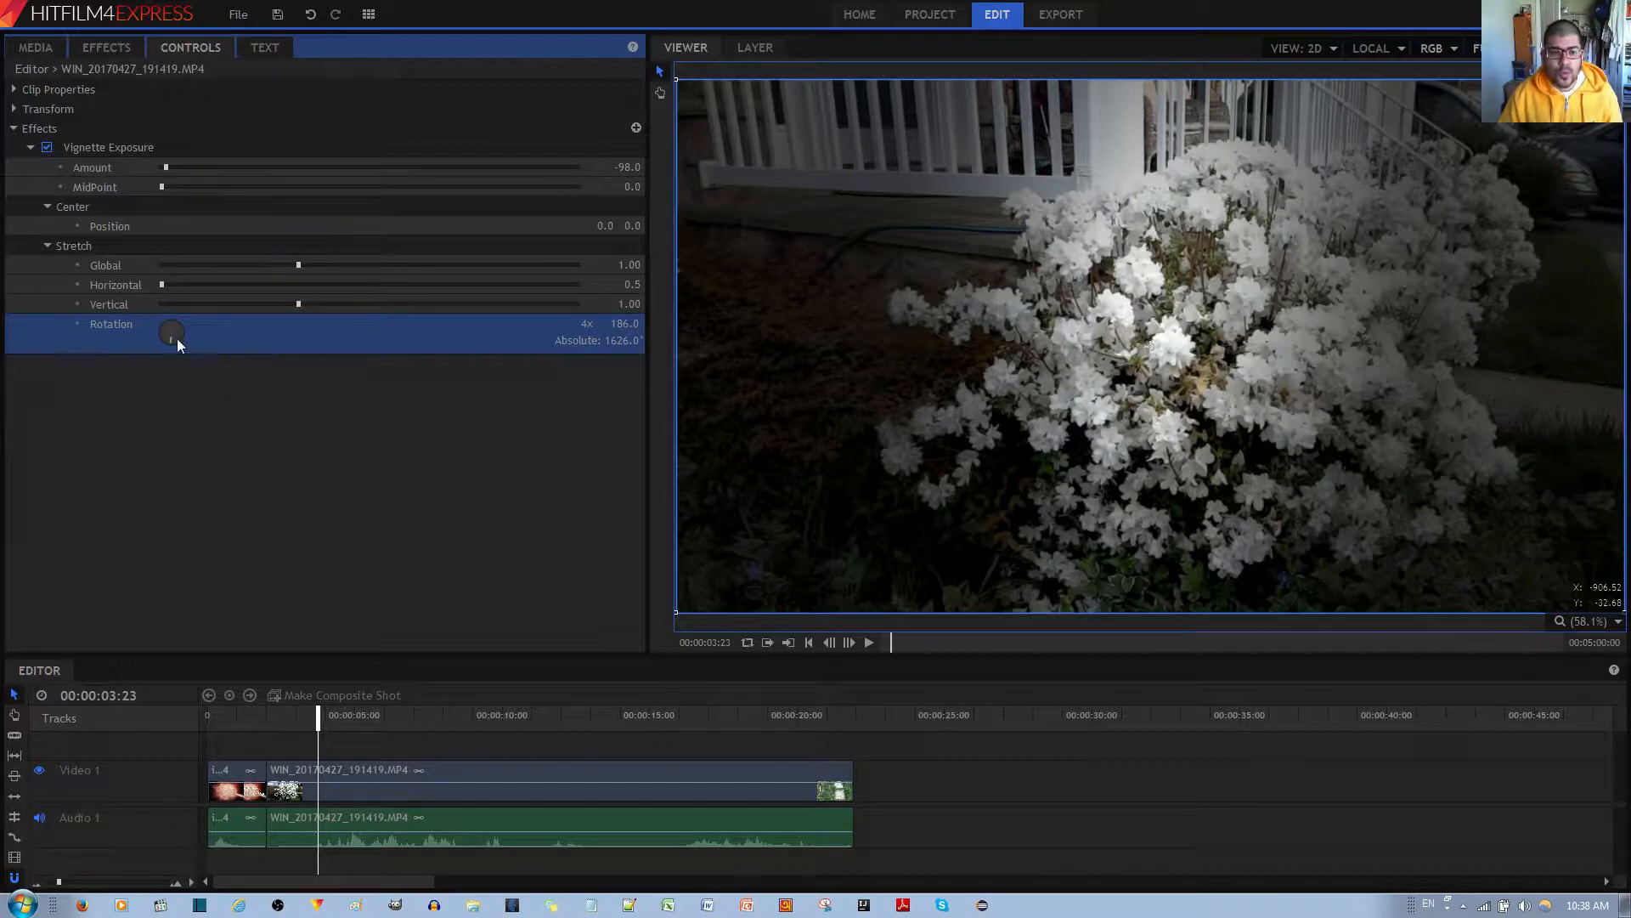
{"action": "left_click_drag", "start_coordinate": [177, 338], "coordinate": [149, 331]}
Delete the Vignette Exposure effect from the clip WIN_20170427_191419.MP4
{"action": "left_click", "coordinate": [109, 49]}
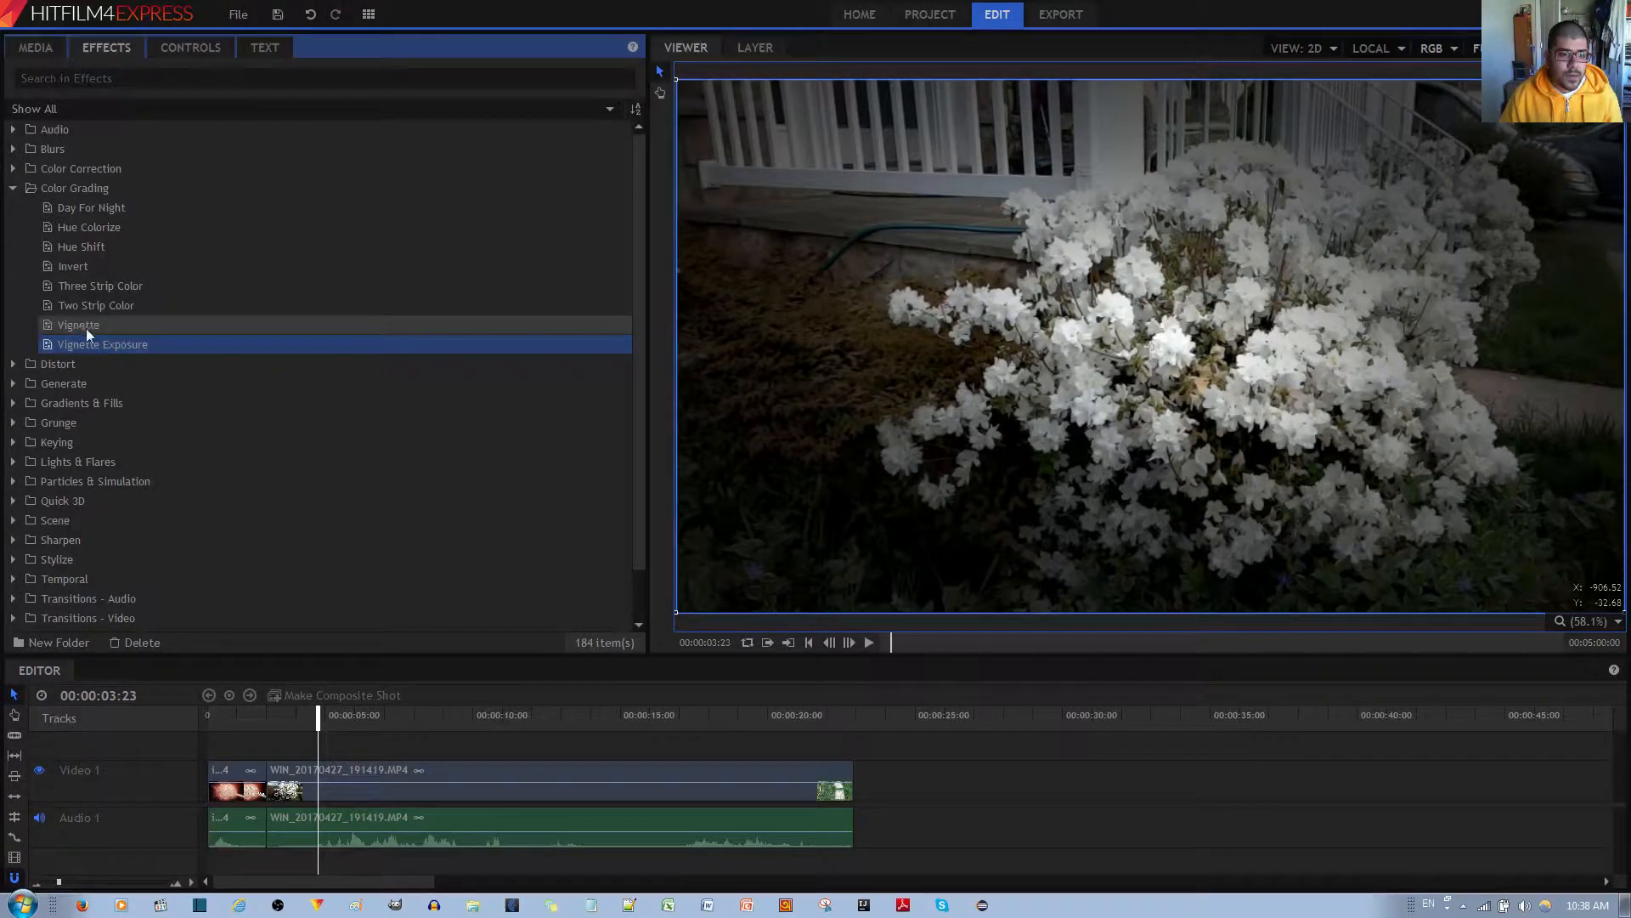
{"action": "left_click", "coordinate": [192, 47]}
{"action": "right_click", "coordinate": [67, 145]}
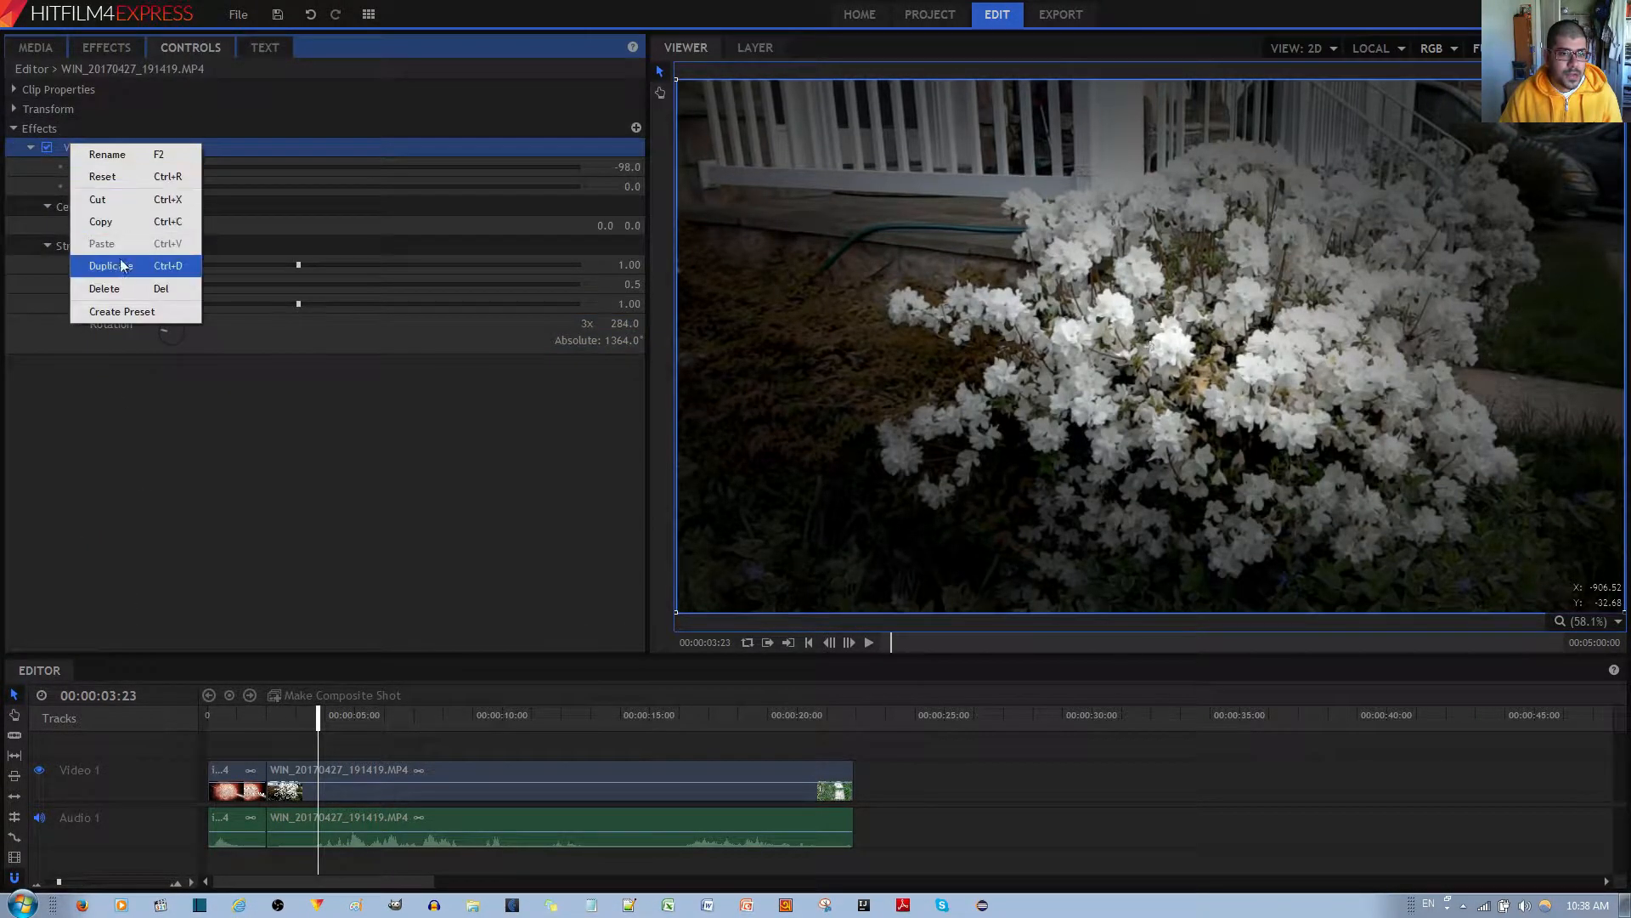
{"action": "left_click", "coordinate": [114, 289]}
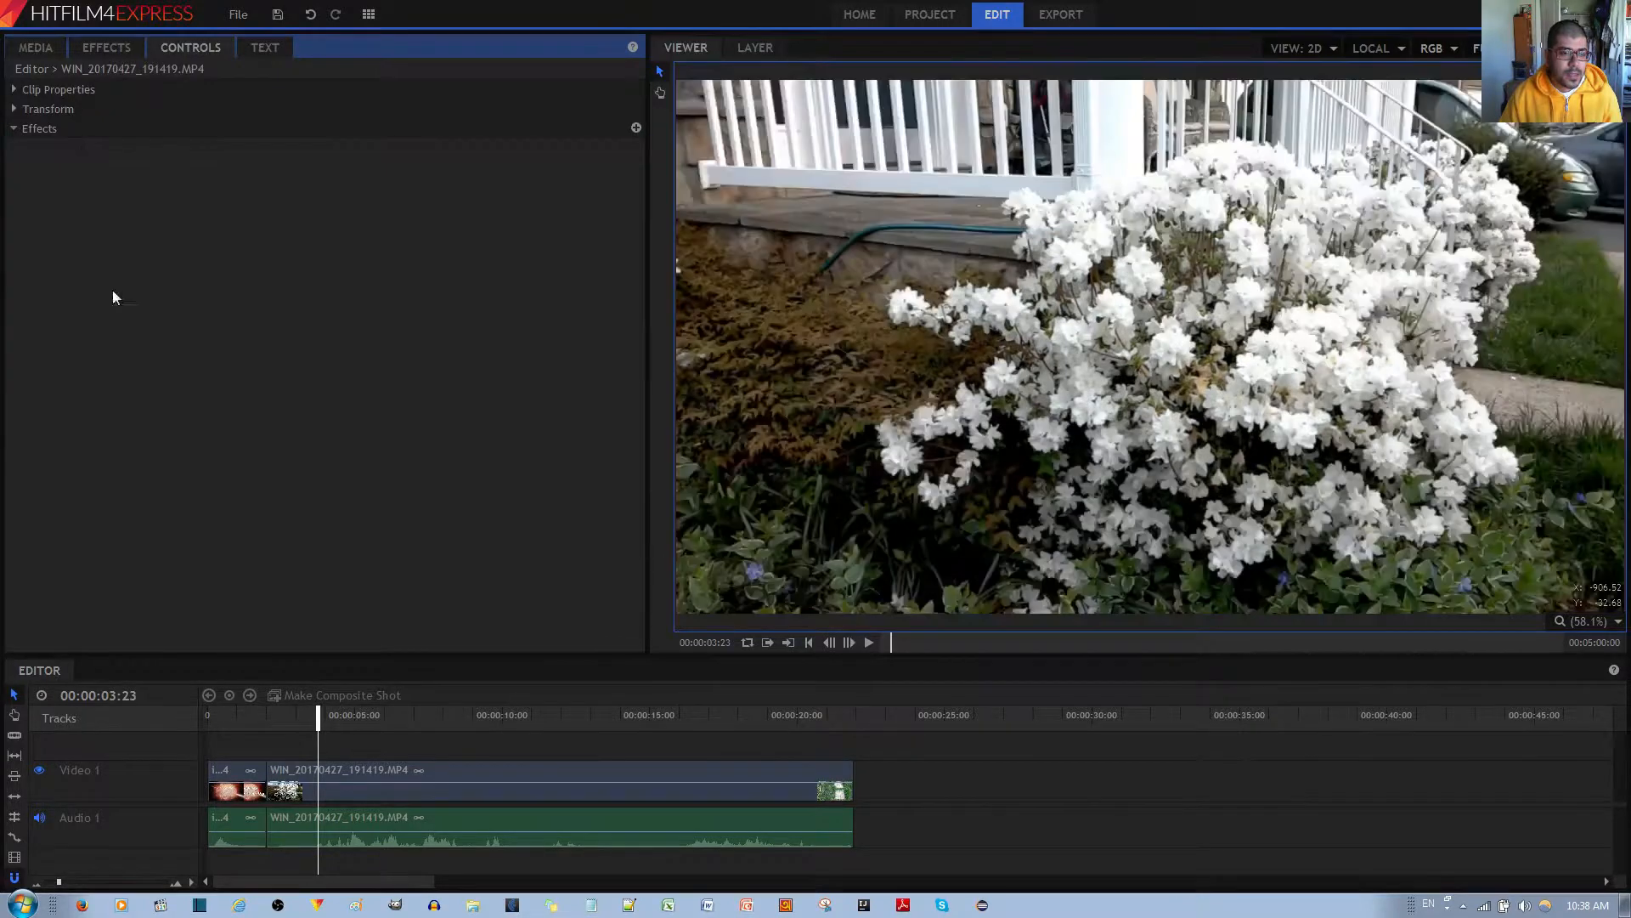
Apply the Vignette effect from Color Grading to the longer clip WIN_20170427_191419.MP4 and expand its settings
{"action": "left_click", "coordinate": [100, 53]}
{"action": "left_click_drag", "start_coordinate": [69, 326], "coordinate": [407, 759]}
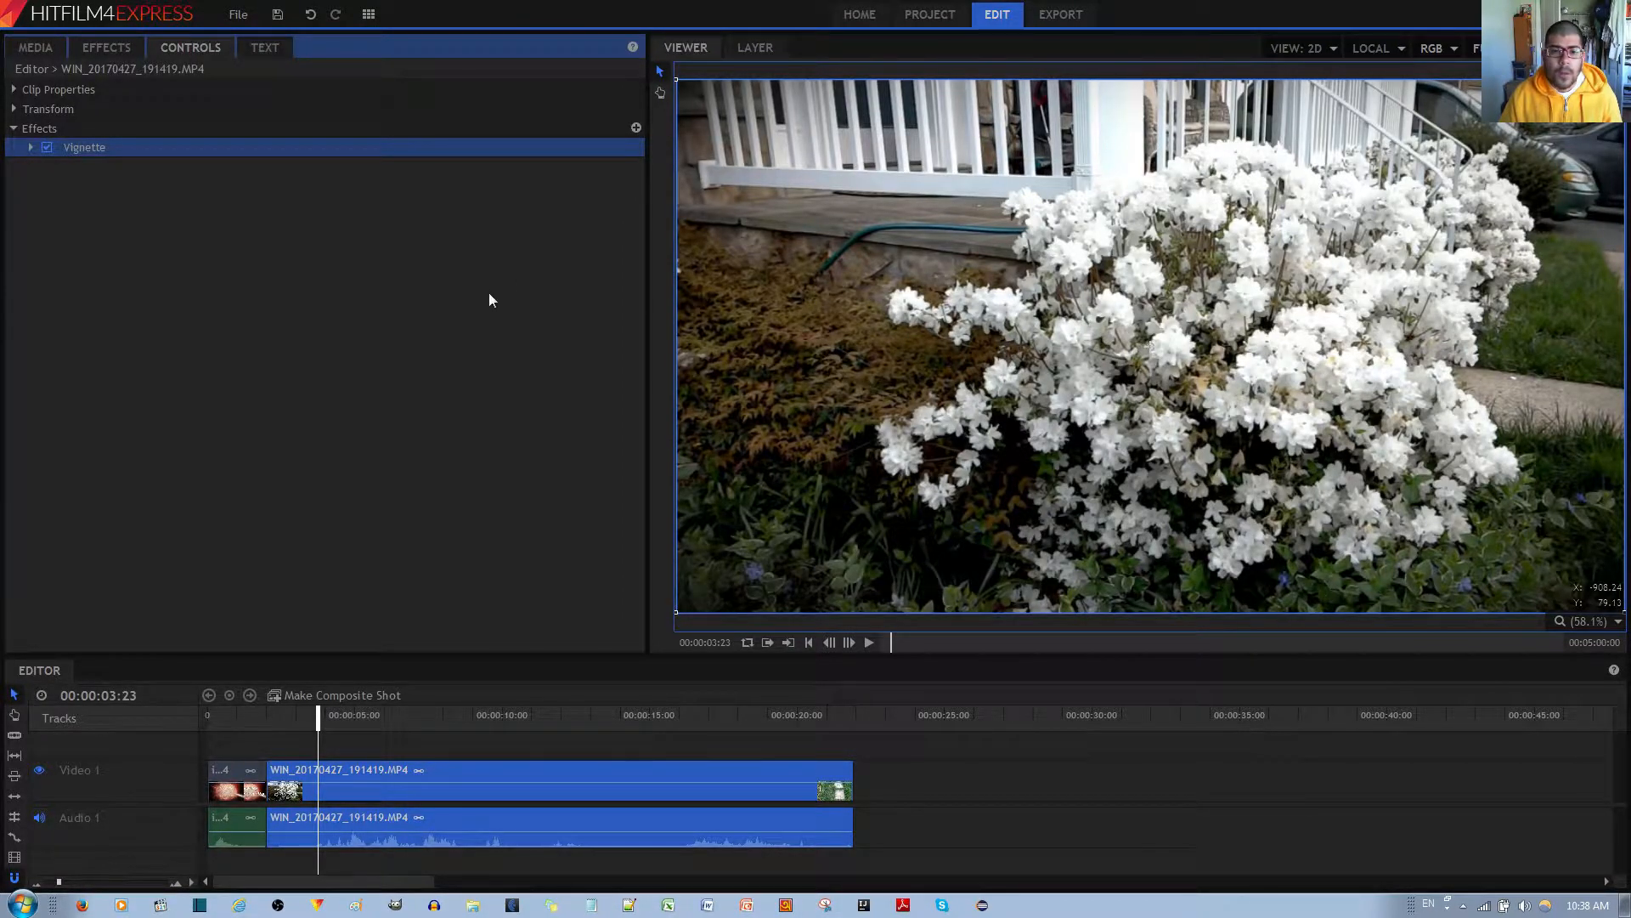
{"action": "left_click", "coordinate": [405, 282]}
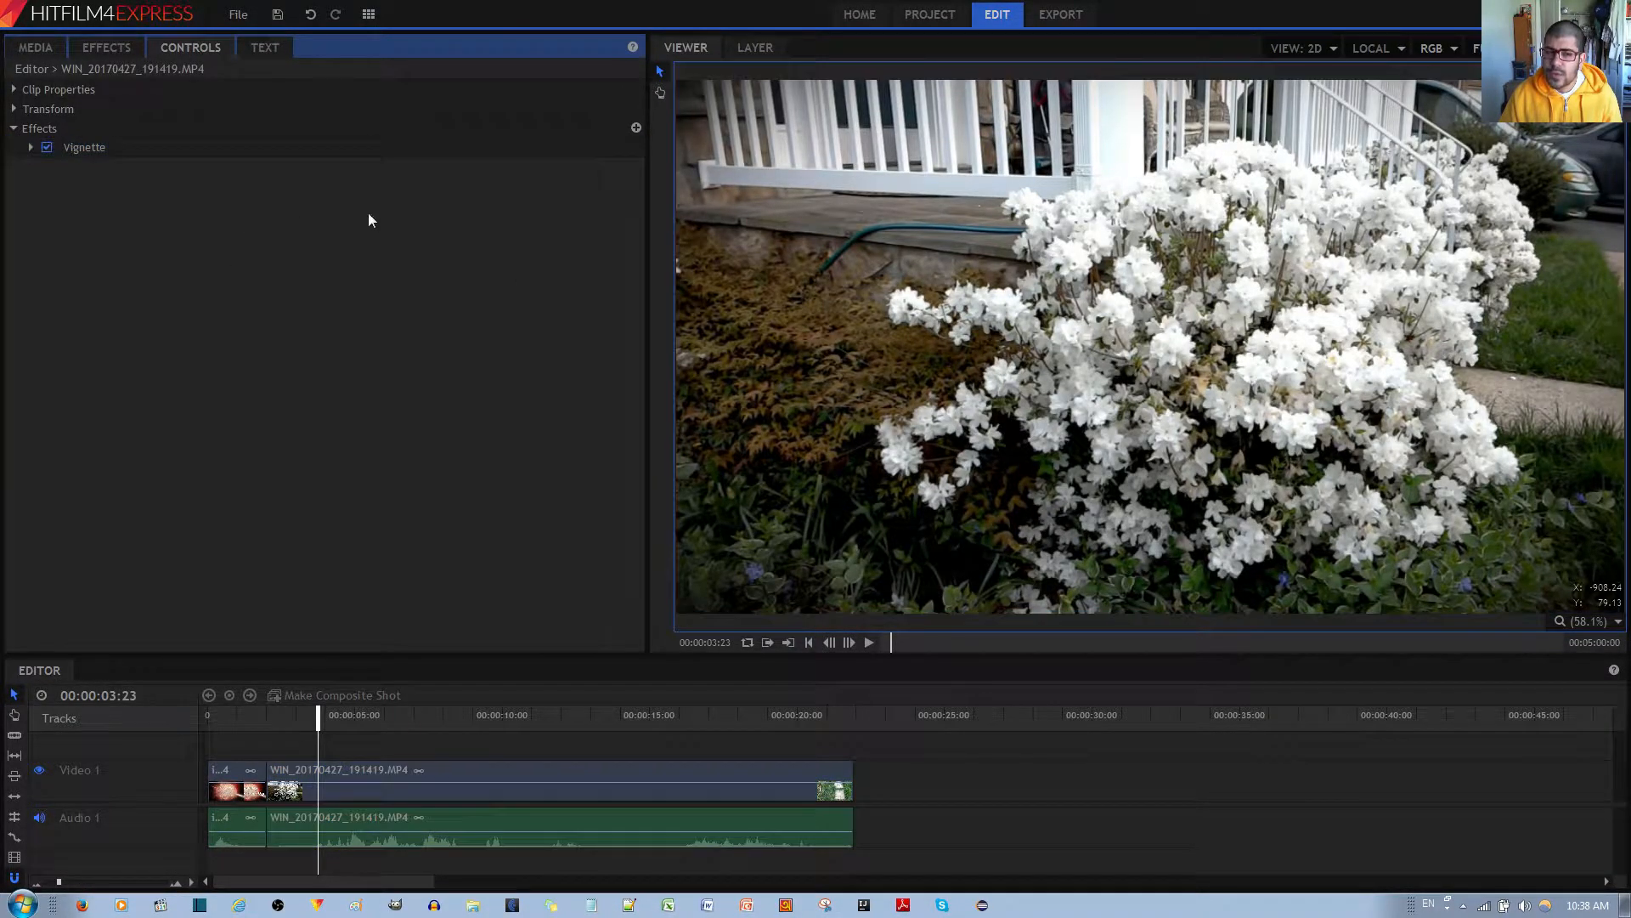
{"action": "left_click", "coordinate": [29, 147]}
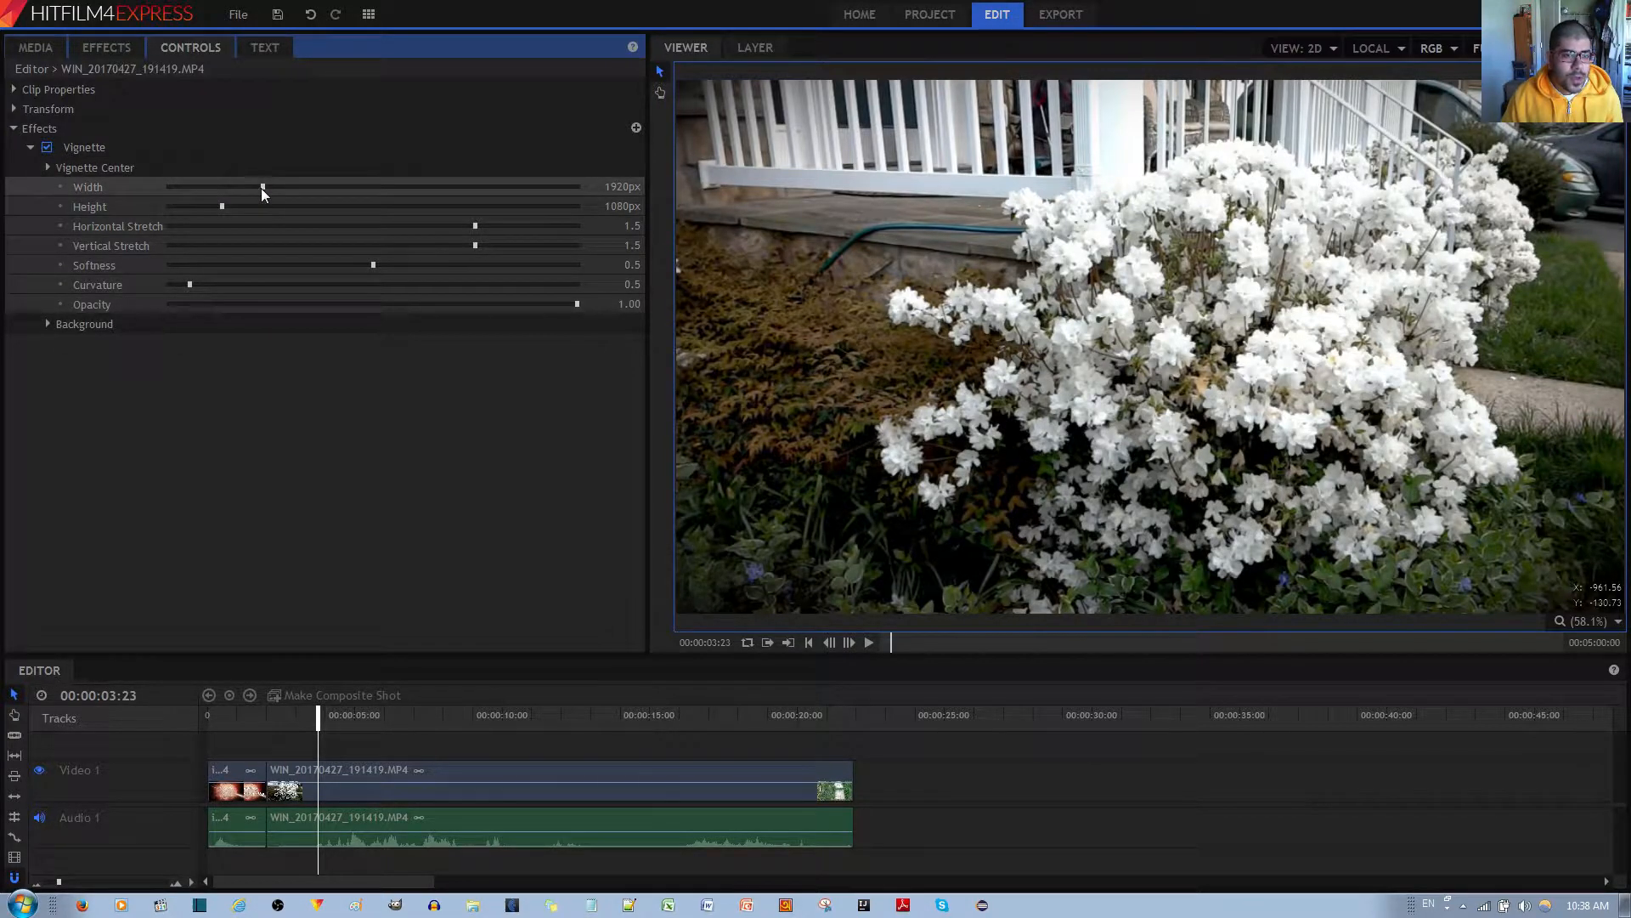
Try the vignette's Width at 1064px and 983px with Softness at 0 and 0.51, leave Softness at 0 and reset Width
{"action": "left_click_drag", "start_coordinate": [263, 189], "coordinate": [225, 195]}
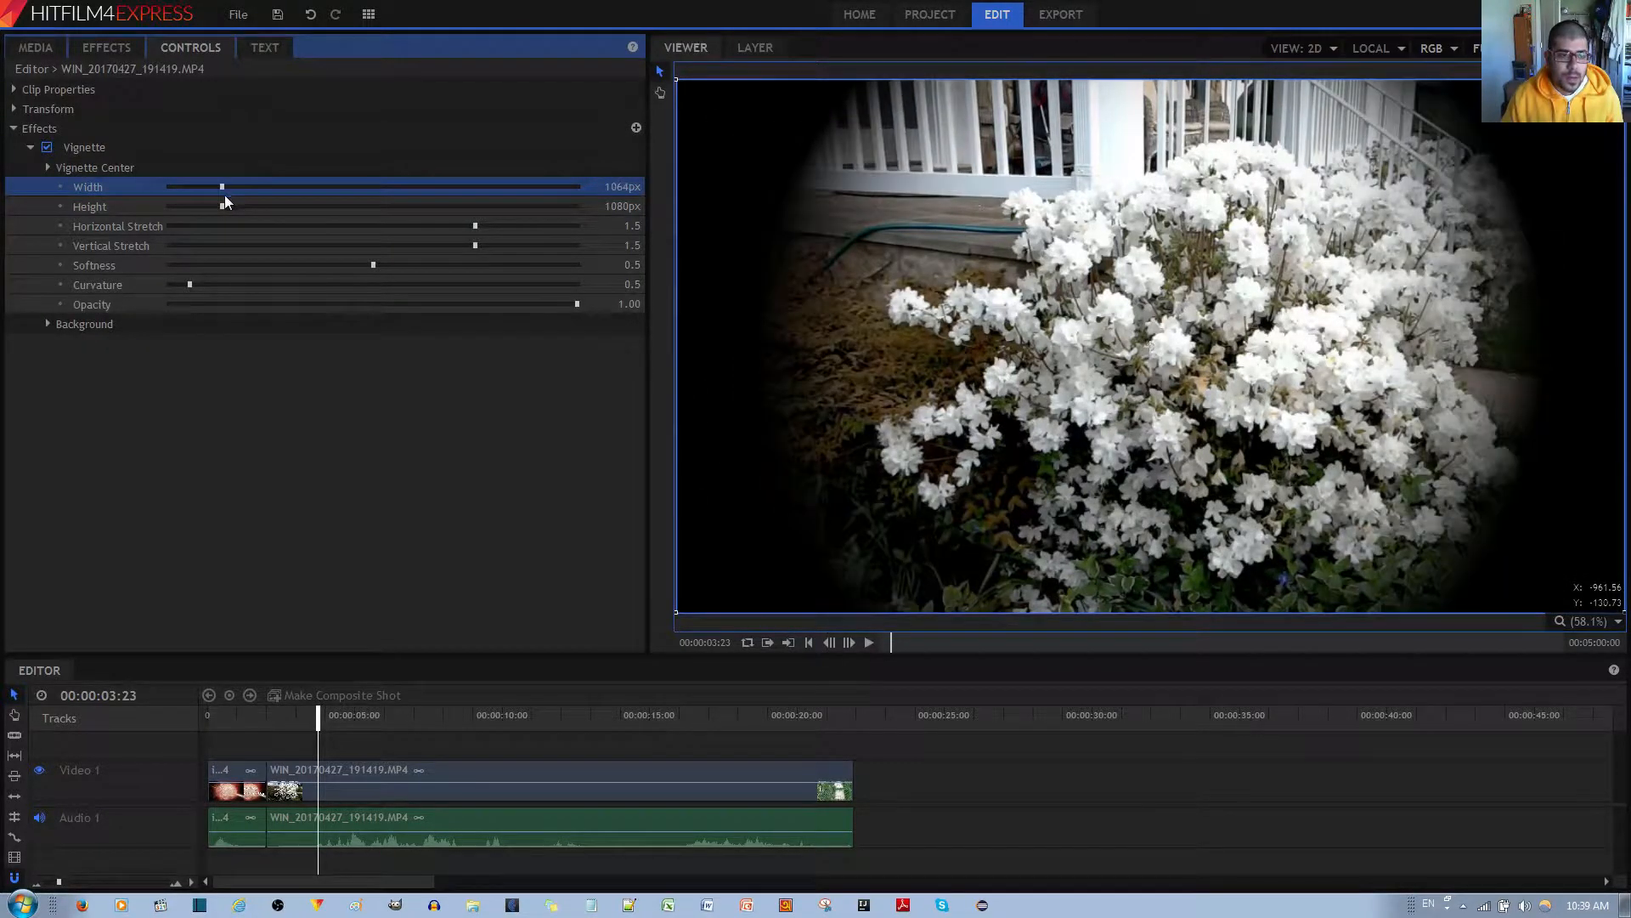
{"action": "left_click_drag", "start_coordinate": [374, 265], "coordinate": [144, 266]}
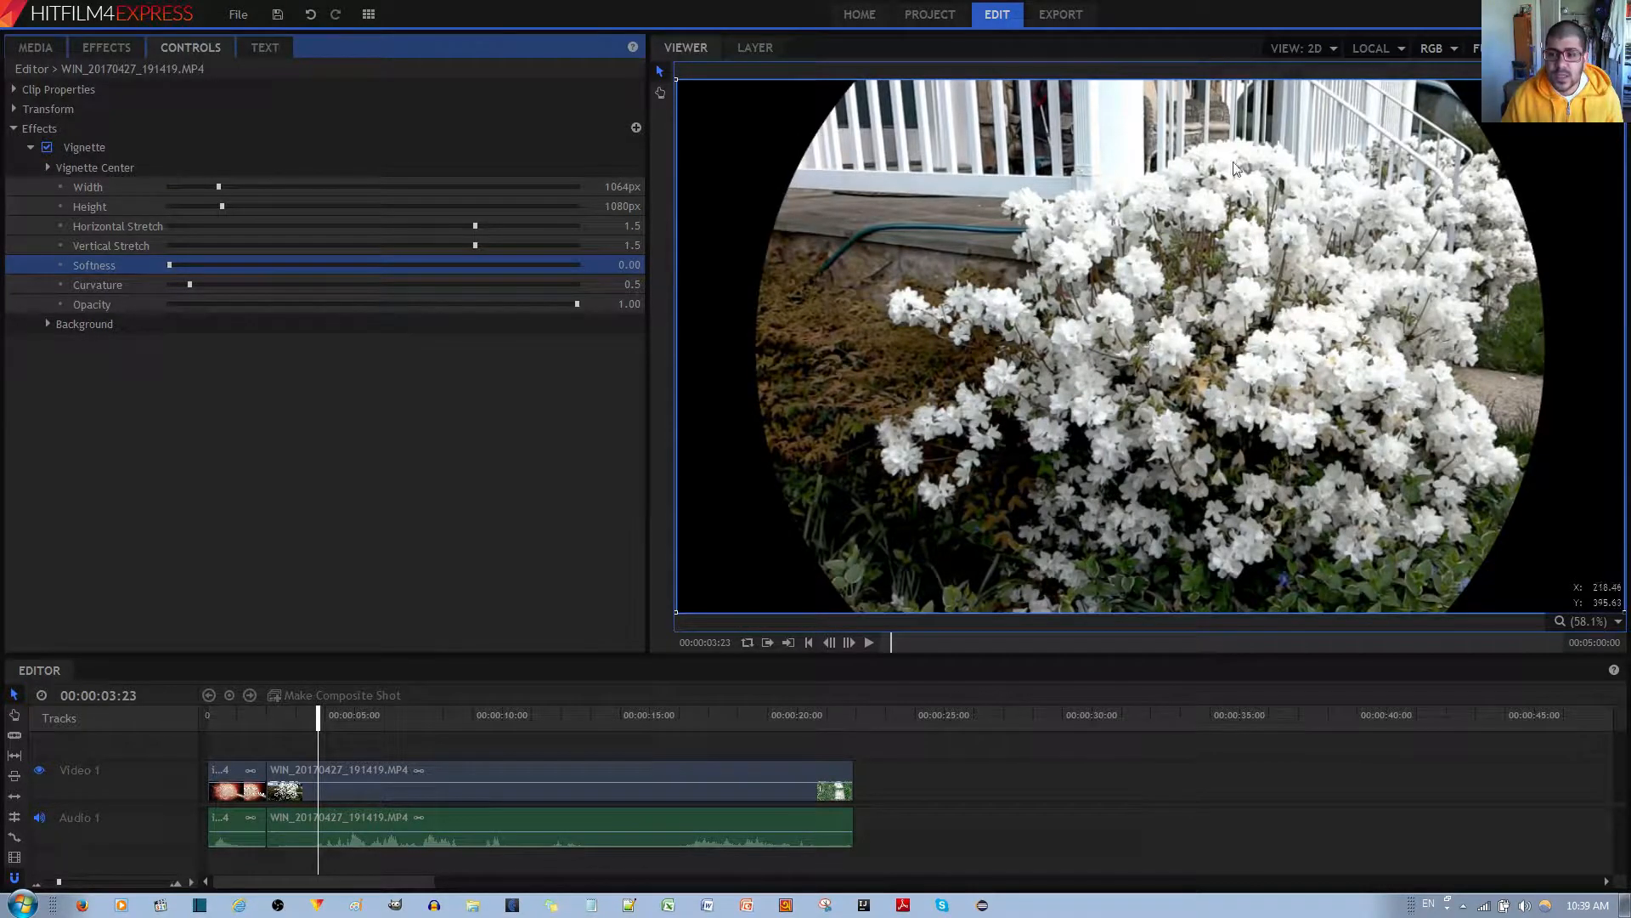
{"action": "left_click_drag", "start_coordinate": [170, 266], "coordinate": [380, 265]}
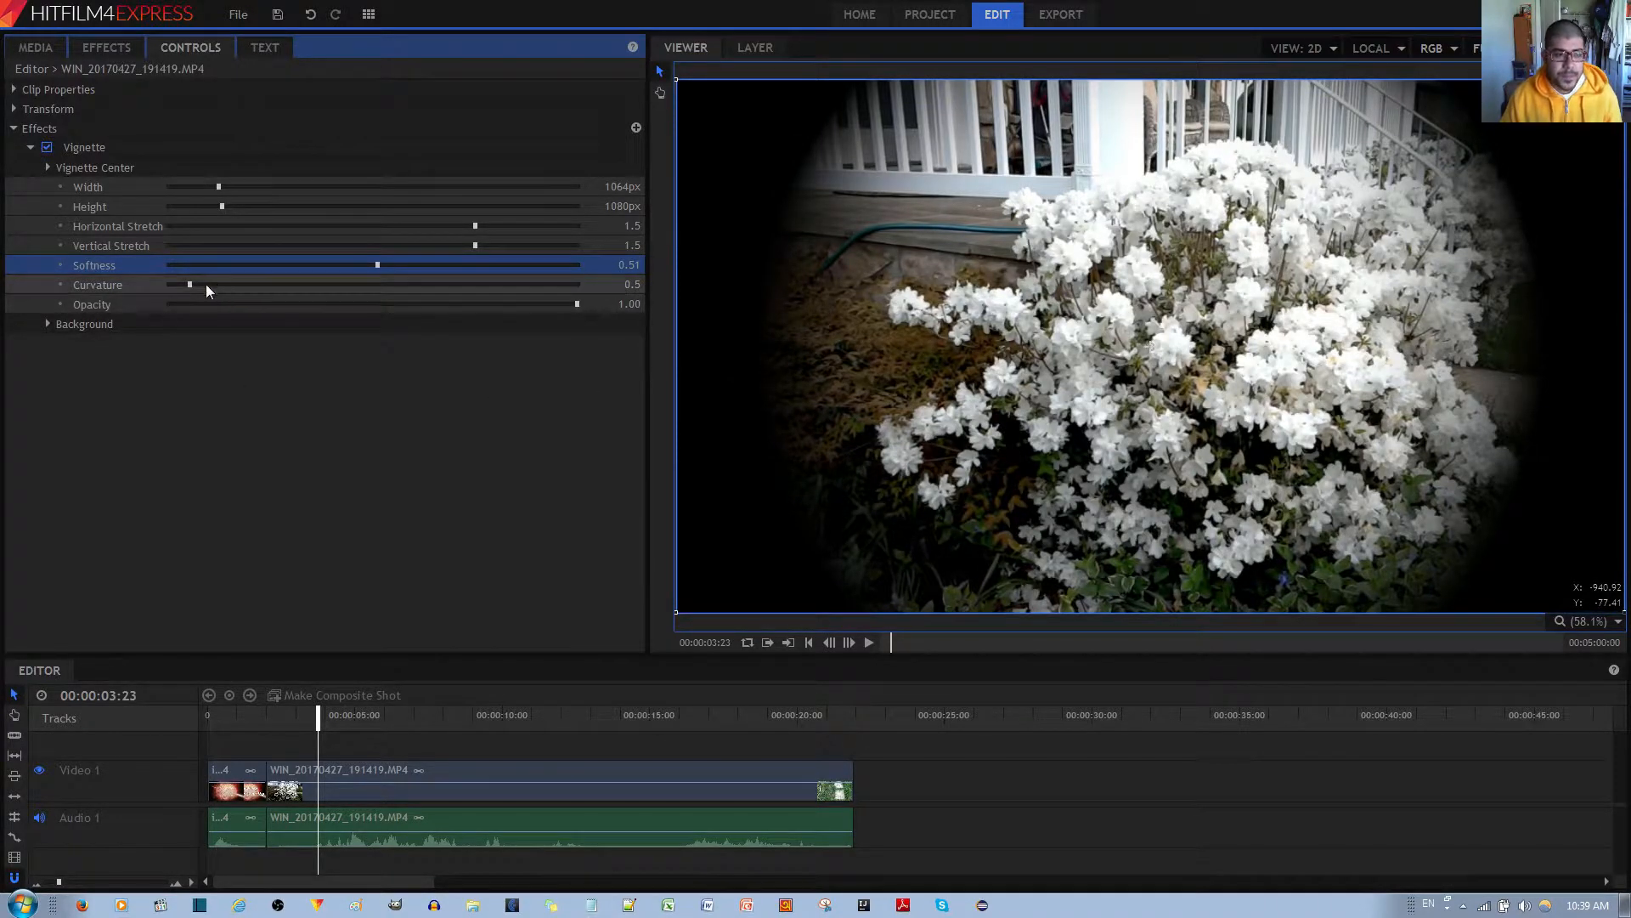
{"action": "left_click_drag", "start_coordinate": [375, 265], "coordinate": [166, 260]}
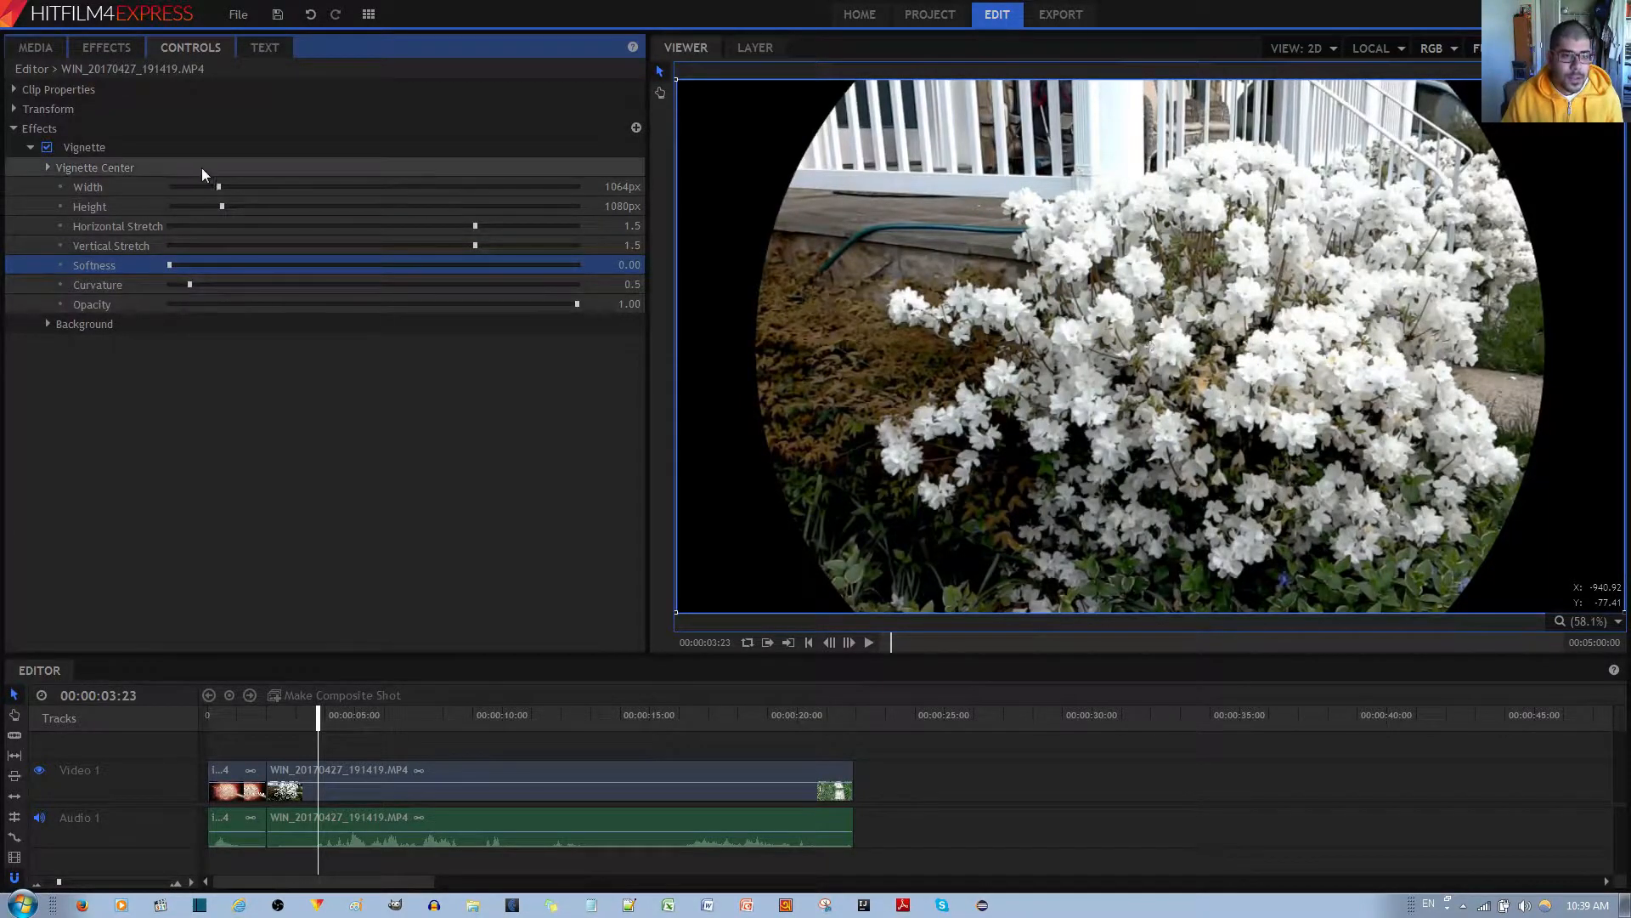
{"action": "mouse_move", "coordinate": [218, 186]}
{"action": "left_mouse_down"}
{"action": "mouse_move", "coordinate": [196, 186]}
{"action": "mouse_move", "coordinate": [246, 188]}
{"action": "mouse_move", "coordinate": [218, 187]}
{"action": "left_mouse_up"}
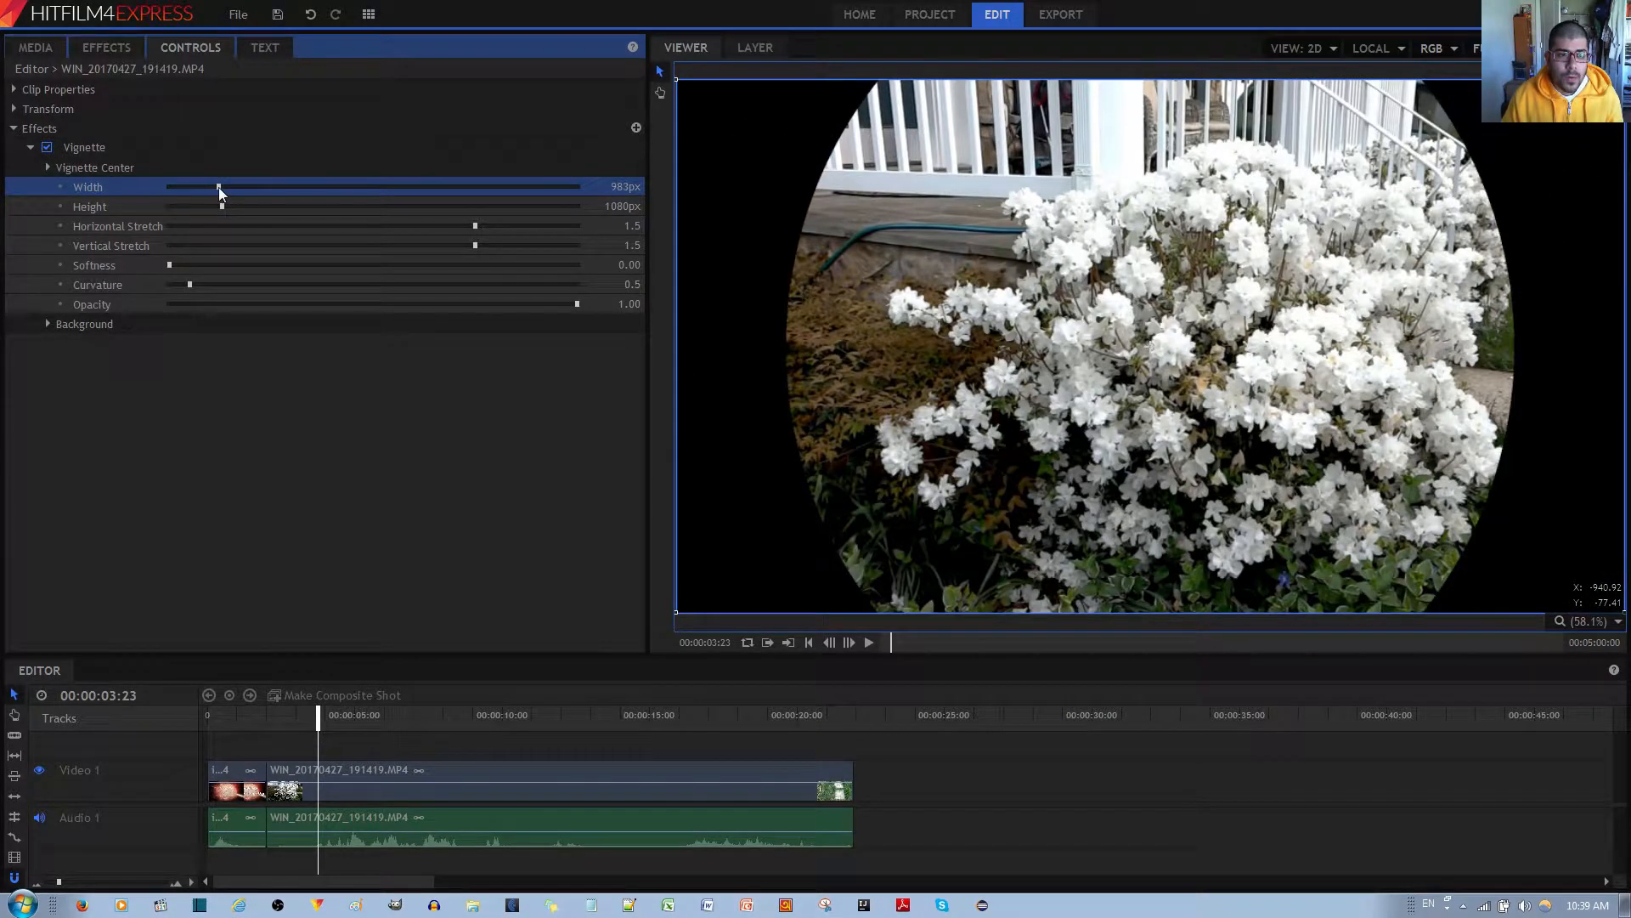
{"action": "right_click", "coordinate": [262, 187]}
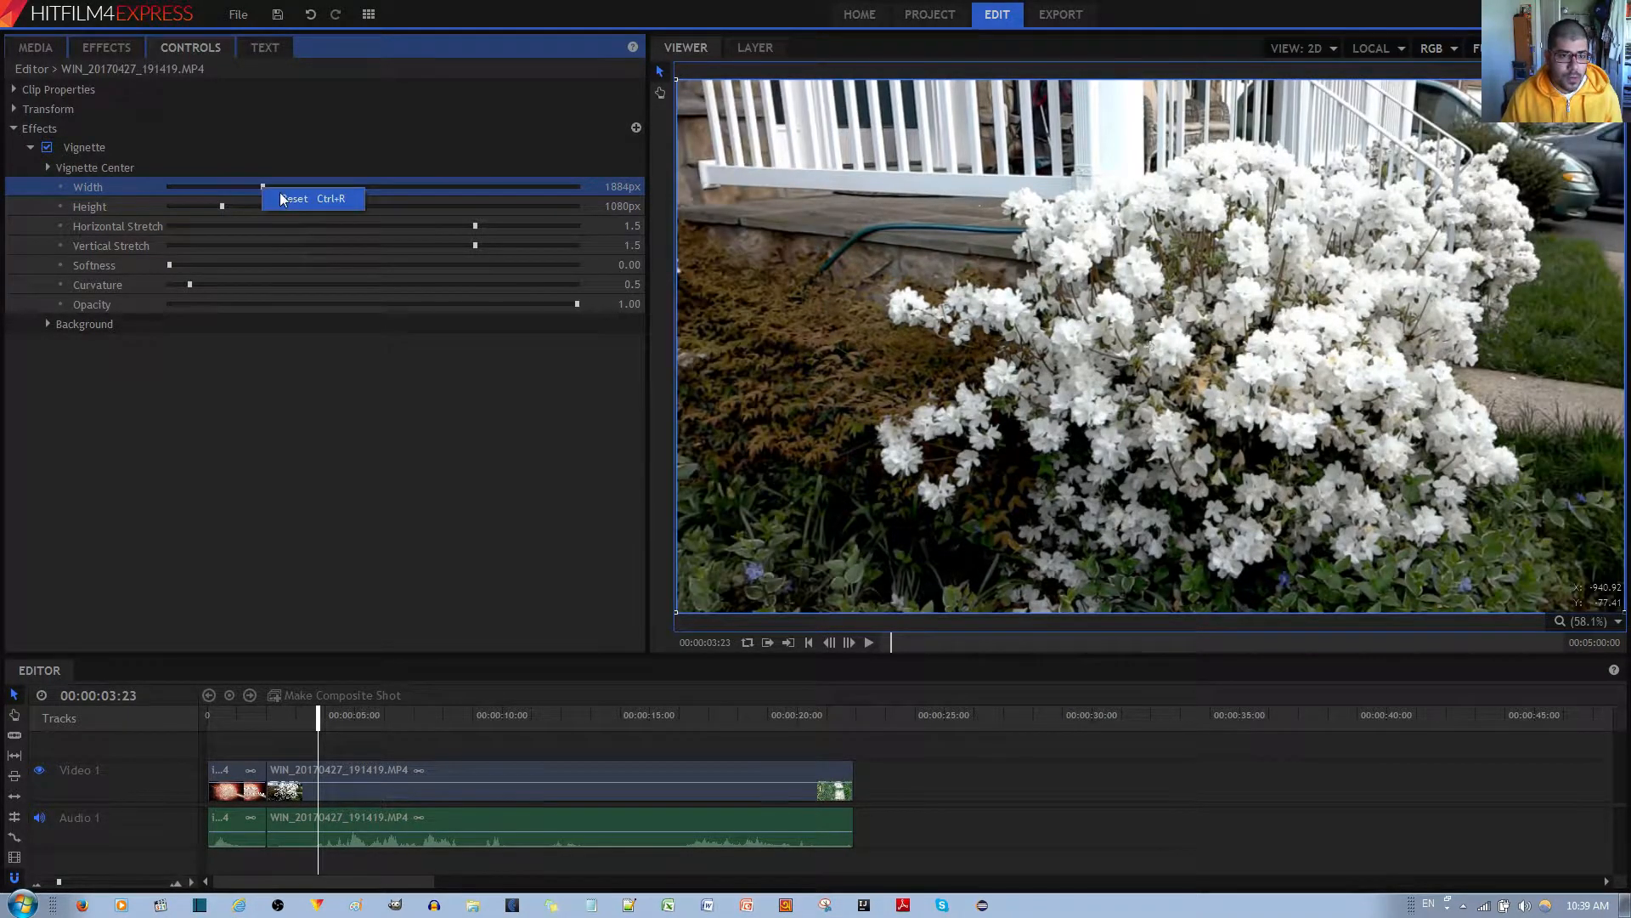
{"action": "left_click", "coordinate": [293, 199]}
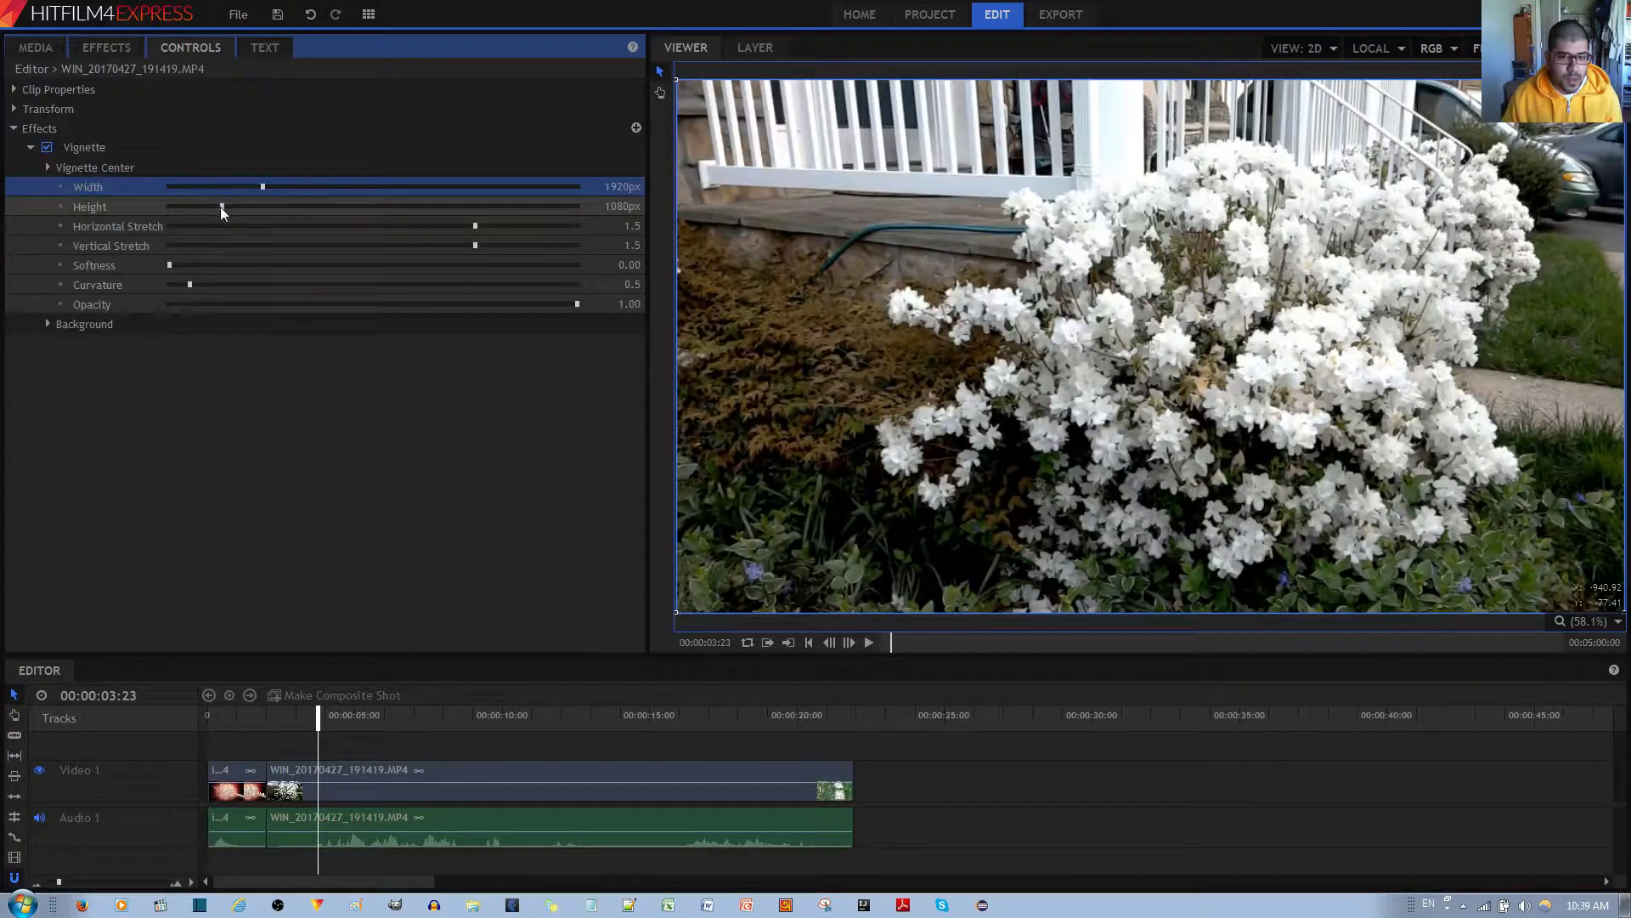
Try the vignette's Height at 573px and Softness at 0.71, and reset both values
{"action": "left_click_drag", "start_coordinate": [221, 206], "coordinate": [199, 206]}
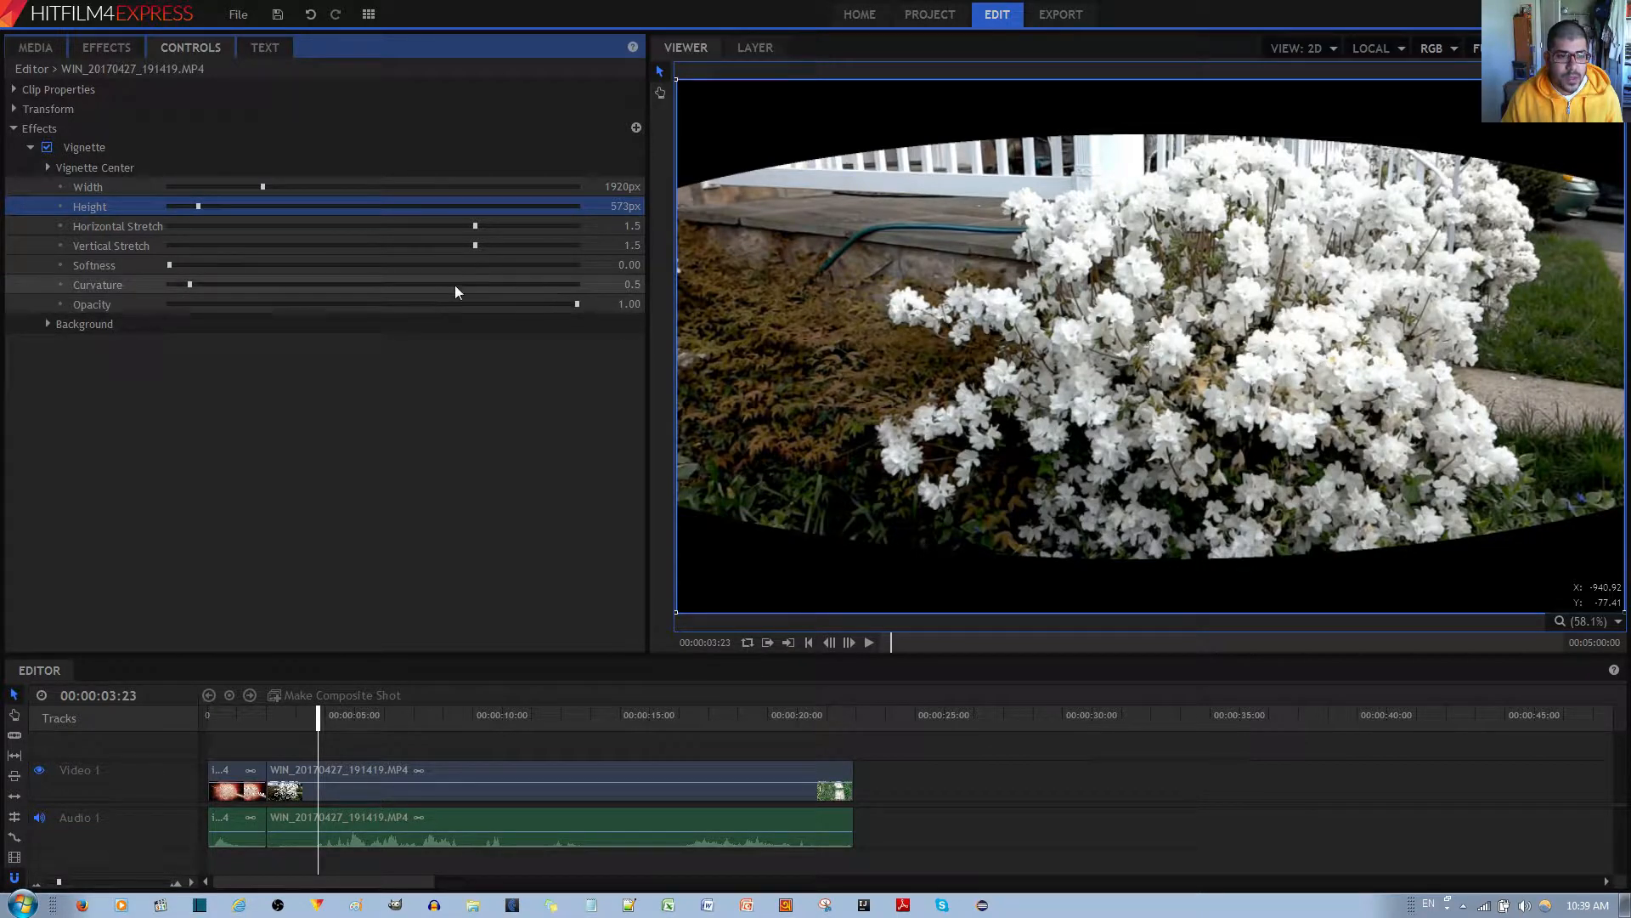
{"action": "left_click_drag", "start_coordinate": [170, 266], "coordinate": [561, 286]}
{"action": "right_click", "coordinate": [461, 264]}
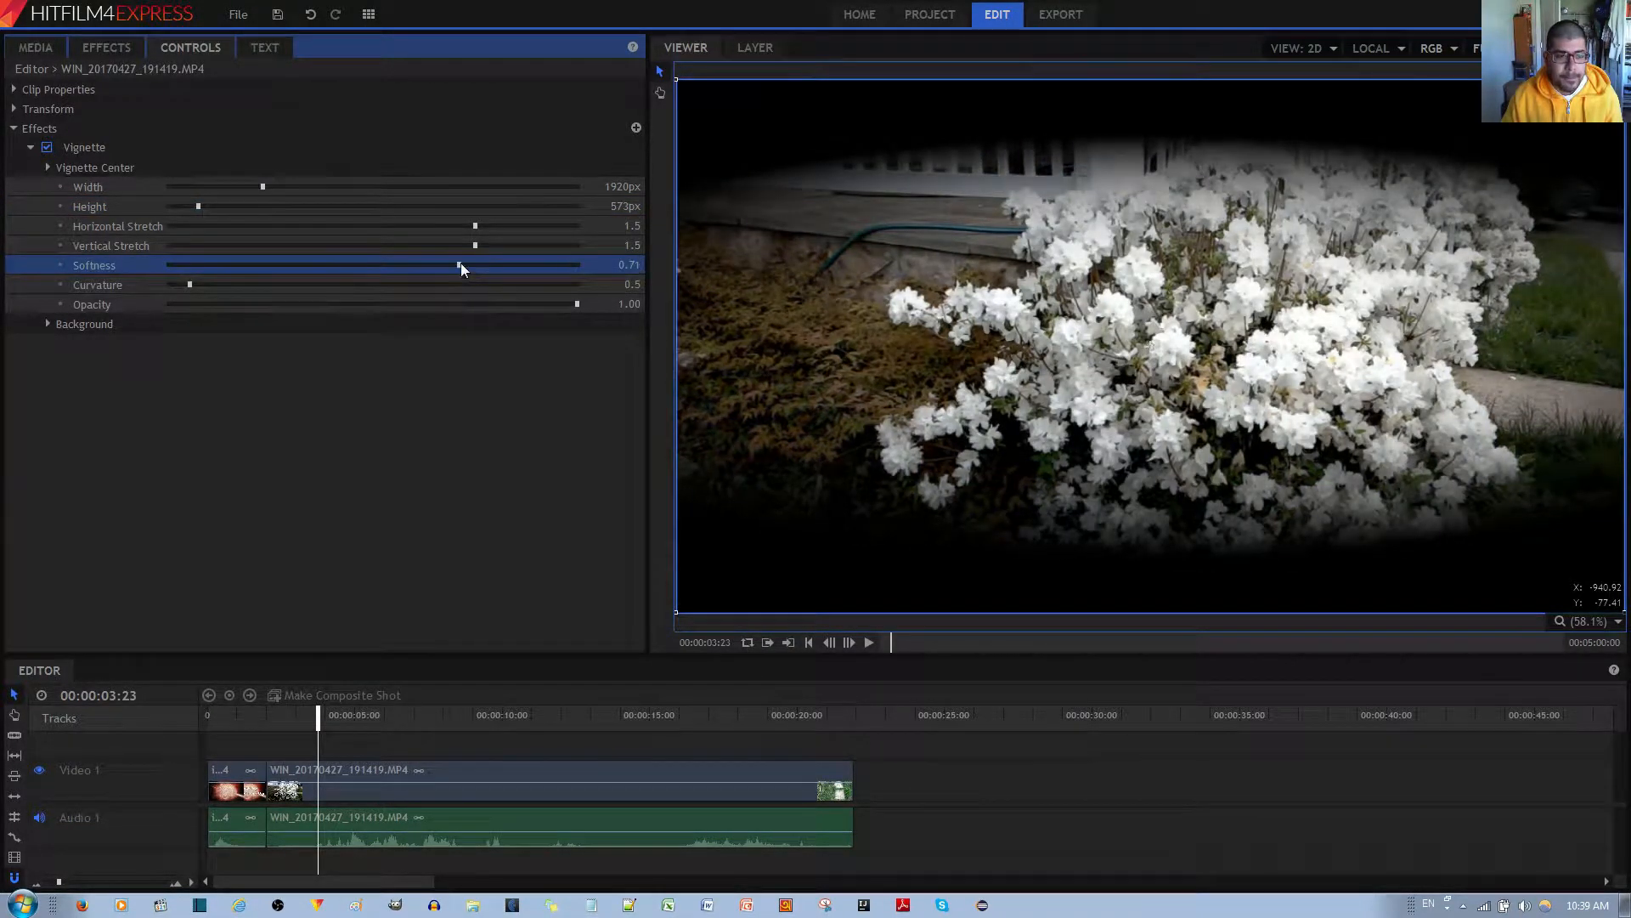
{"action": "left_click", "coordinate": [482, 275]}
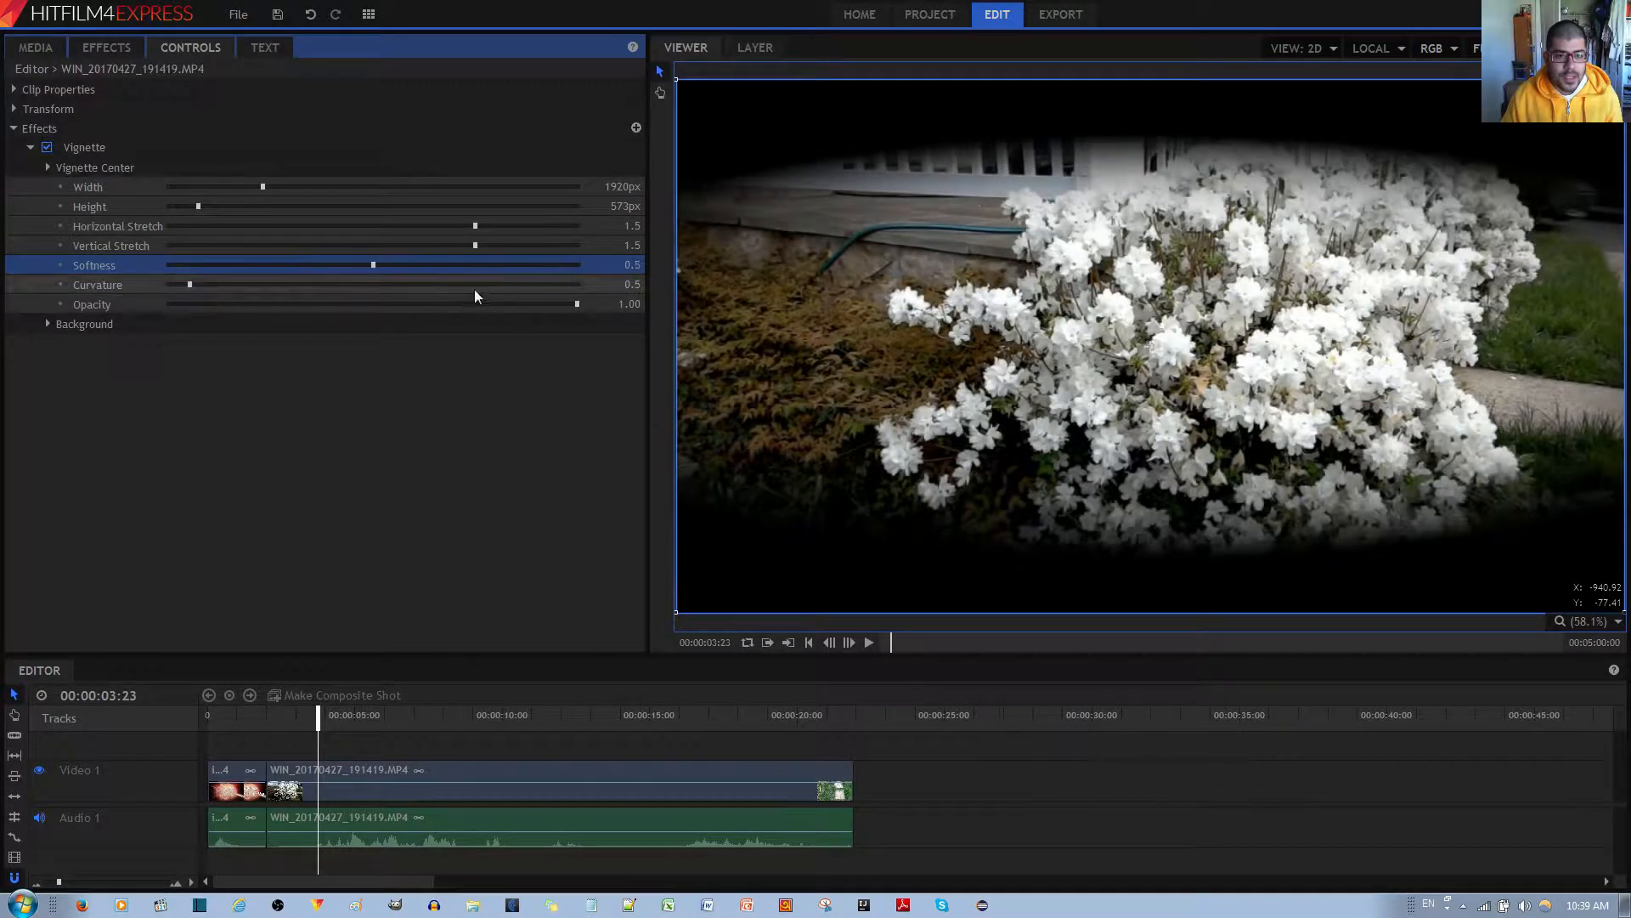
{"action": "right_click", "coordinate": [237, 207]}
{"action": "left_click", "coordinate": [265, 218]}
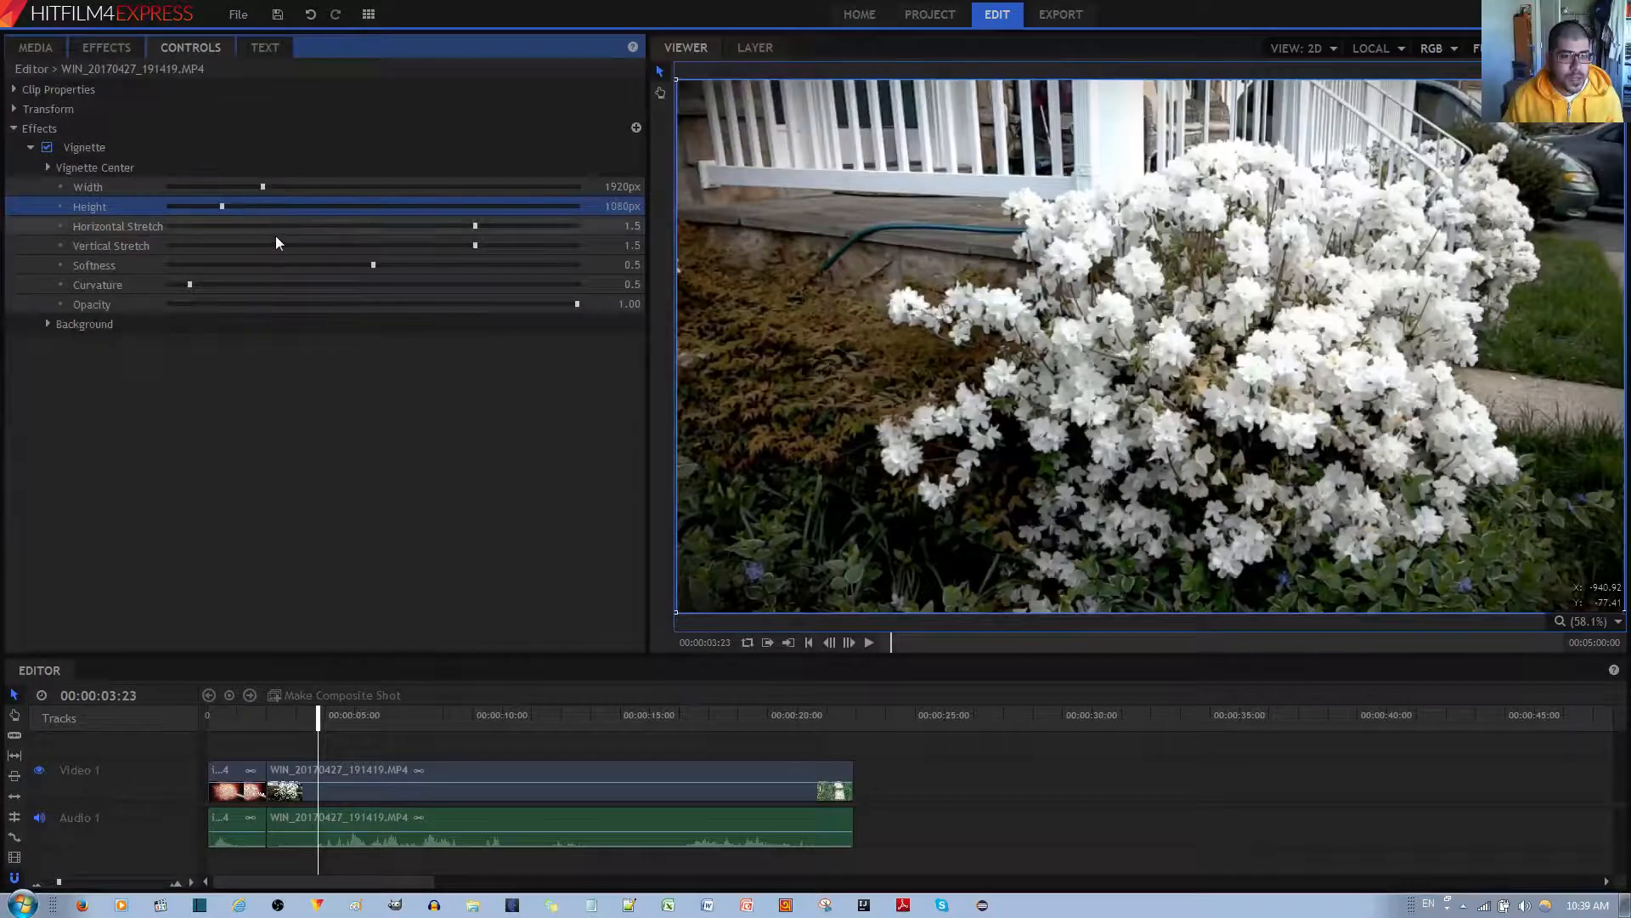
Try the vignette's Horizontal Stretch at 1.78 and 1.18 and Vertical Stretch at 1.58, and reset both
{"action": "mouse_move", "coordinate": [476, 226]}
{"action": "left_mouse_down"}
{"action": "mouse_move", "coordinate": [236, 224]}
{"action": "mouse_move", "coordinate": [536, 243]}
{"action": "mouse_move", "coordinate": [221, 243]}
{"action": "mouse_move", "coordinate": [491, 247]}
{"action": "left_mouse_up"}
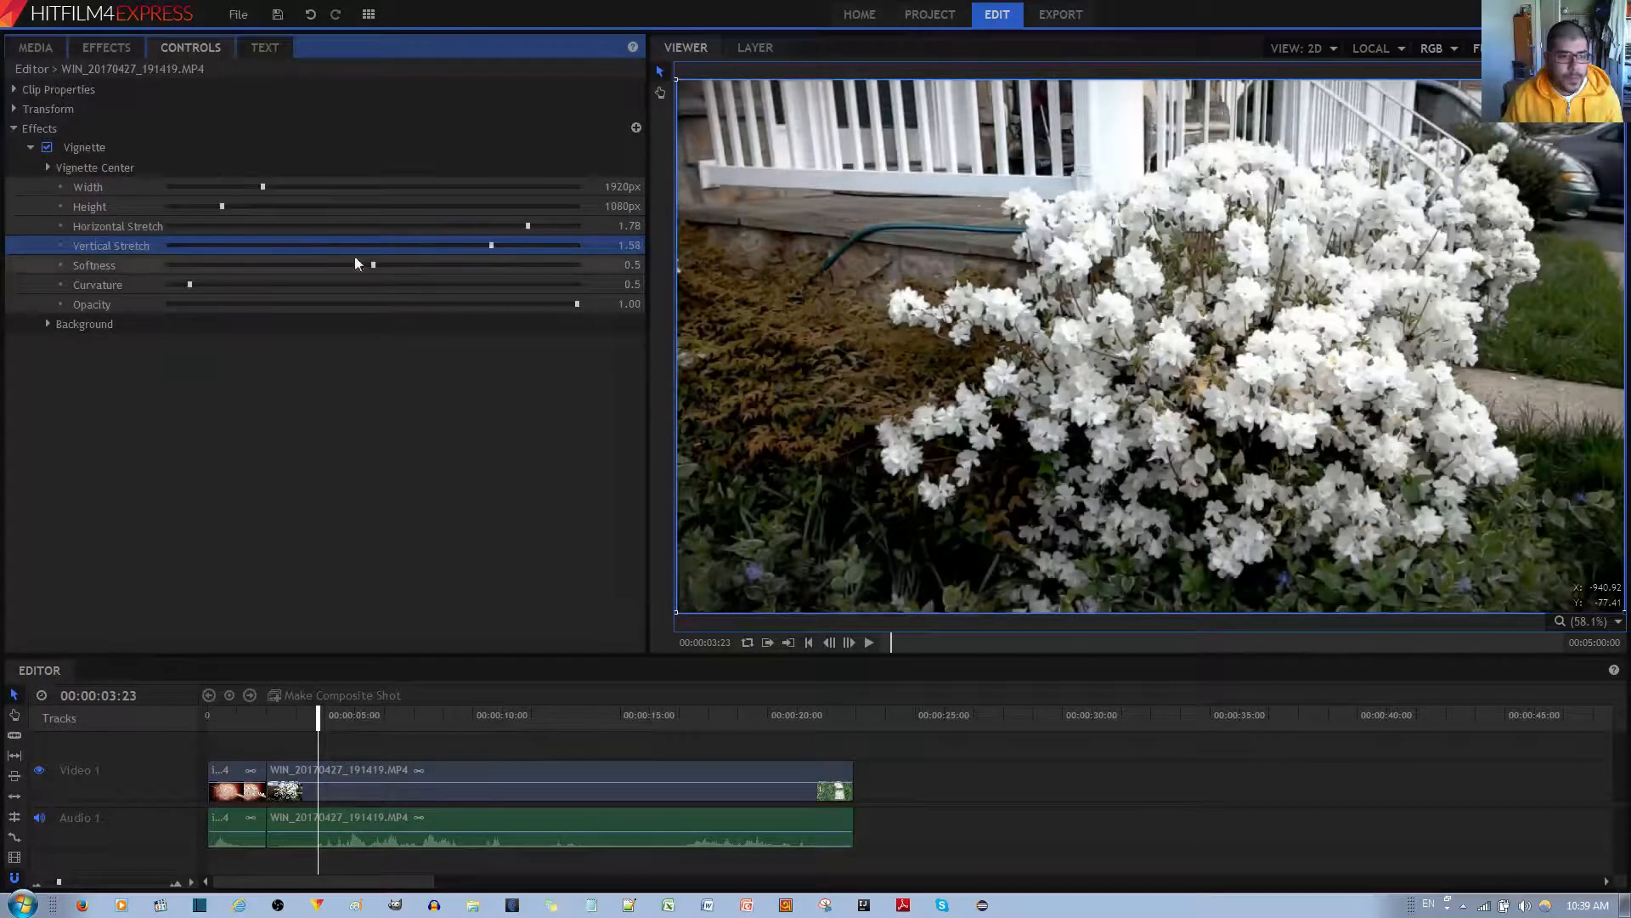
{"action": "right_click", "coordinate": [411, 227]}
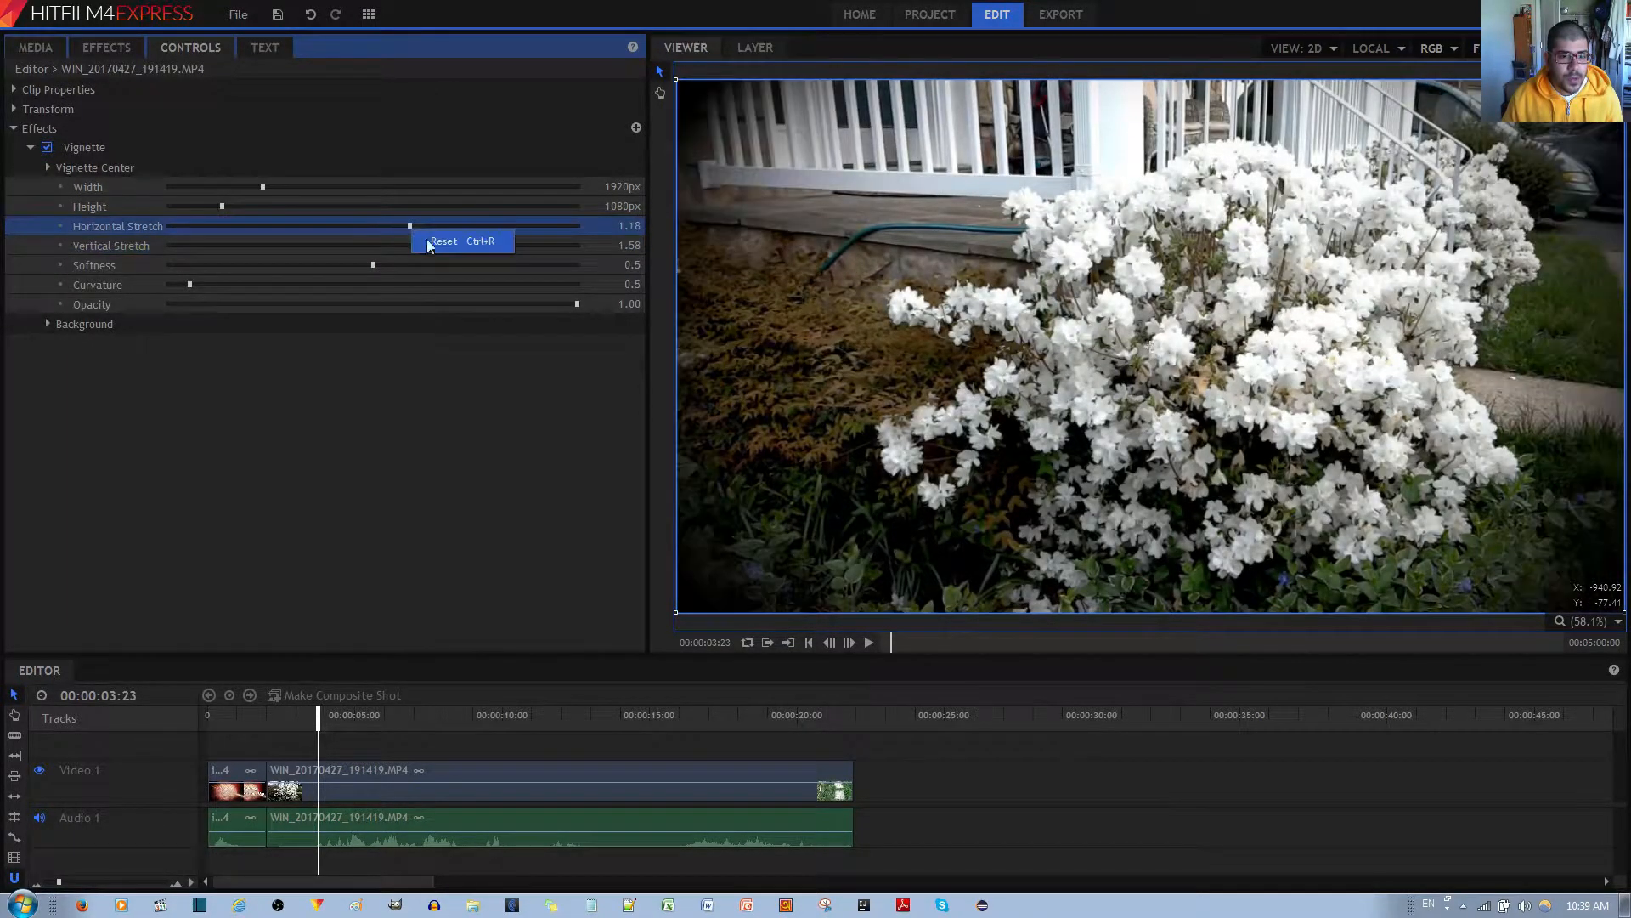
{"action": "left_click", "coordinate": [426, 242]}
{"action": "right_click", "coordinate": [424, 244]}
{"action": "left_click", "coordinate": [437, 255]}
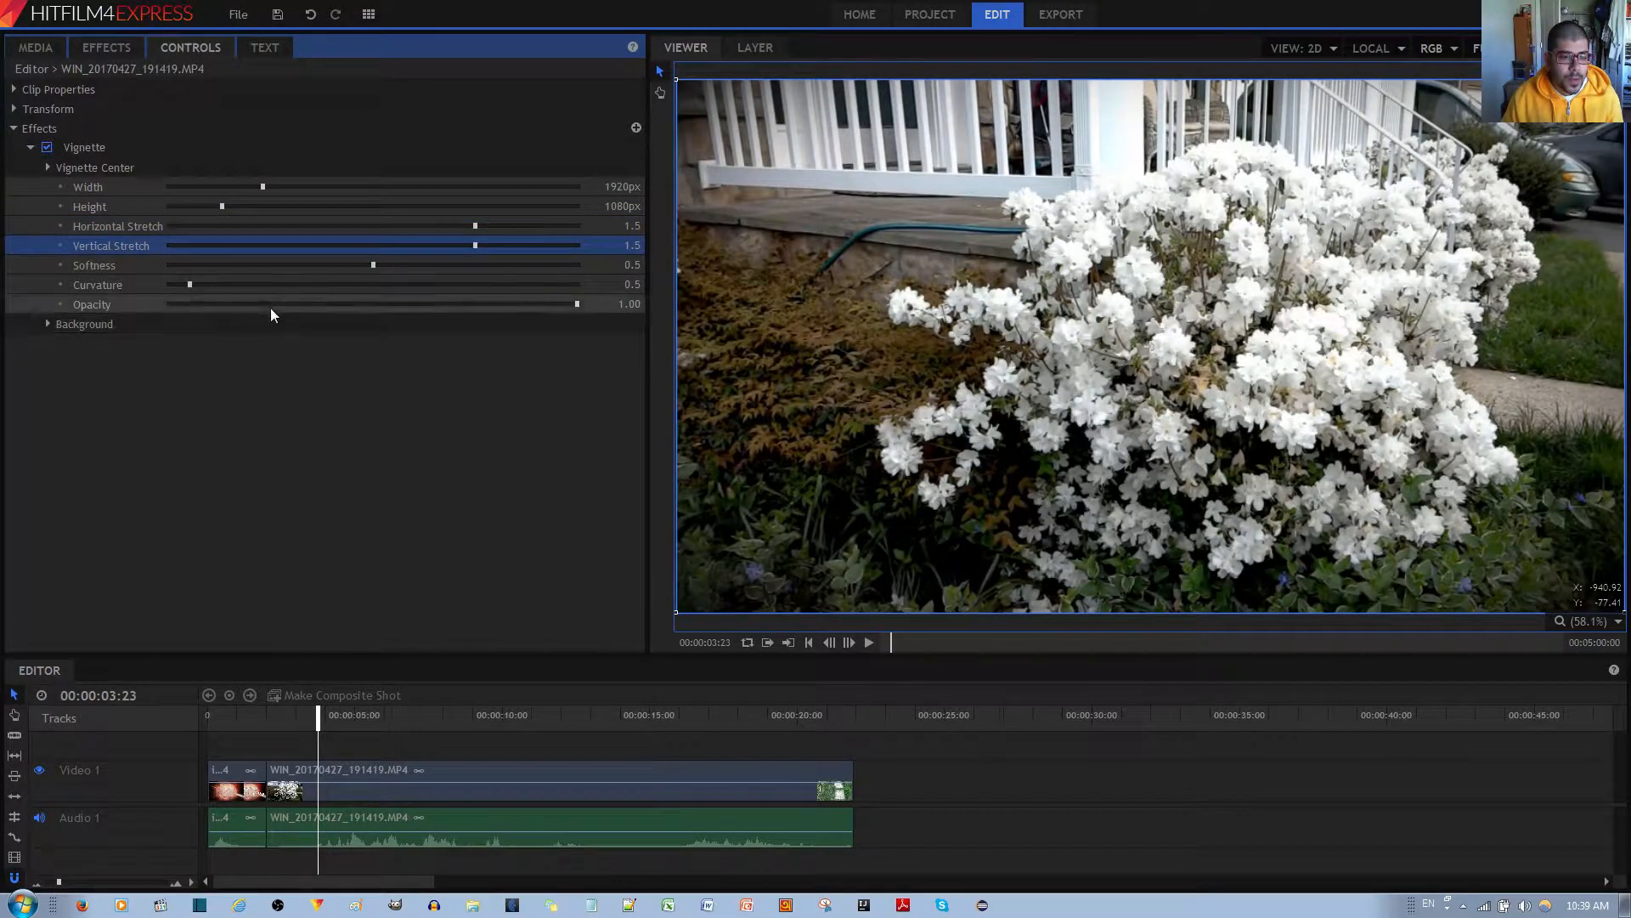
Try the vignette's Curvature at 2.8 and 1.5 and its Softness at 0.37
{"action": "mouse_move", "coordinate": [190, 286]}
{"action": "left_mouse_down"}
{"action": "mouse_move", "coordinate": [602, 308]}
{"action": "mouse_move", "coordinate": [184, 296]}
{"action": "left_mouse_up"}
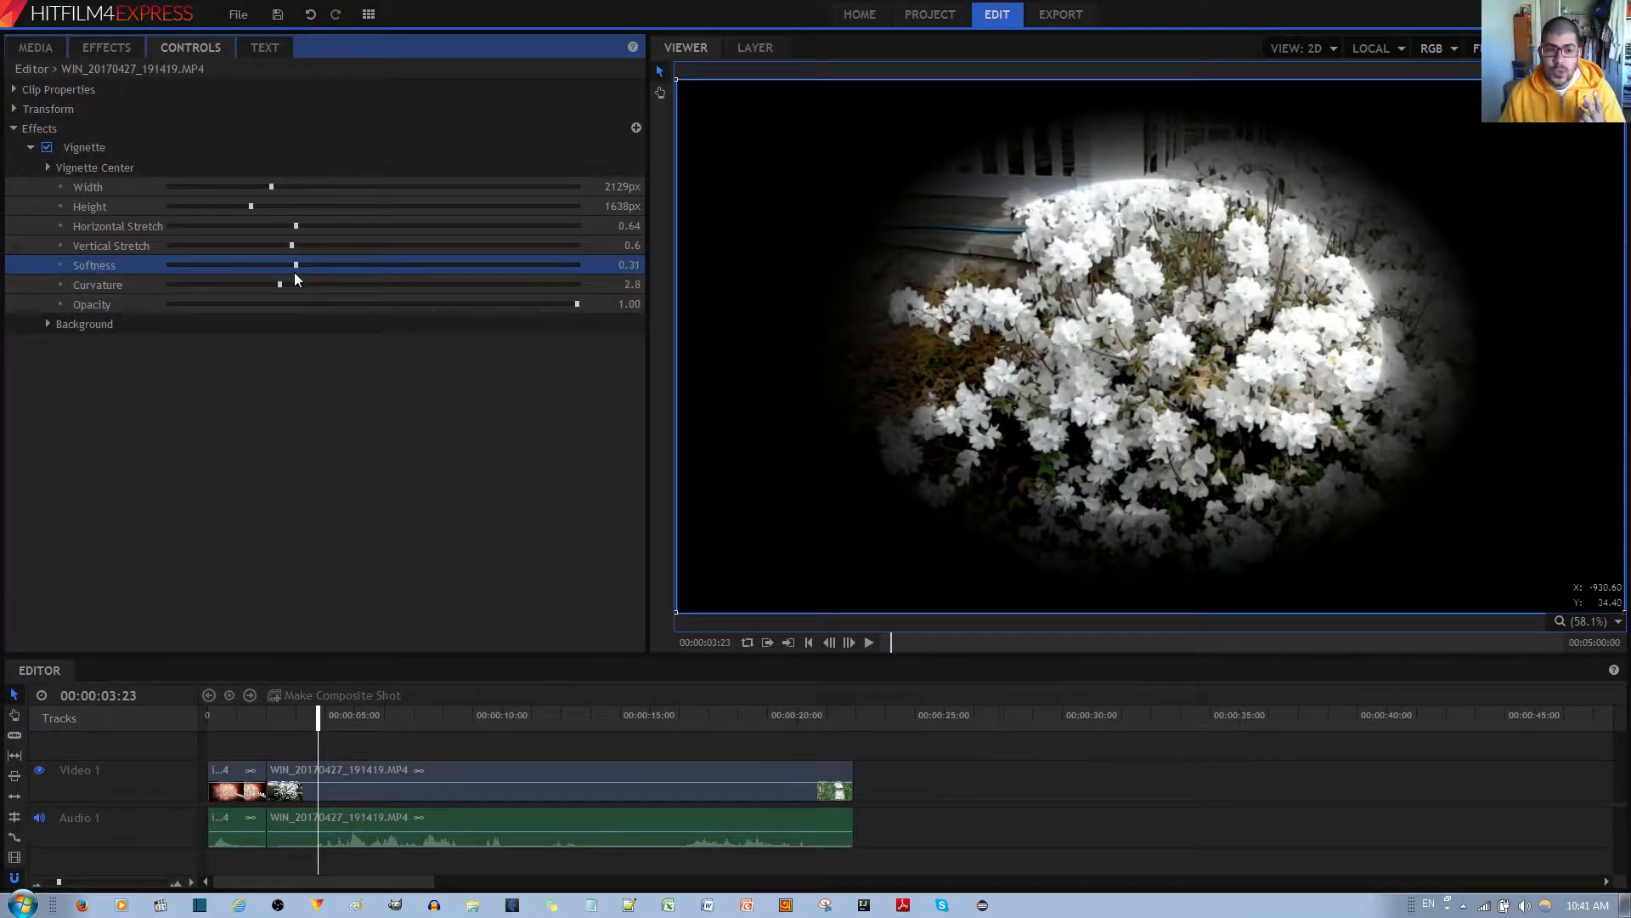
{"action": "left_click", "coordinate": [296, 265]}
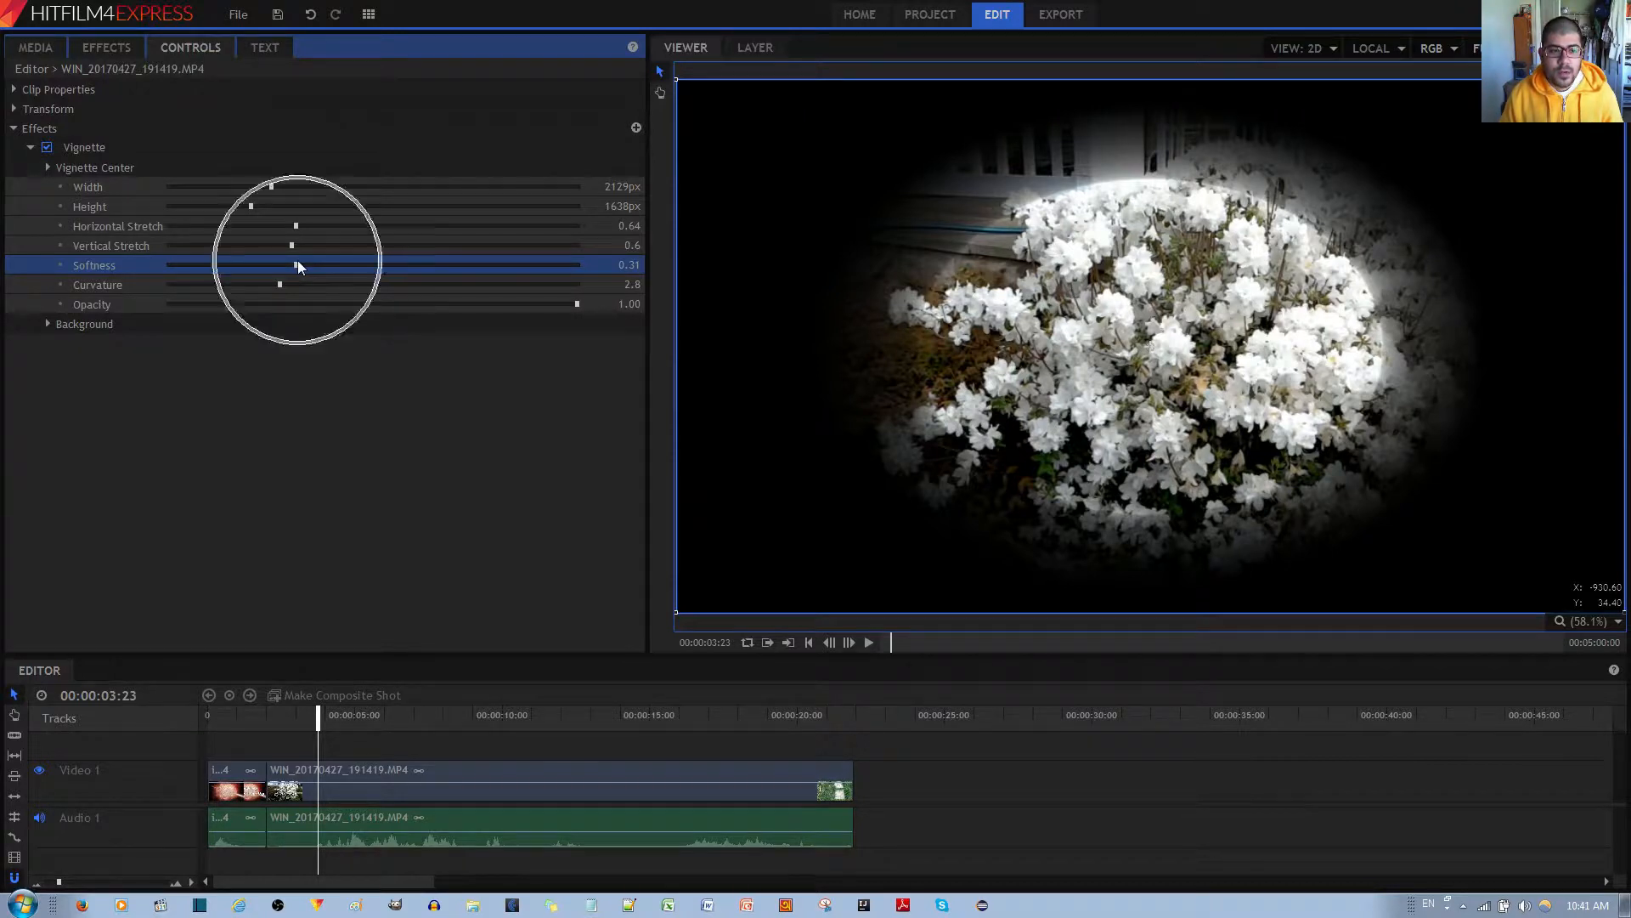
{"action": "left_click", "coordinate": [281, 284]}
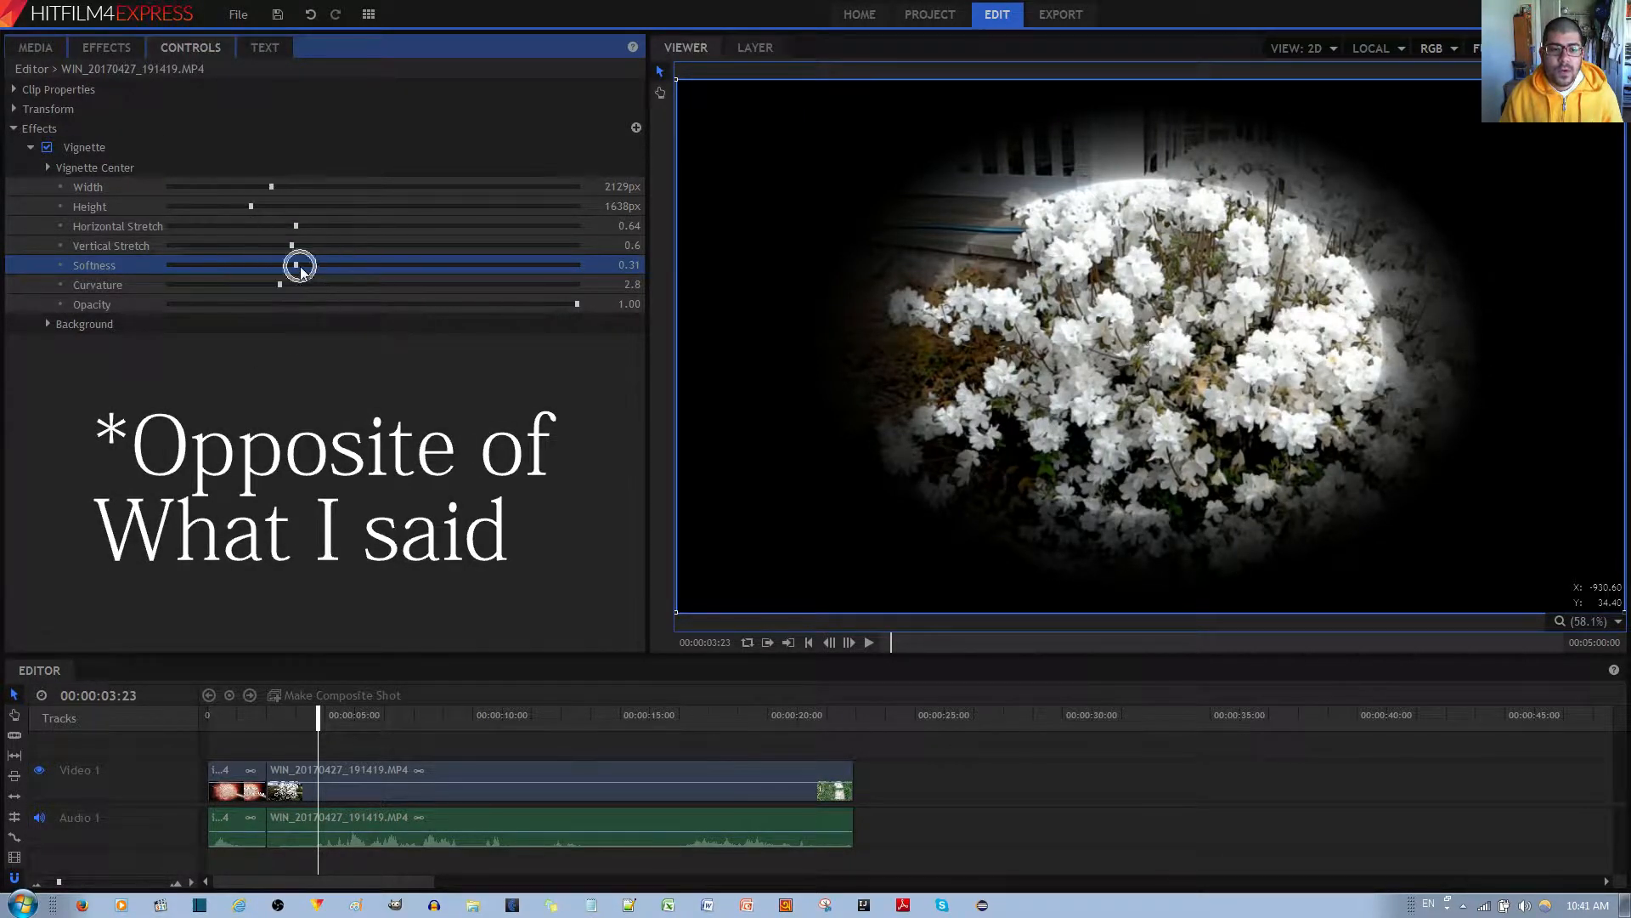
{"action": "mouse_move", "coordinate": [299, 263]}
{"action": "left_mouse_down"}
{"action": "mouse_move", "coordinate": [138, 277]}
{"action": "mouse_move", "coordinate": [425, 263]}
{"action": "mouse_move", "coordinate": [303, 272]}
{"action": "mouse_move", "coordinate": [325, 273]}
{"action": "left_mouse_up"}
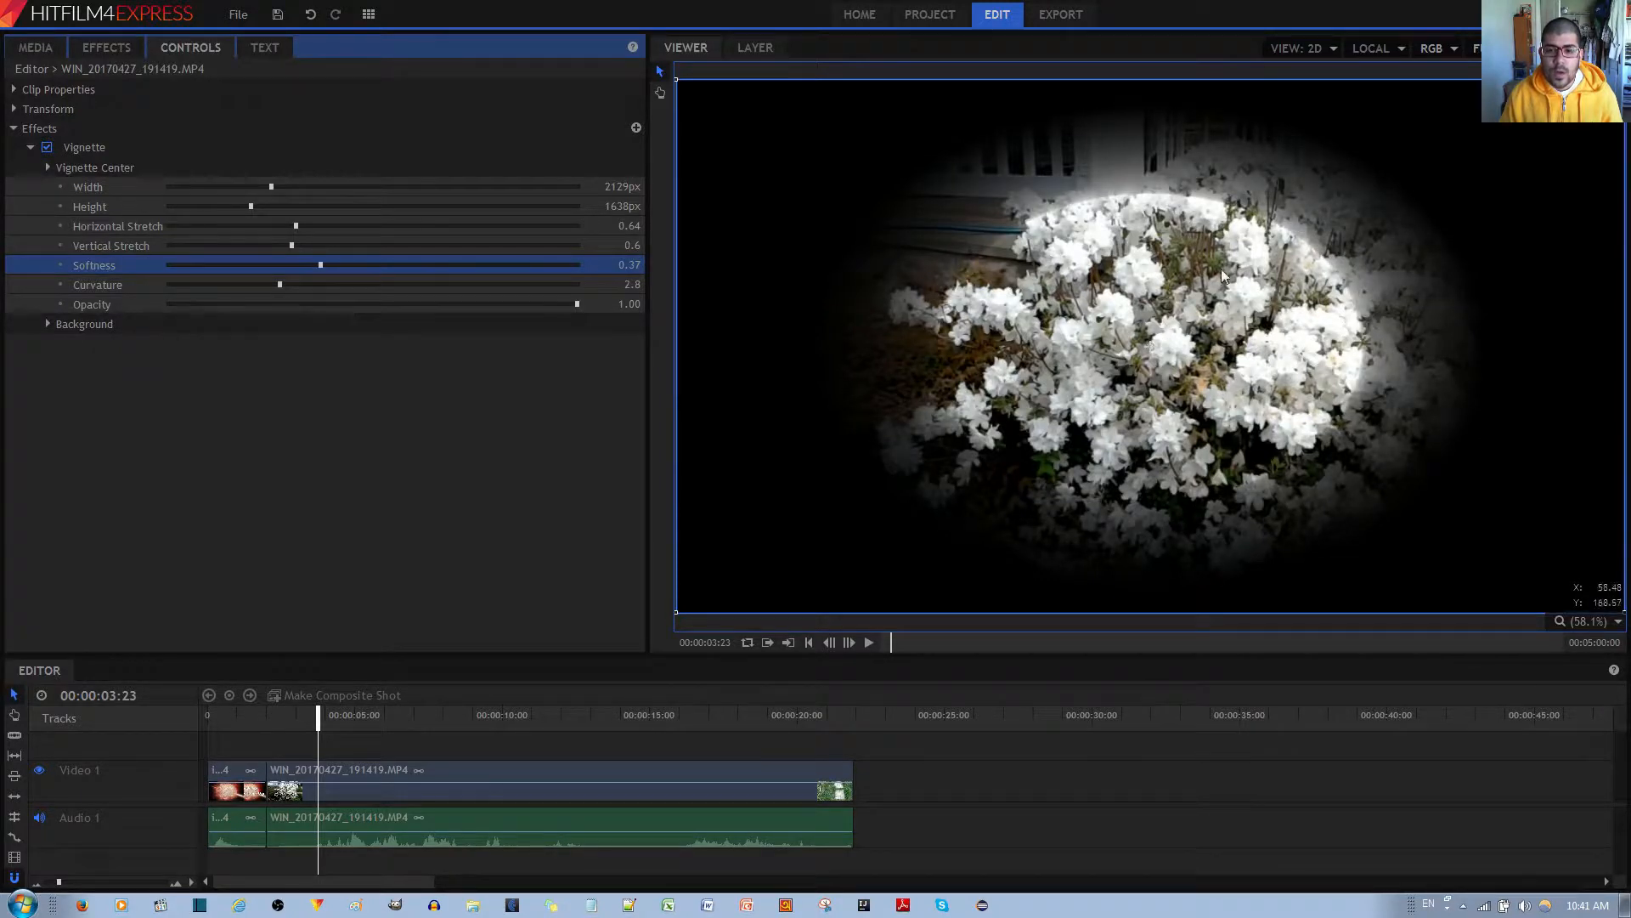
{"action": "left_click_drag", "start_coordinate": [277, 290], "coordinate": [226, 298]}
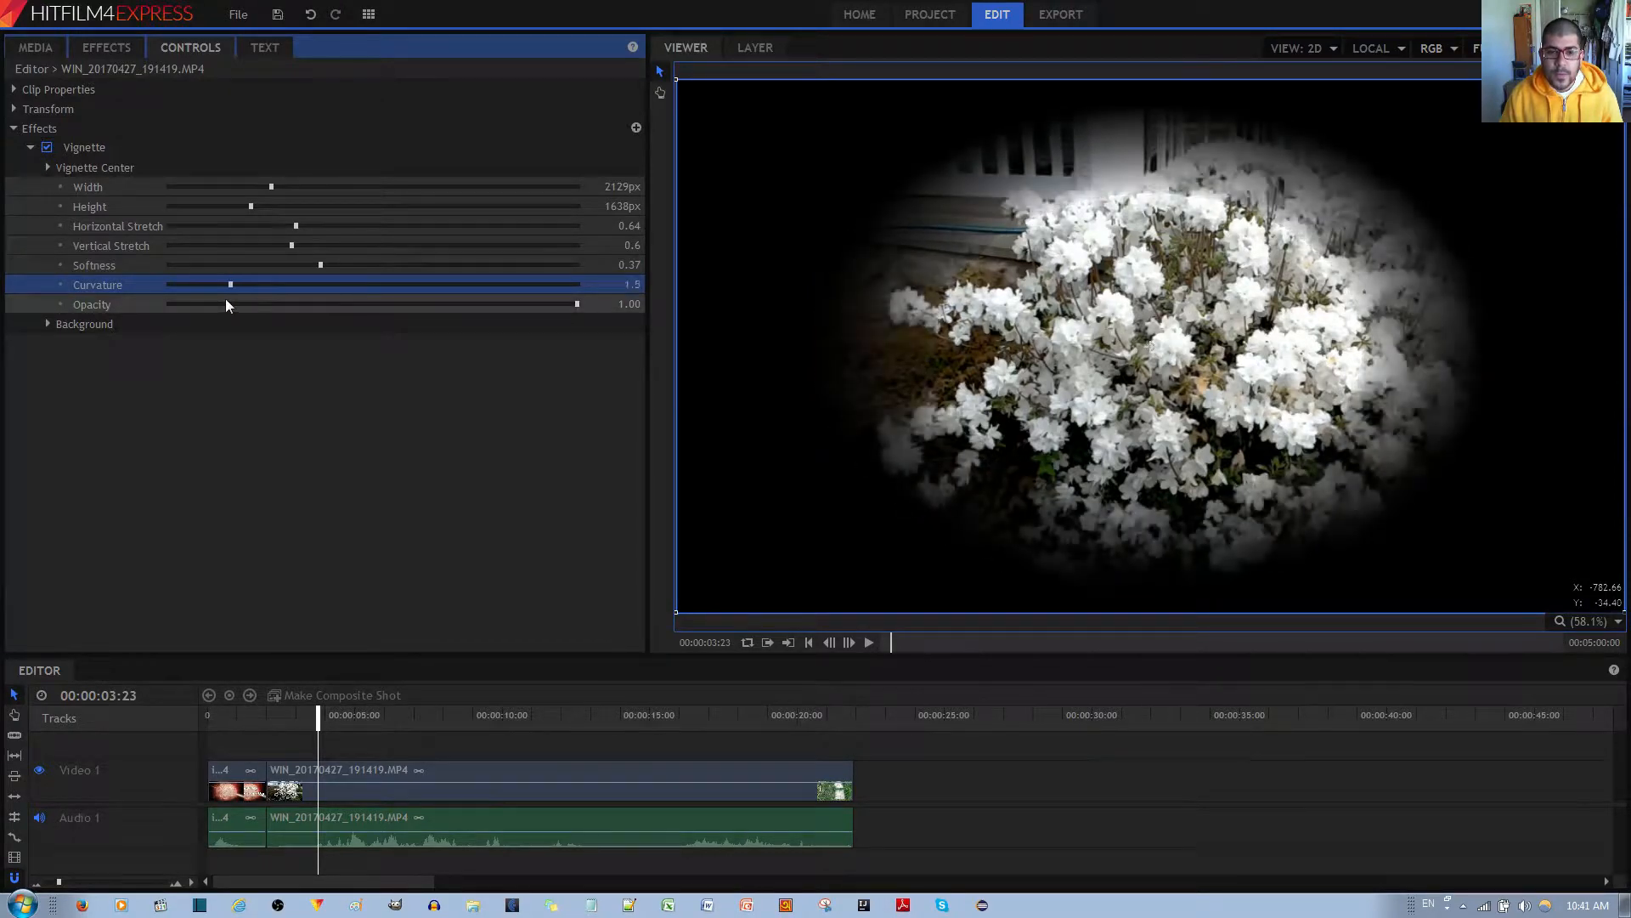
Reset the vignette's Softness, Curvature, Vertical Stretch, Horizontal Stretch, Height and Width to their defaults
{"action": "mouse_move", "coordinate": [331, 270]}
{"action": "left_mouse_down"}
{"action": "mouse_move", "coordinate": [354, 275]}
{"action": "mouse_move", "coordinate": [337, 247]}
{"action": "left_mouse_up"}
{"action": "right_click", "coordinate": [329, 287]}
{"action": "left_click", "coordinate": [365, 302]}
{"action": "right_click", "coordinate": [338, 250]}
{"action": "left_click", "coordinate": [369, 261]}
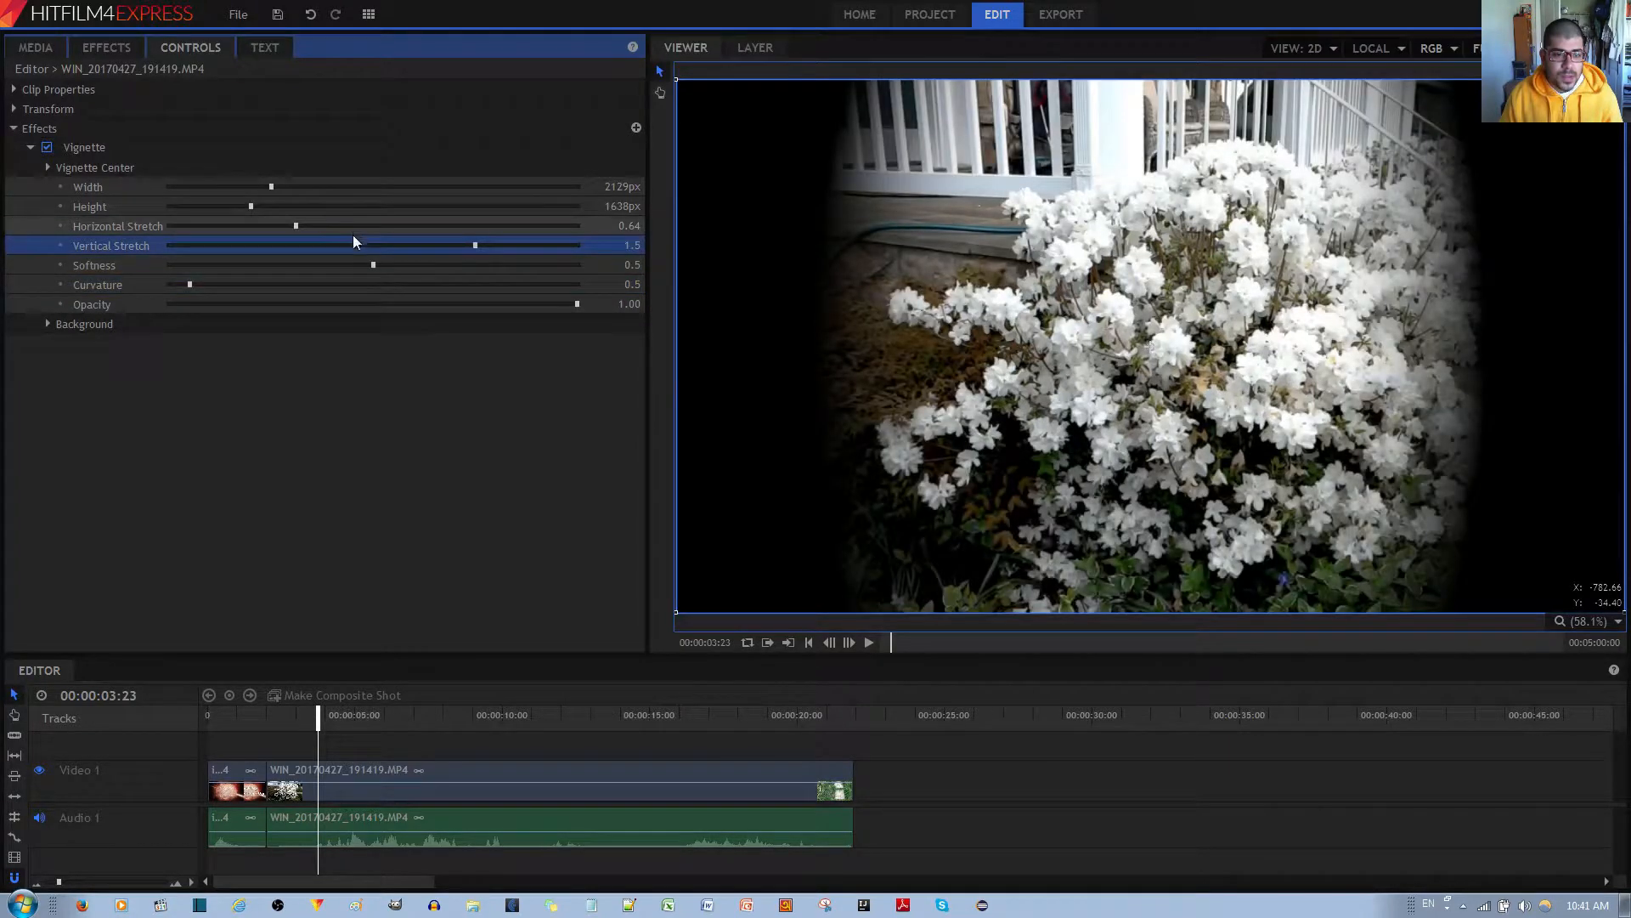
{"action": "right_click", "coordinate": [340, 222]}
{"action": "left_click", "coordinate": [365, 234]}
{"action": "left_click_drag", "start_coordinate": [250, 206], "coordinate": [349, 206]}
{"action": "right_click", "coordinate": [349, 208]}
{"action": "left_click", "coordinate": [357, 218]}
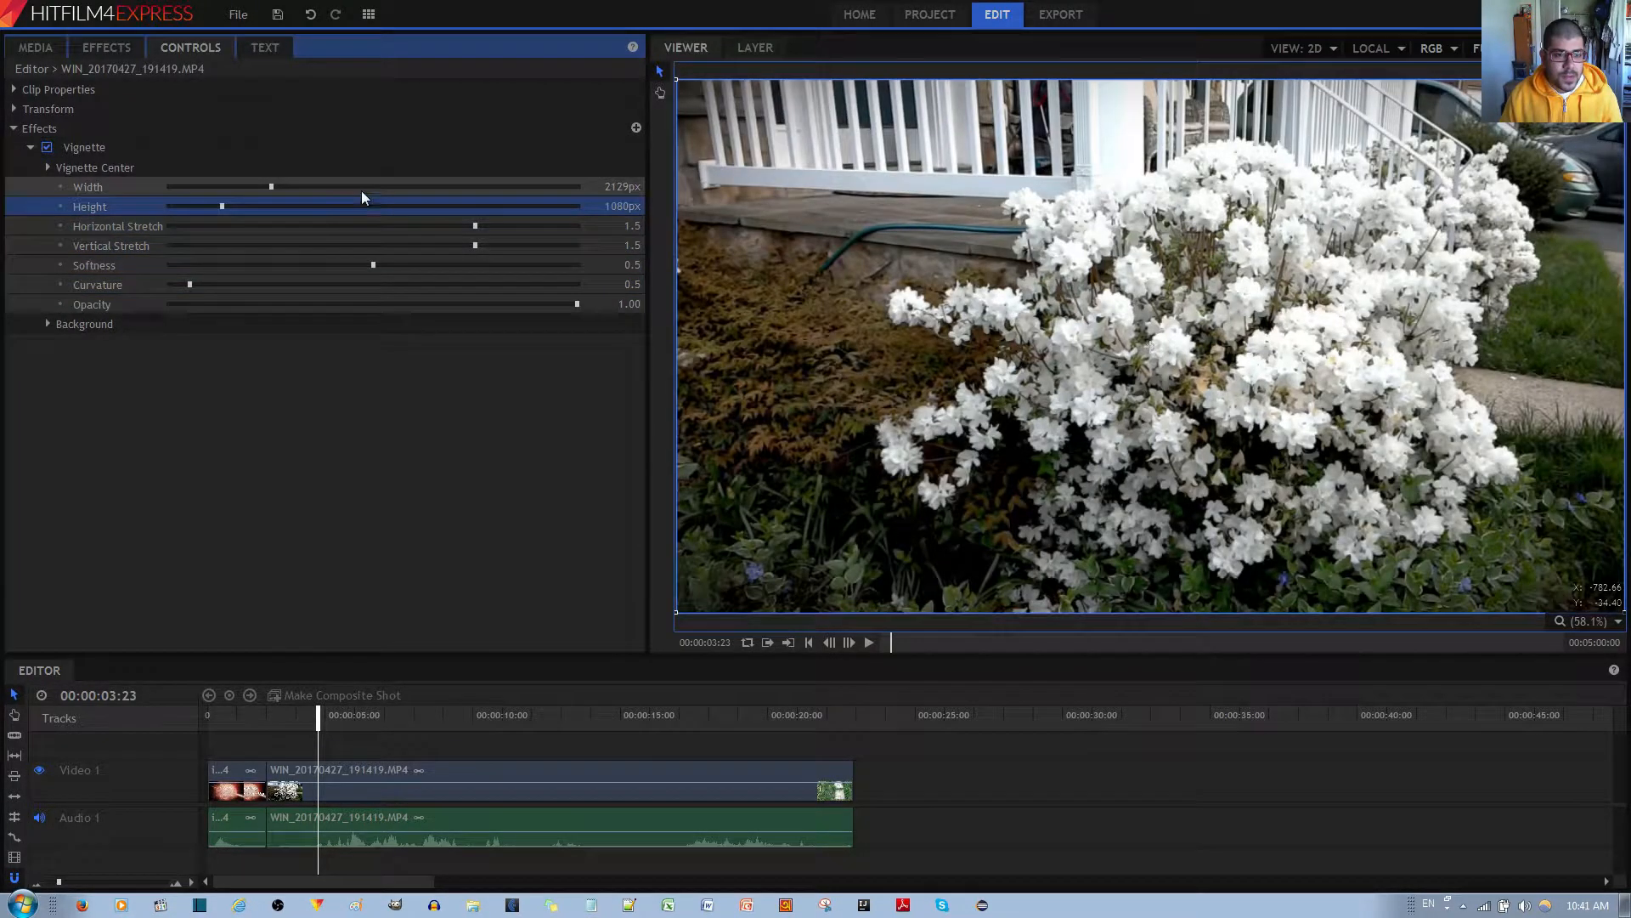
{"action": "right_click", "coordinate": [364, 190]}
{"action": "left_click", "coordinate": [386, 200]}
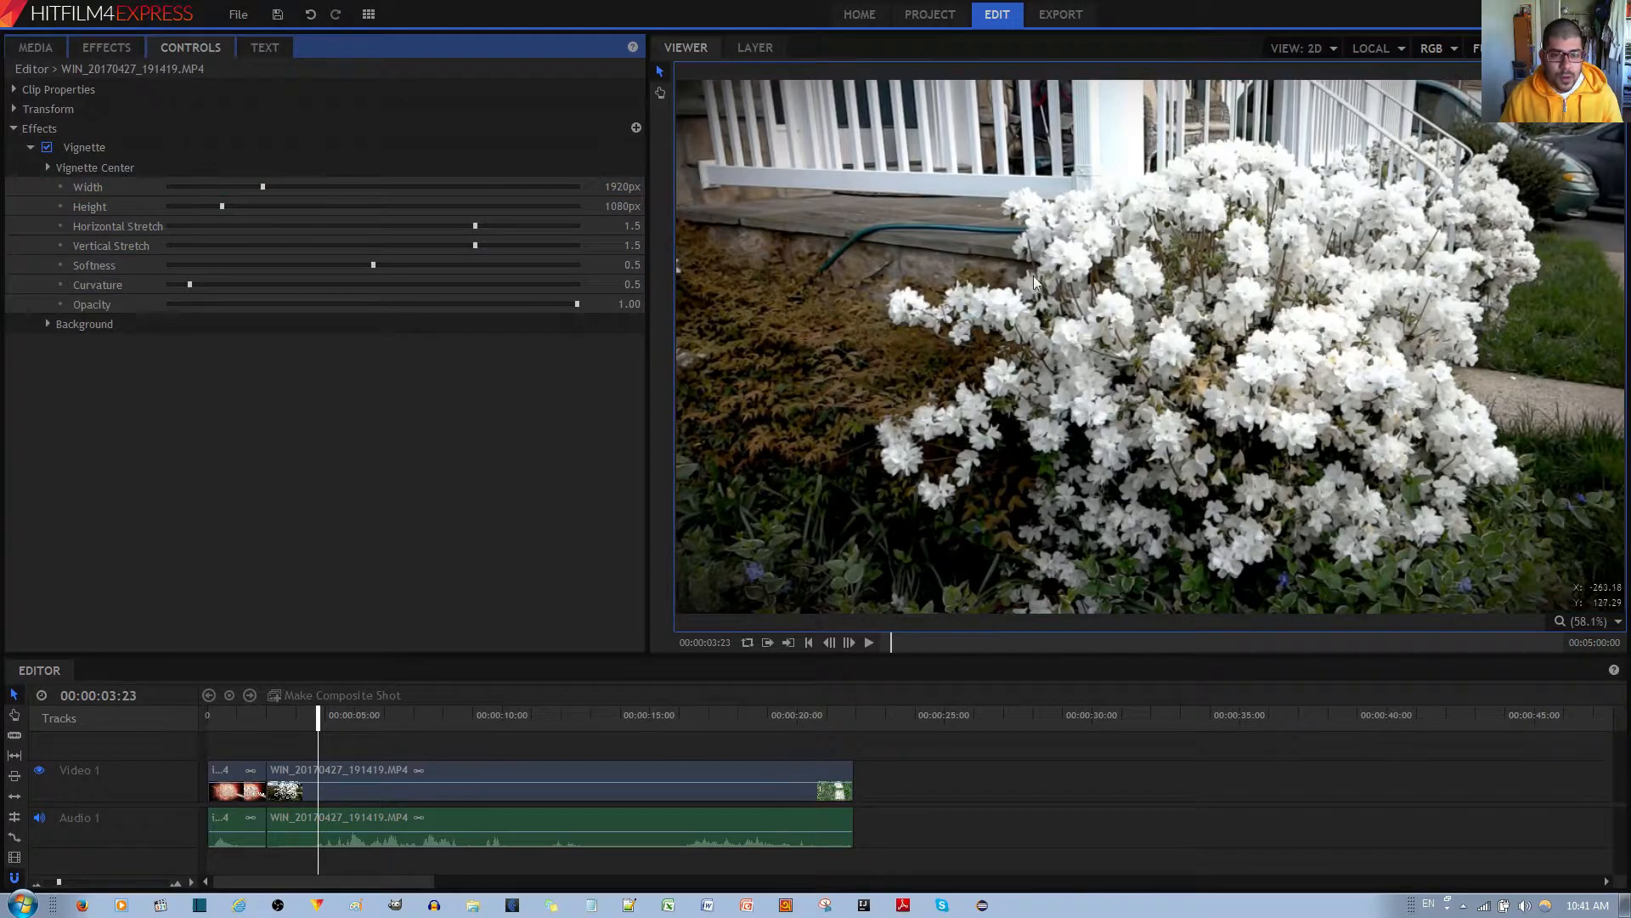
Try the vignette's main Opacity, return it to 1.00, and set the Background Opacity to 0.16
{"action": "left_click_drag", "start_coordinate": [567, 307], "coordinate": [680, 318]}
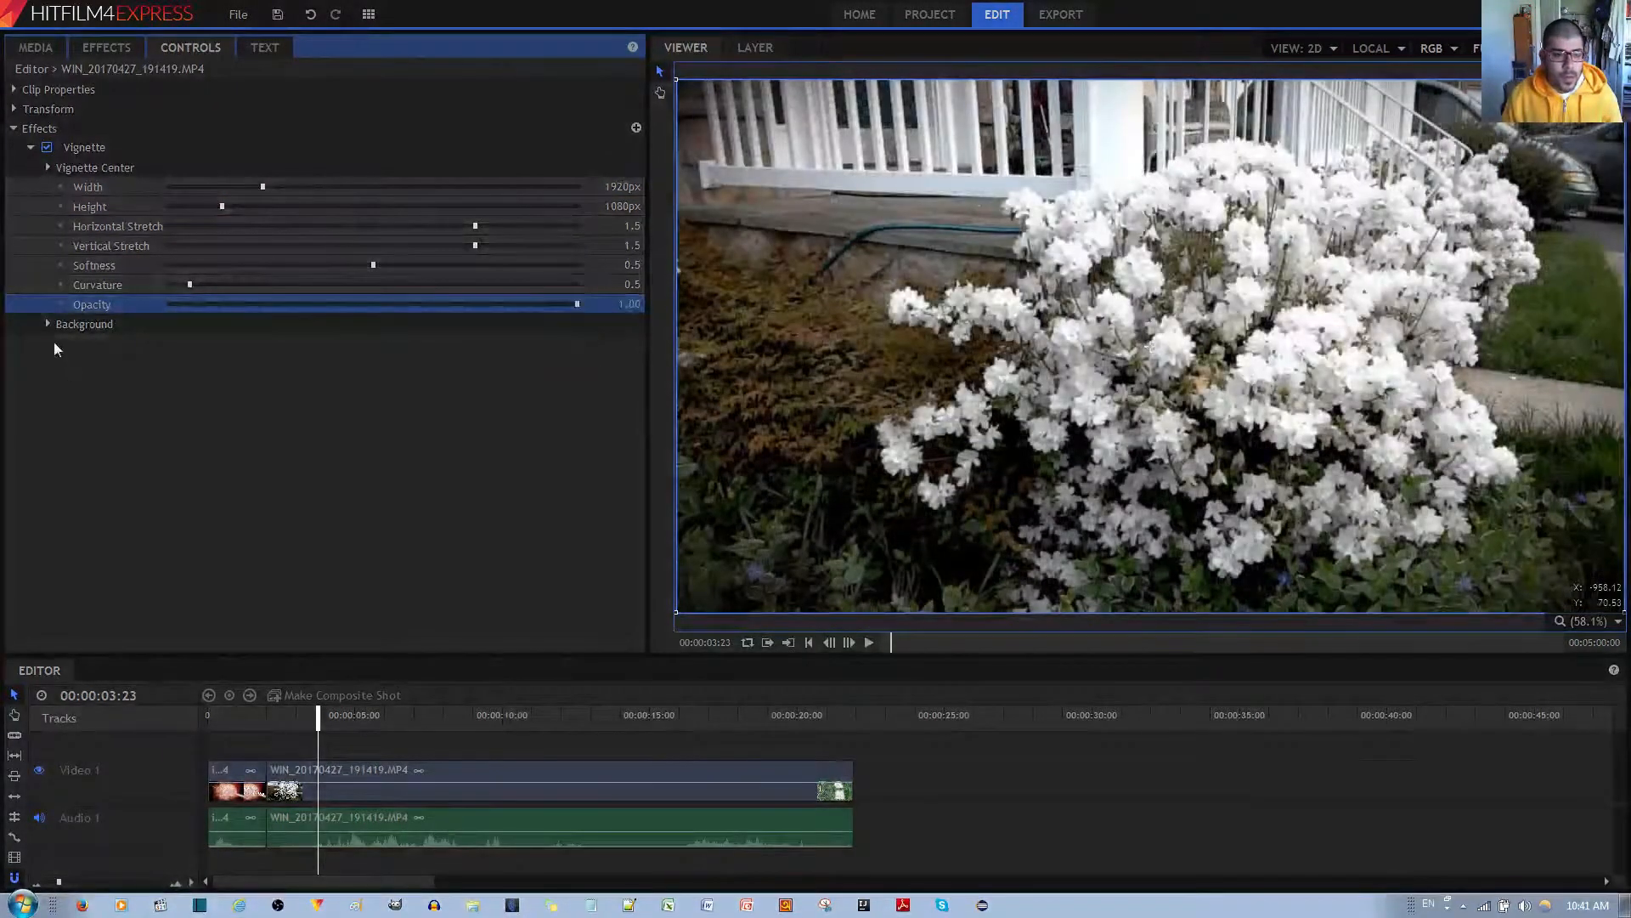
{"action": "left_click", "coordinate": [51, 328]}
{"action": "left_click_drag", "start_coordinate": [364, 343], "coordinate": [334, 345]}
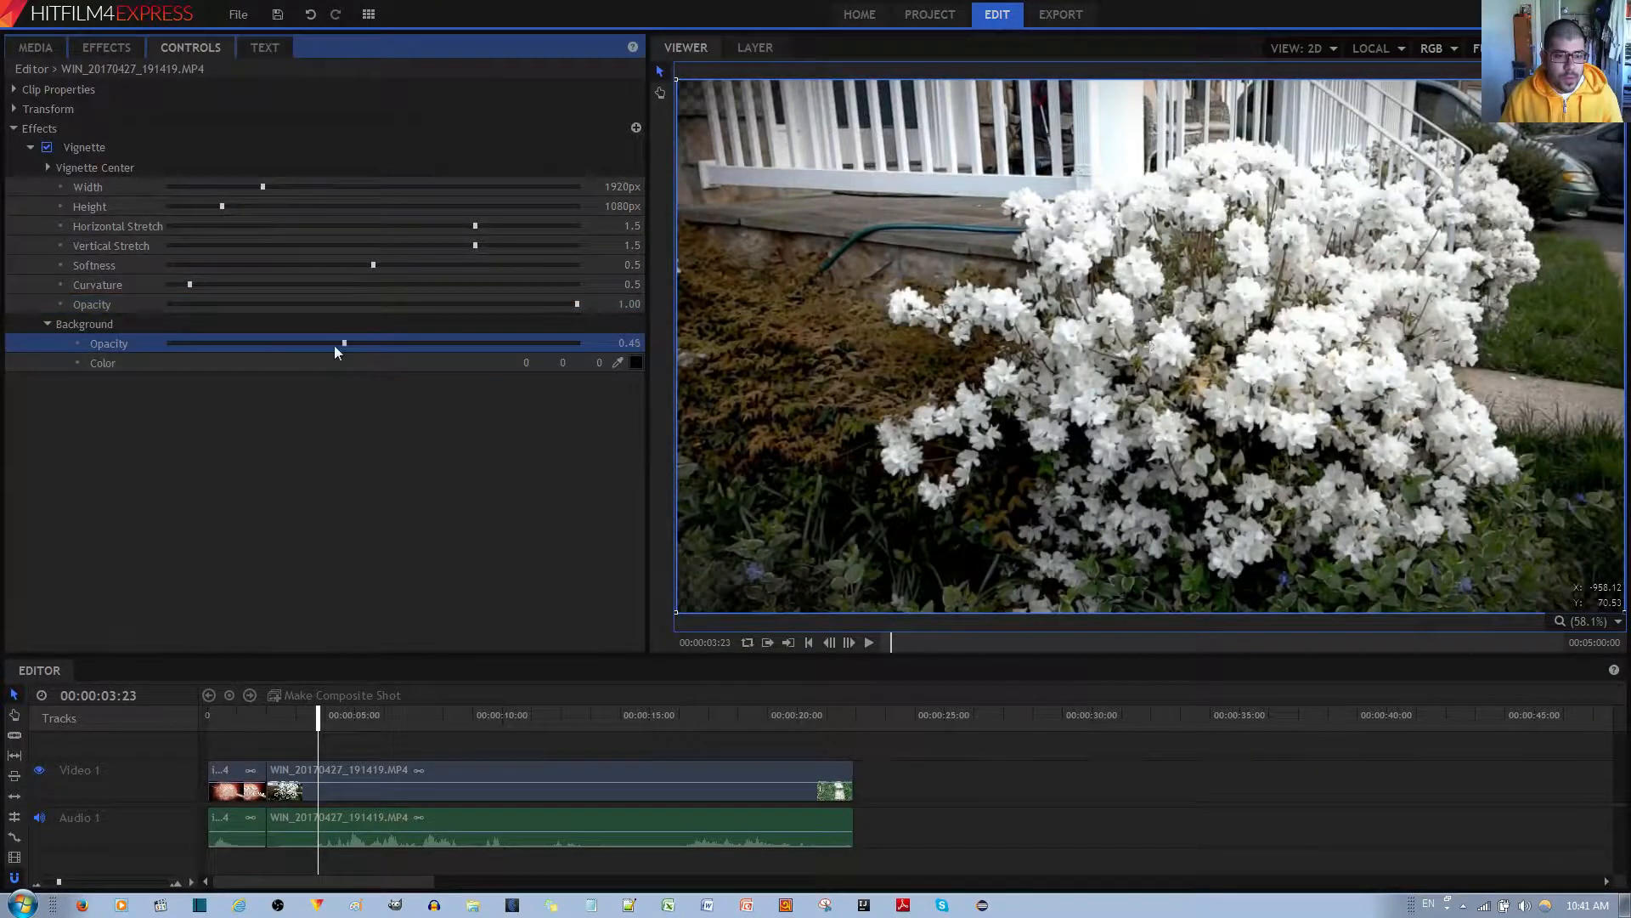
{"action": "left_click_drag", "start_coordinate": [187, 351], "coordinate": [522, 357]}
{"action": "left_click_drag", "start_coordinate": [278, 365], "coordinate": [235, 350]}
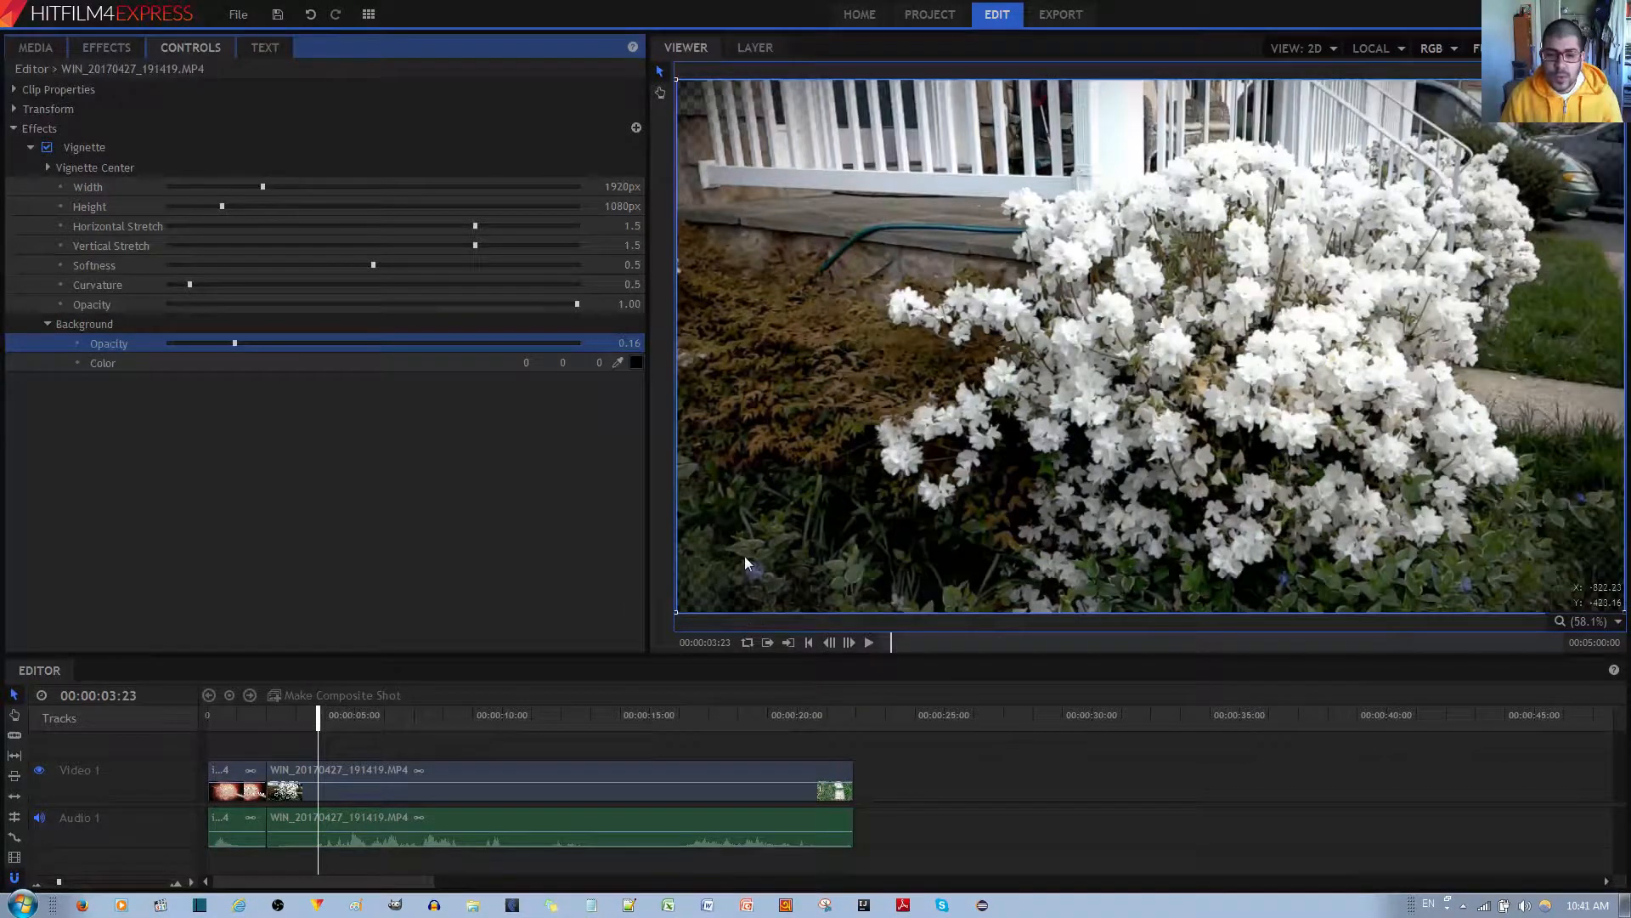
{"action": "left_click", "coordinate": [134, 394]}
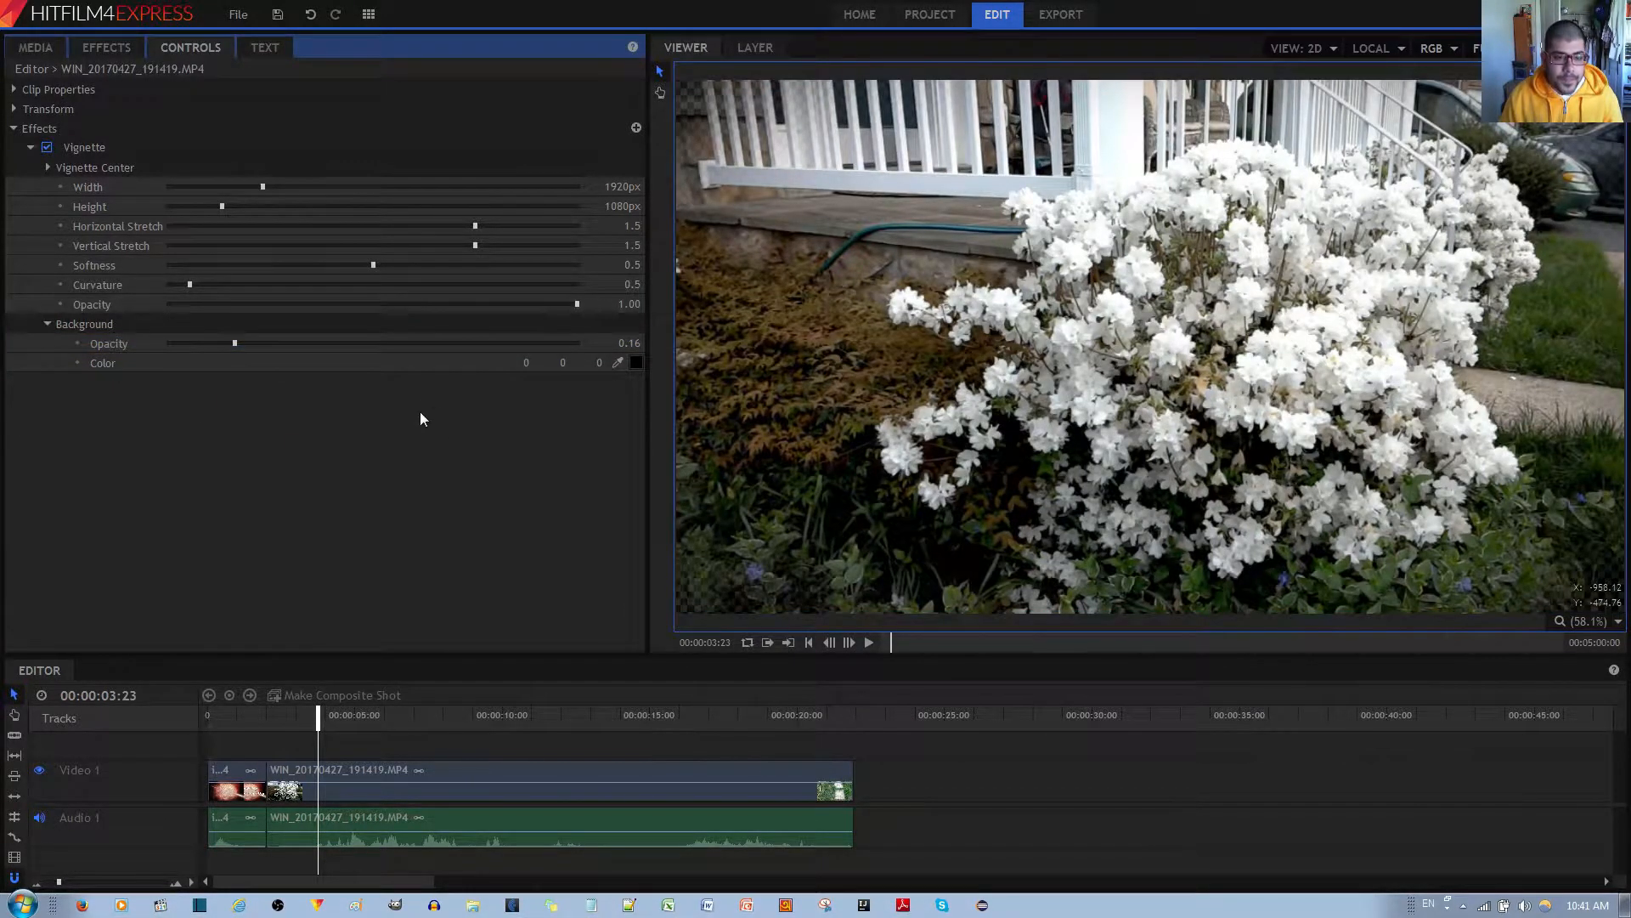
Set the vignette's background Color to bright green (0, 255, 0)
{"action": "left_click", "coordinate": [636, 364]}
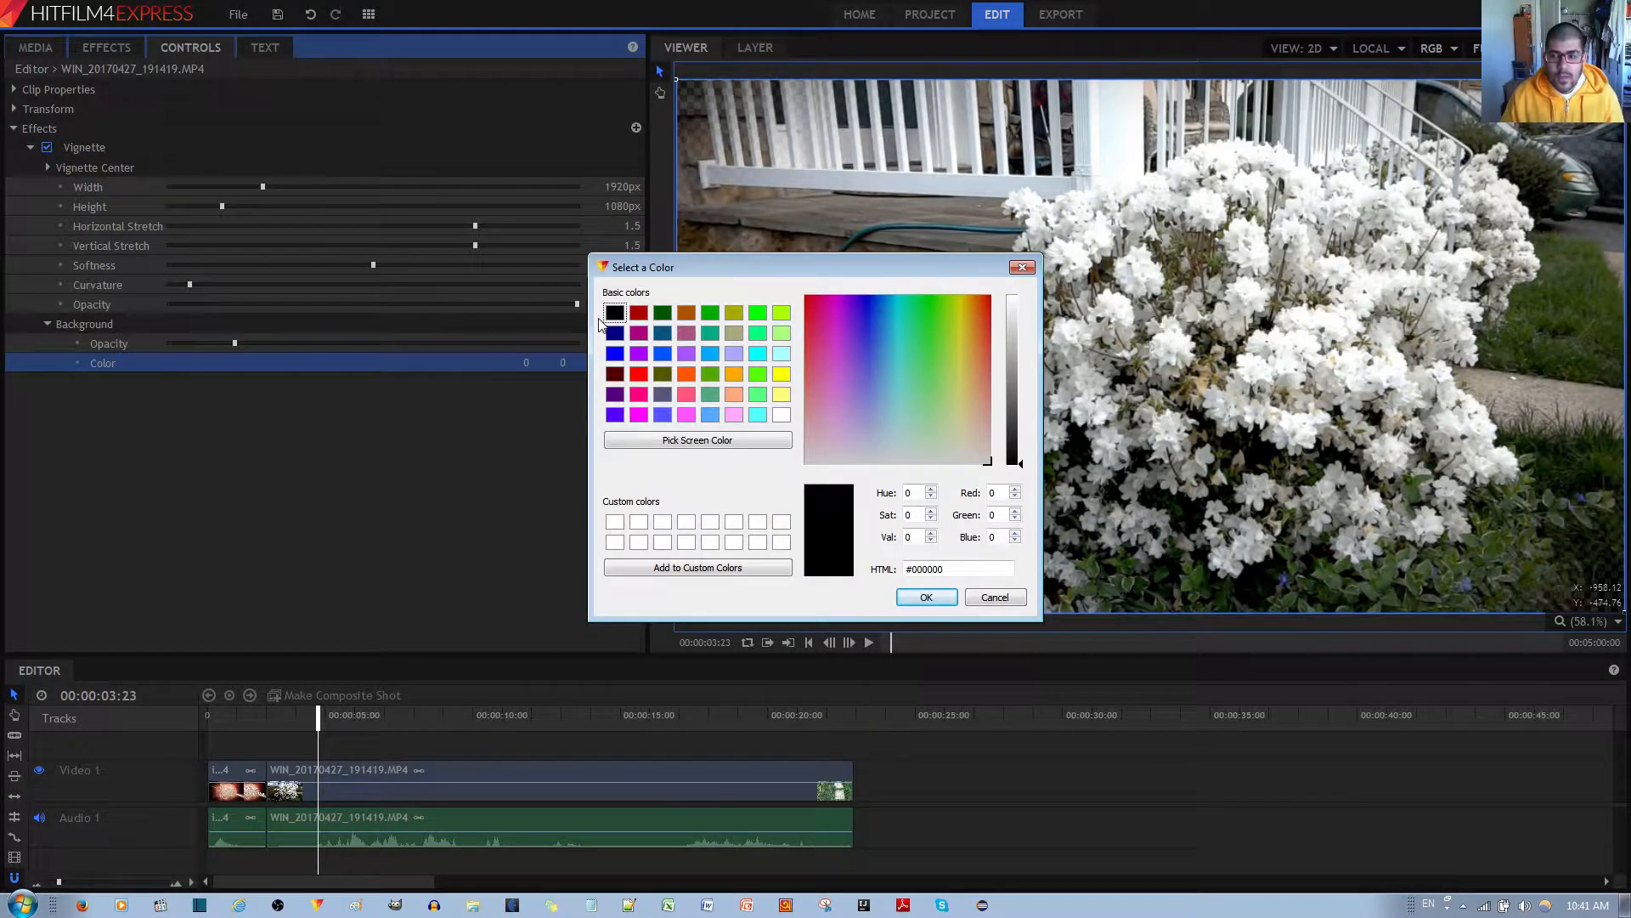
{"action": "left_click", "coordinate": [759, 314]}
{"action": "left_click", "coordinate": [926, 597]}
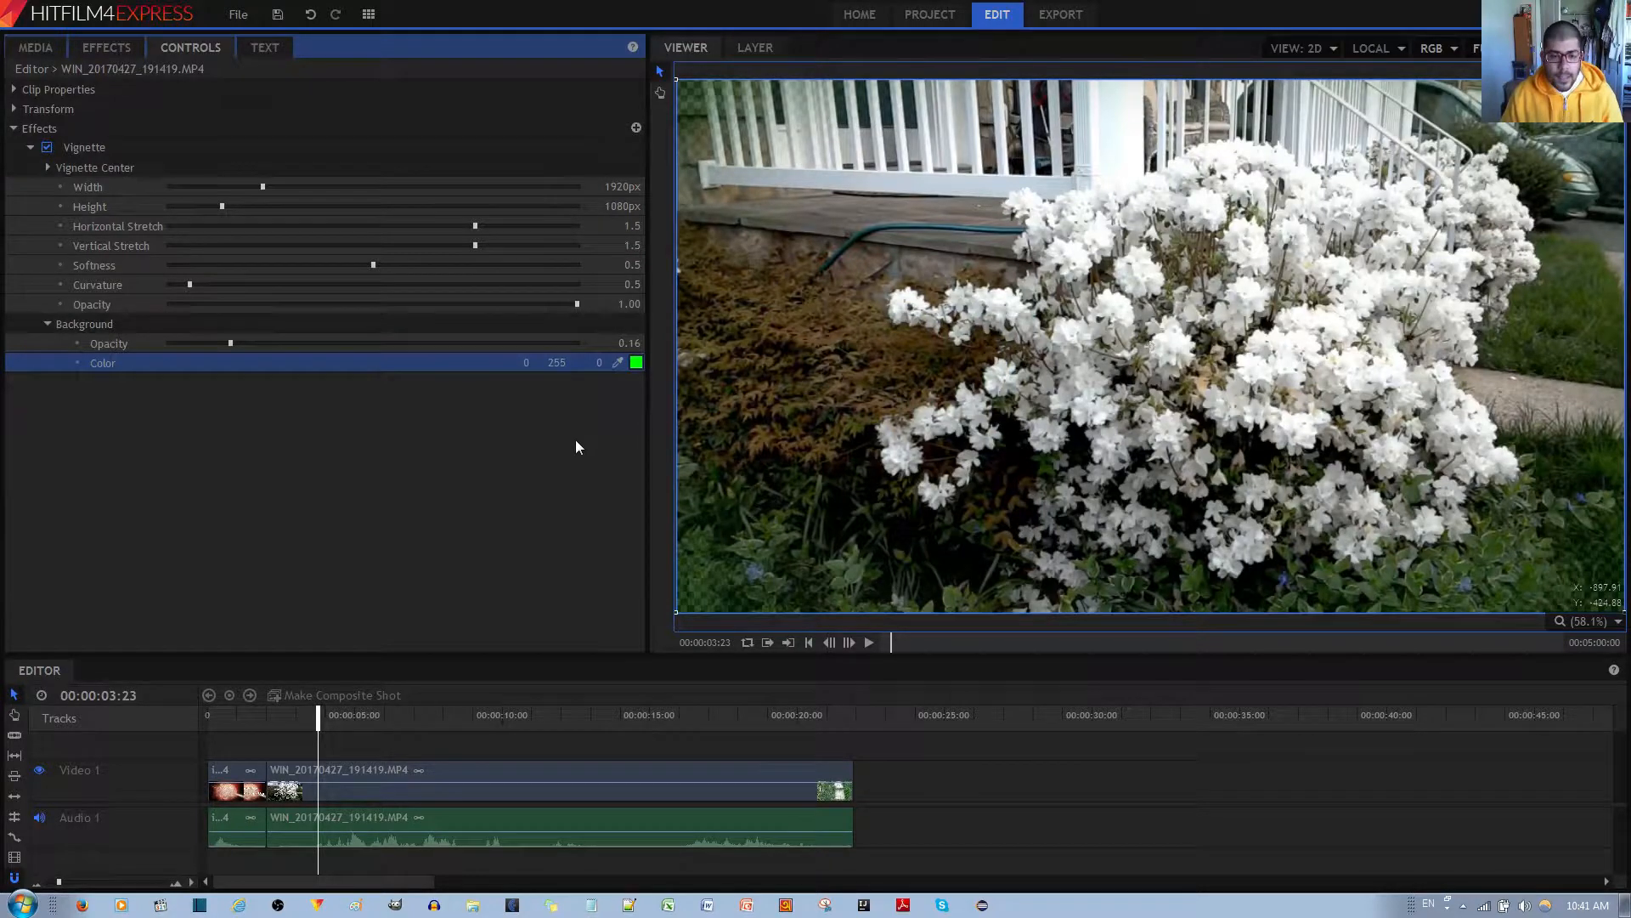
Reset the vignette's background Color and background Opacity to their defaults
{"action": "right_click", "coordinate": [400, 364]}
{"action": "left_click", "coordinate": [442, 376]}
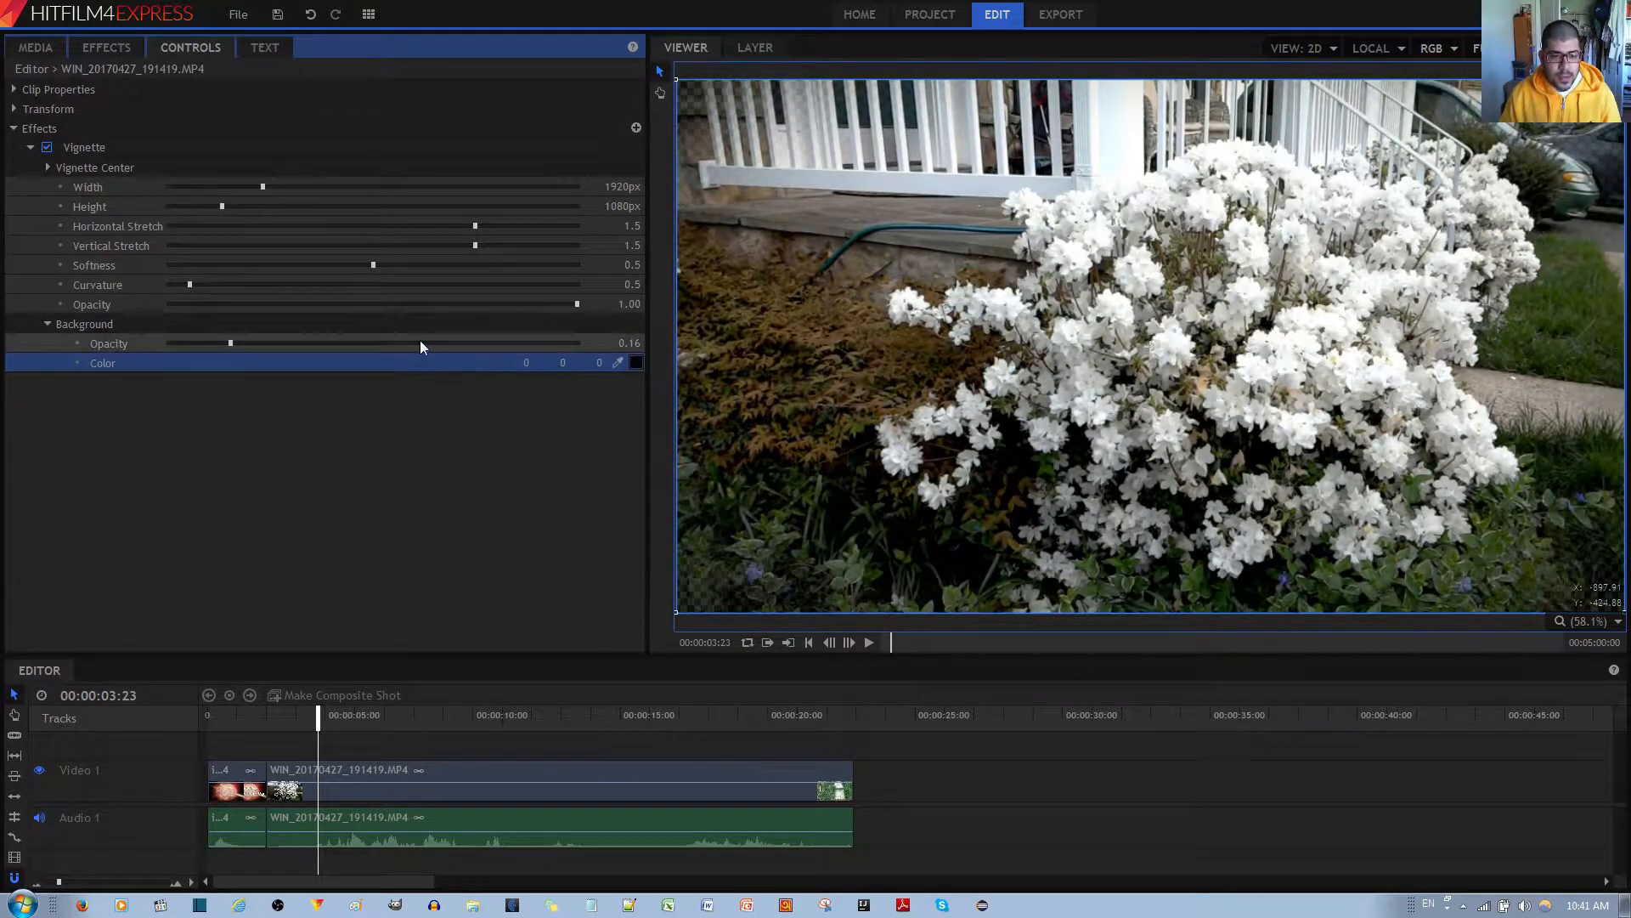
{"action": "right_click", "coordinate": [420, 340]}
{"action": "left_click", "coordinate": [446, 353]}
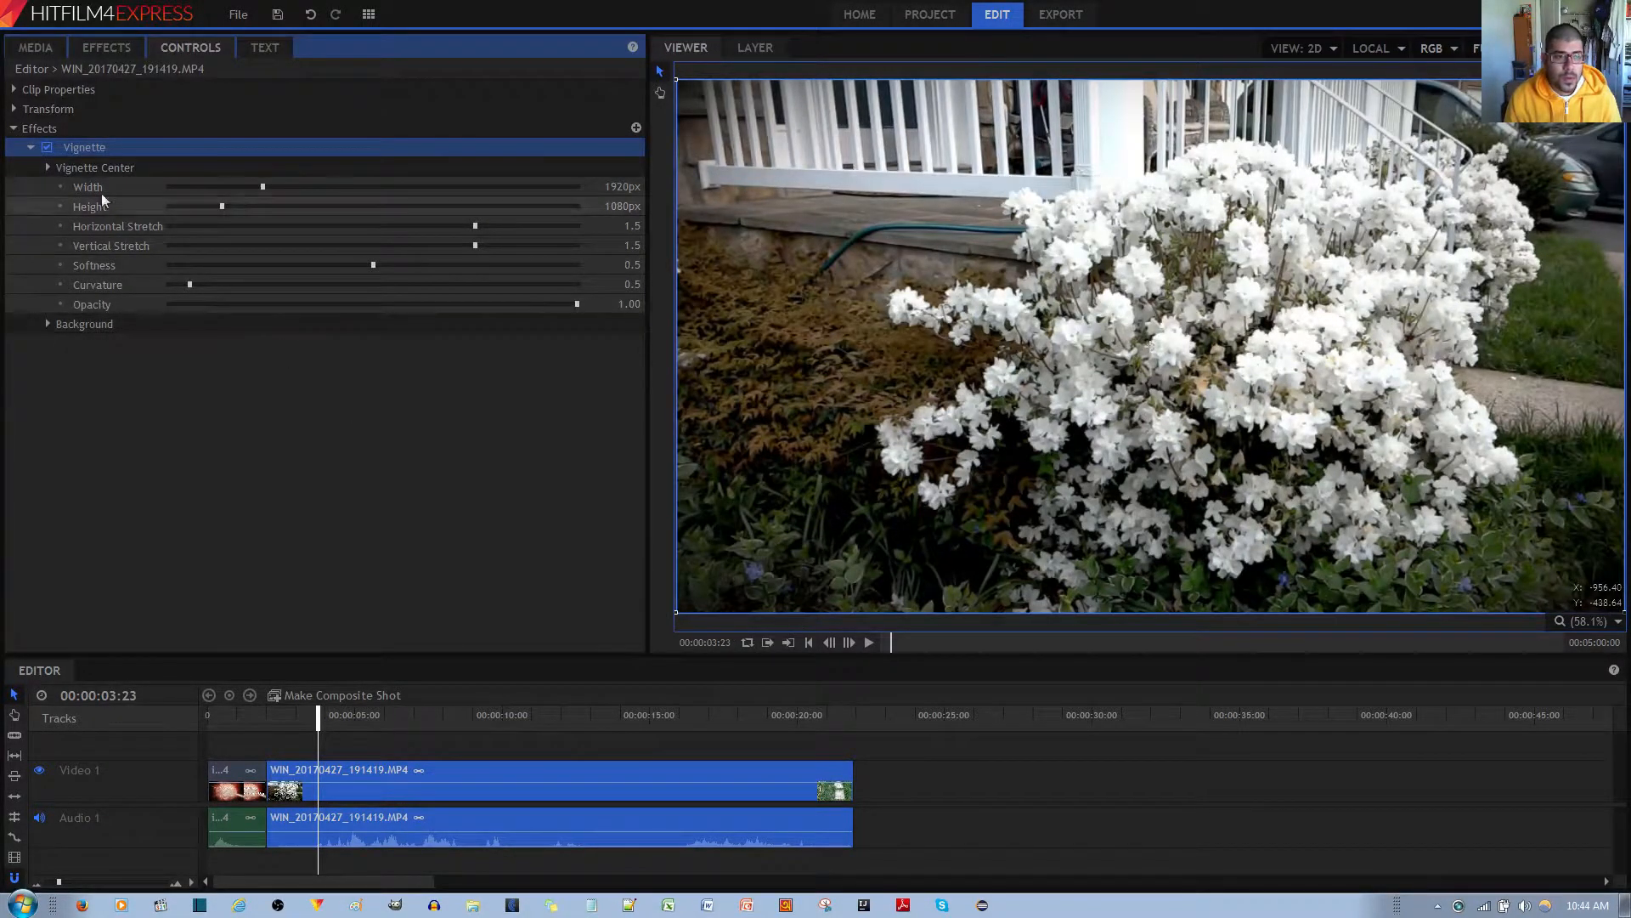
Switch the Vignette effect off and on to compare the clip with and without it, leaving it enabled
{"action": "left_click", "coordinate": [48, 148]}
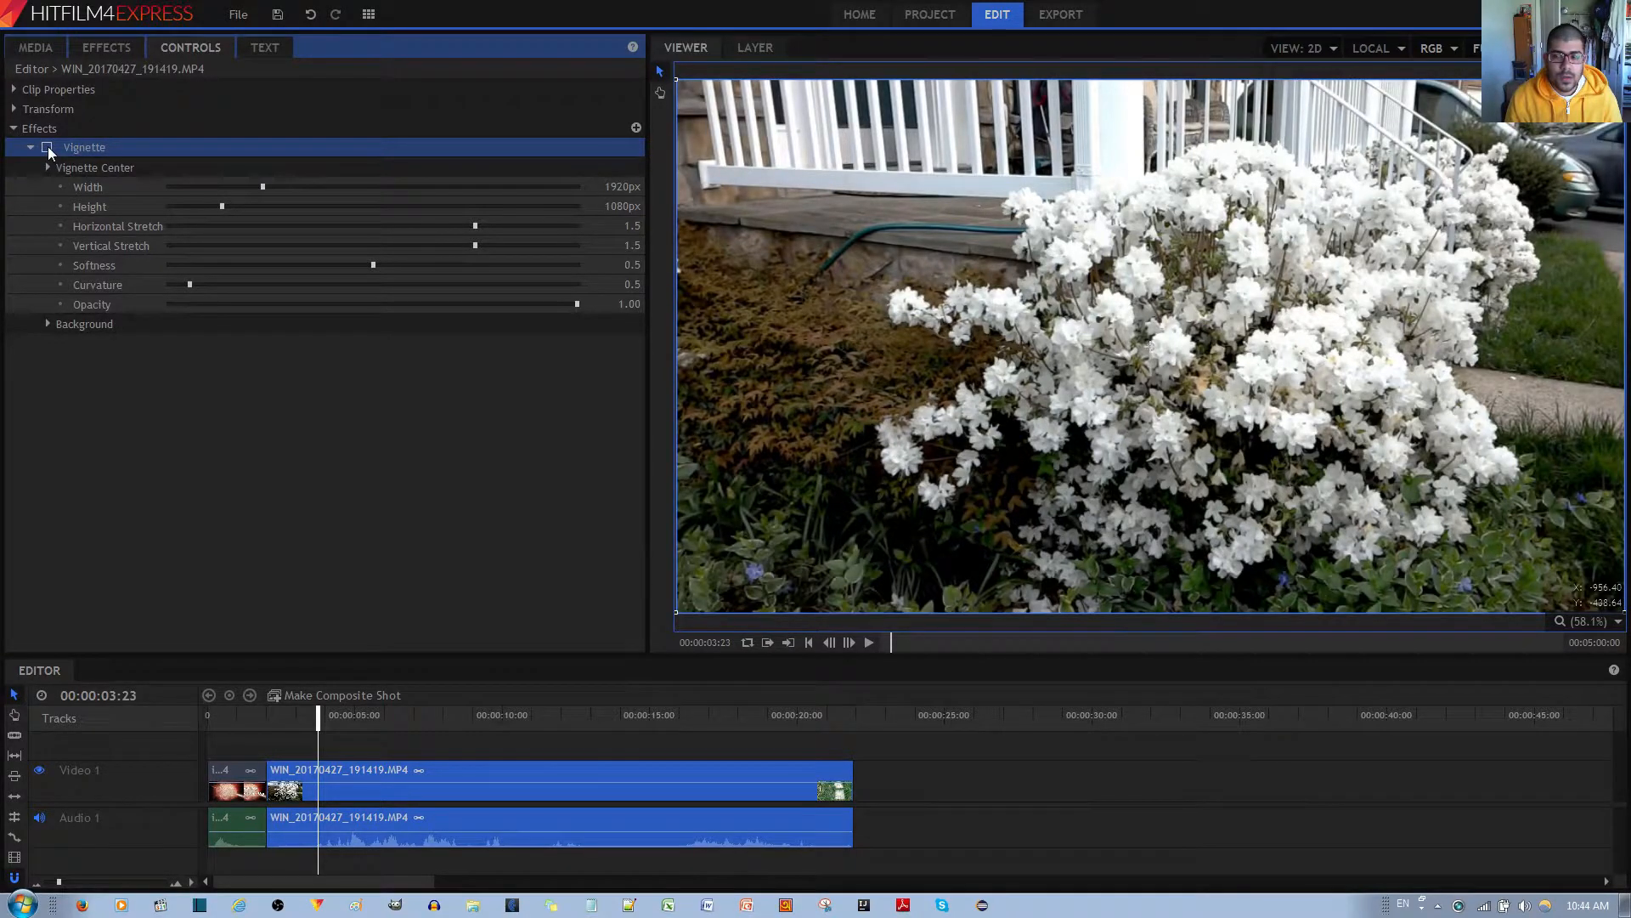
{"action": "left_click", "coordinate": [48, 148]}
{"action": "left_click", "coordinate": [47, 147]}
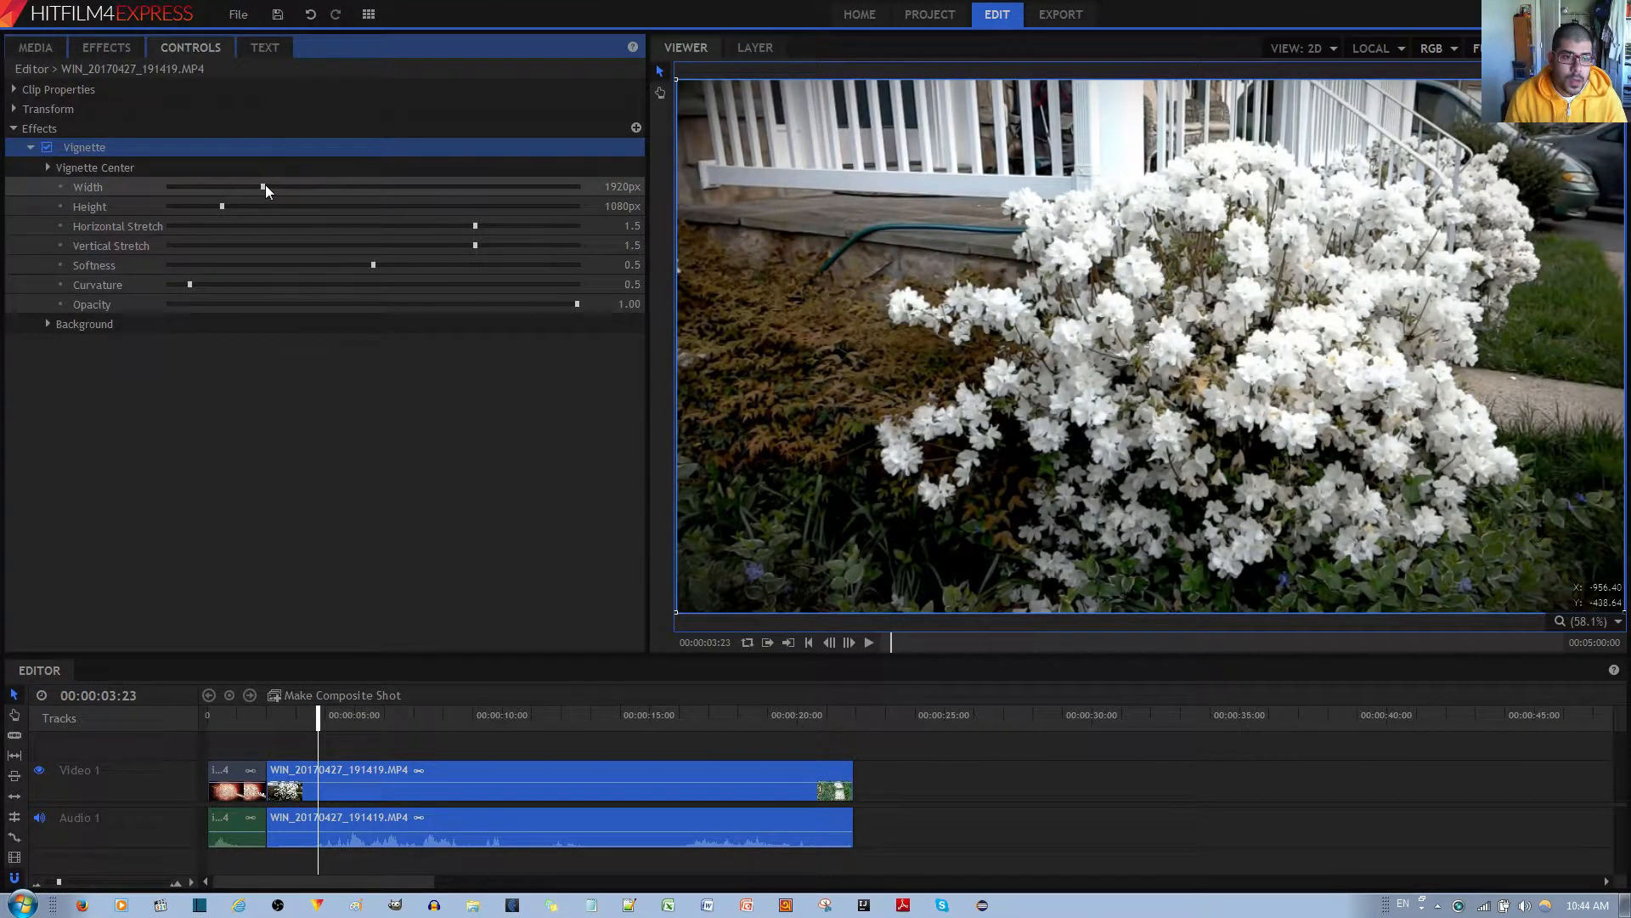
Set the vignette's Width to 1802 px, Height to 983 px and Softness to 0.8
{"action": "left_click_drag", "start_coordinate": [264, 186], "coordinate": [260, 186]}
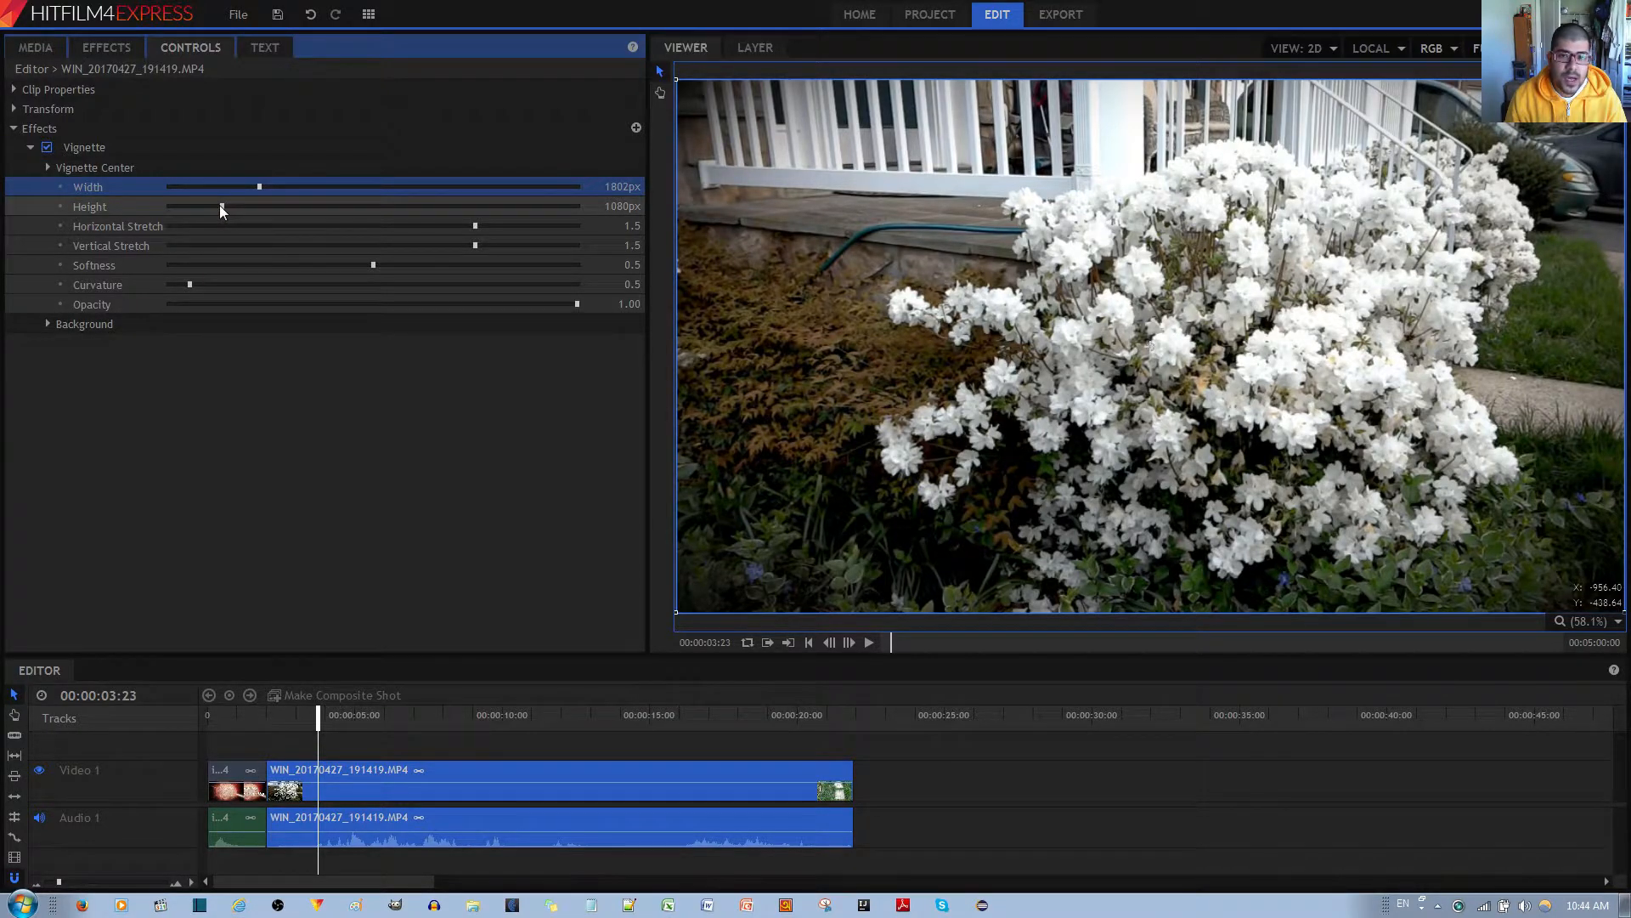
{"action": "left_click_drag", "start_coordinate": [221, 206], "coordinate": [218, 206]}
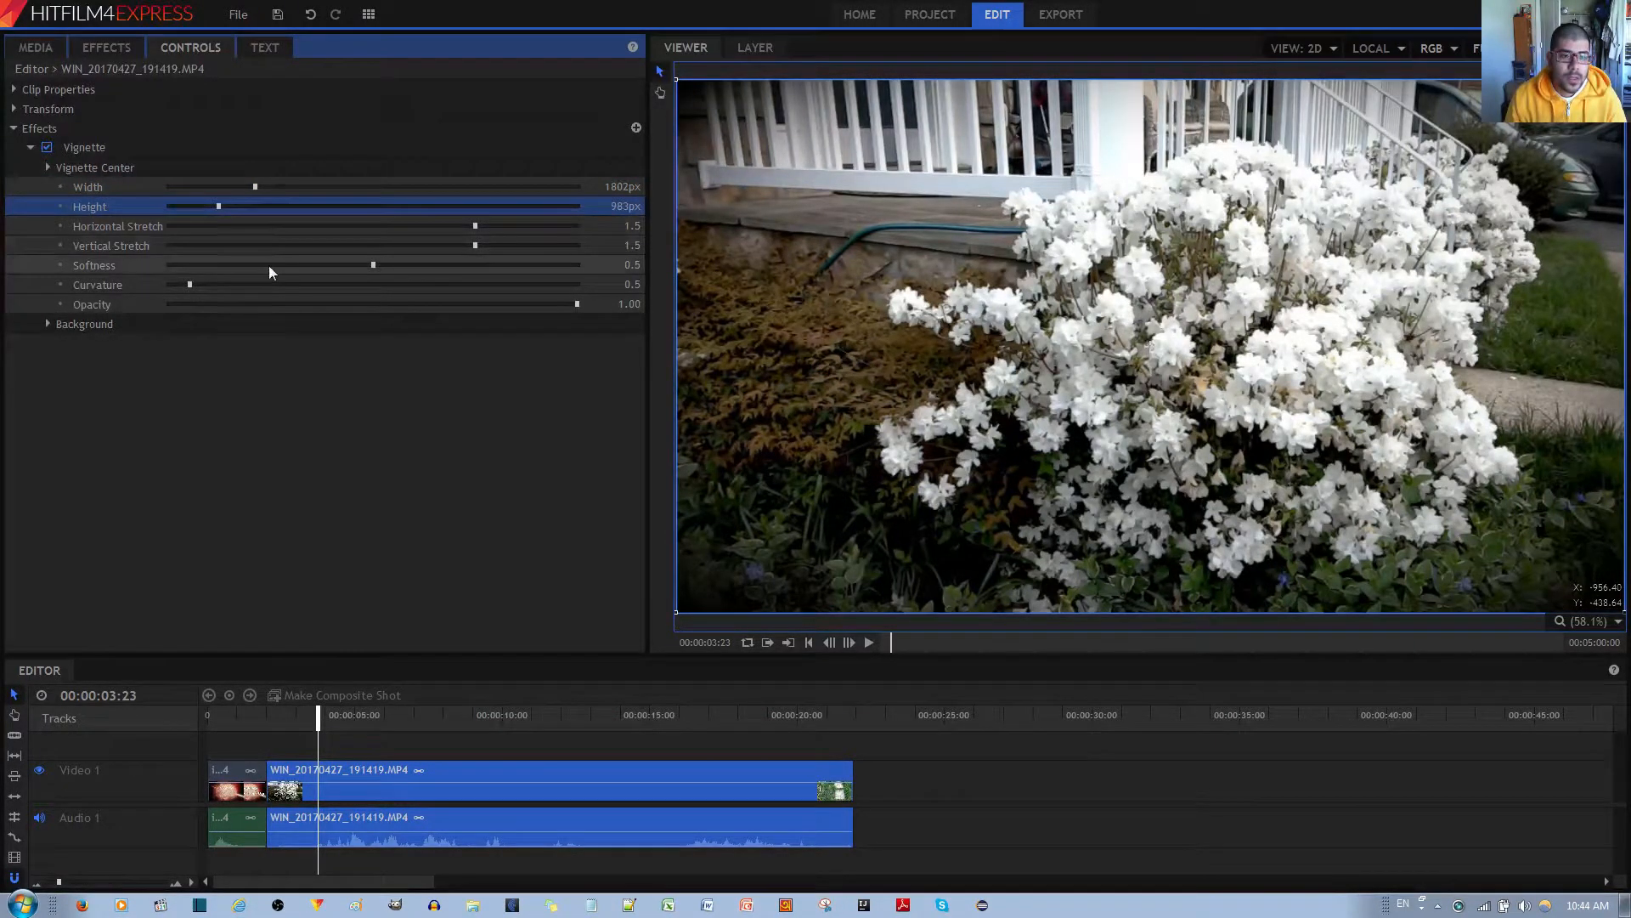
{"action": "left_click_drag", "start_coordinate": [374, 265], "coordinate": [495, 270]}
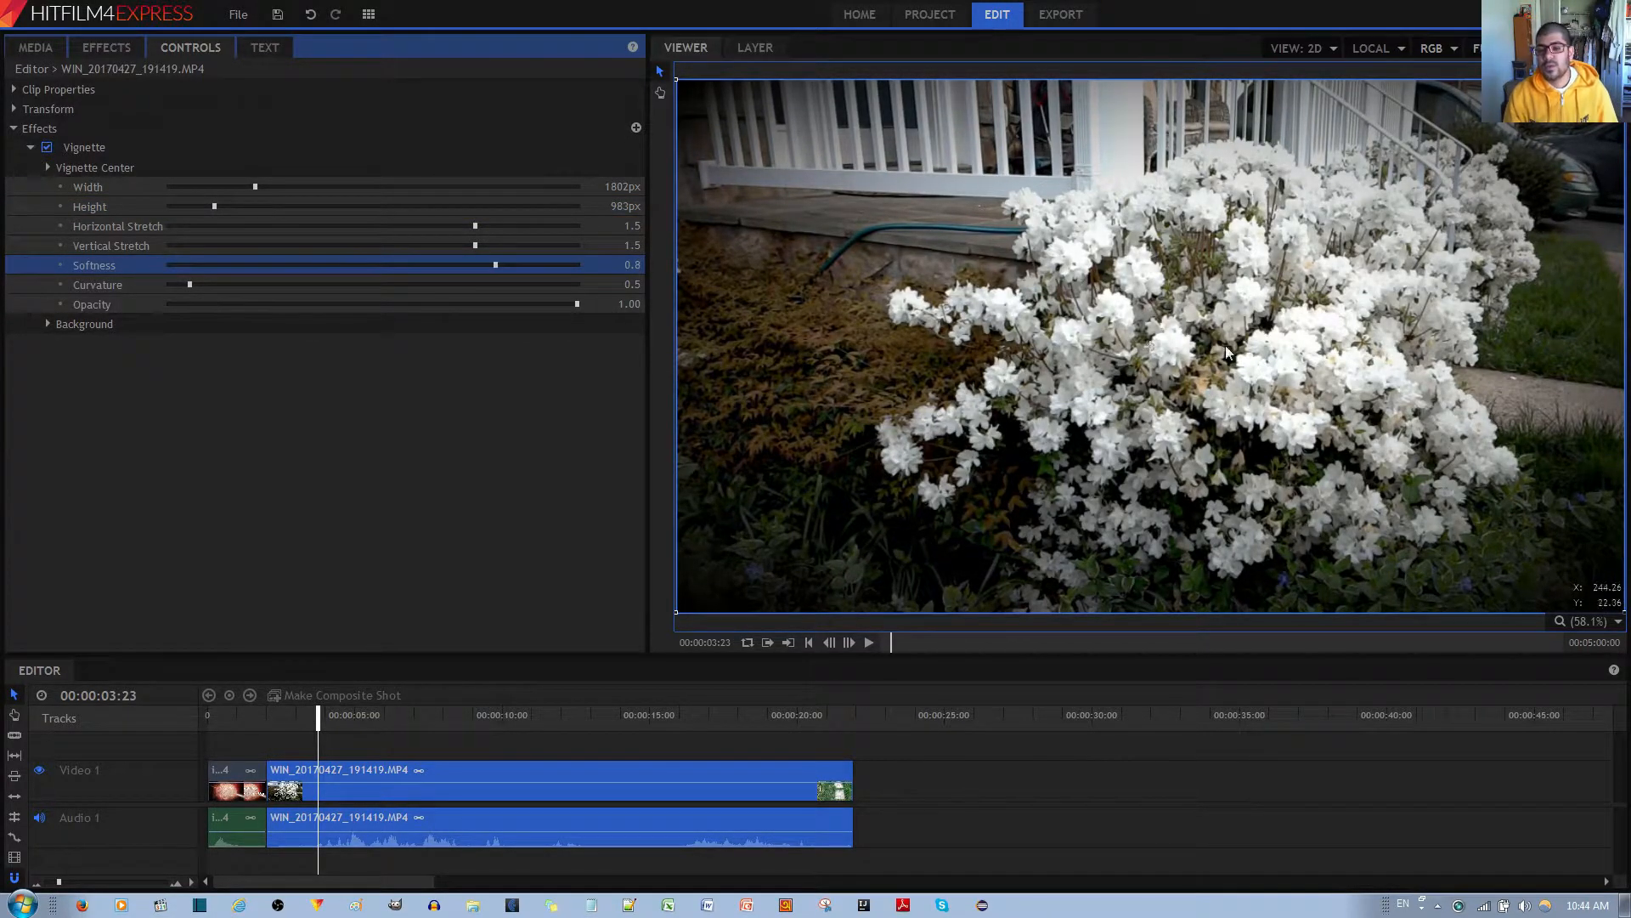
Reduce the vignette's Width to 1638 px and Height to 819 px, and set its Curvature to 0.3
{"action": "key", "text": "ctrl"}
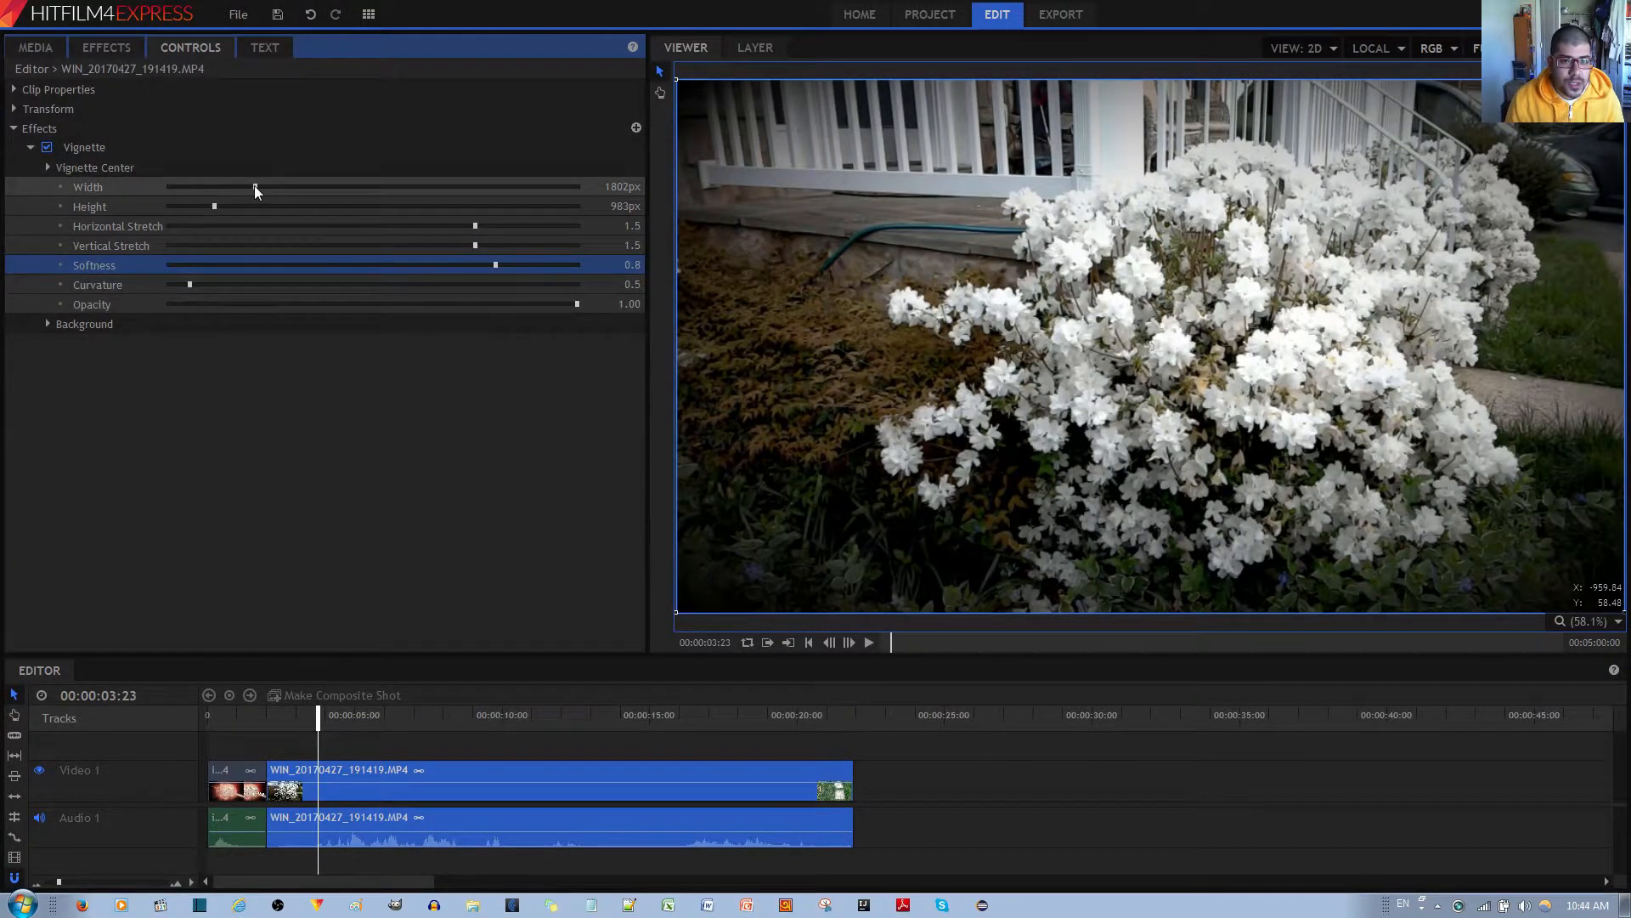
{"action": "left_click_drag", "start_coordinate": [255, 187], "coordinate": [210, 206]}
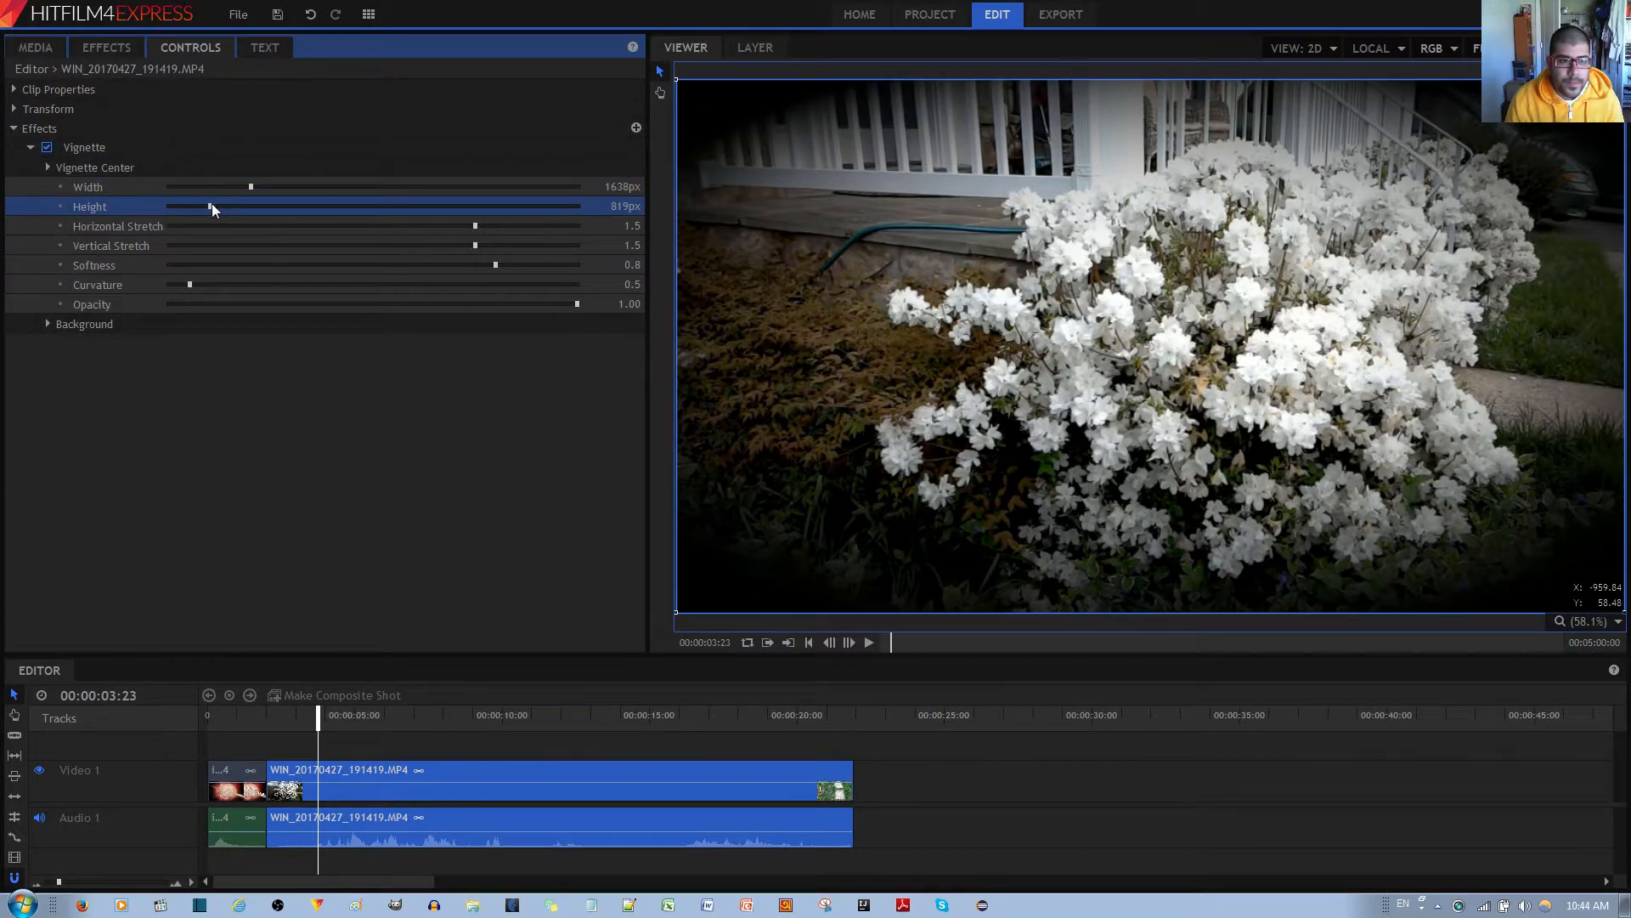
{"action": "left_click_drag", "start_coordinate": [190, 286], "coordinate": [182, 286]}
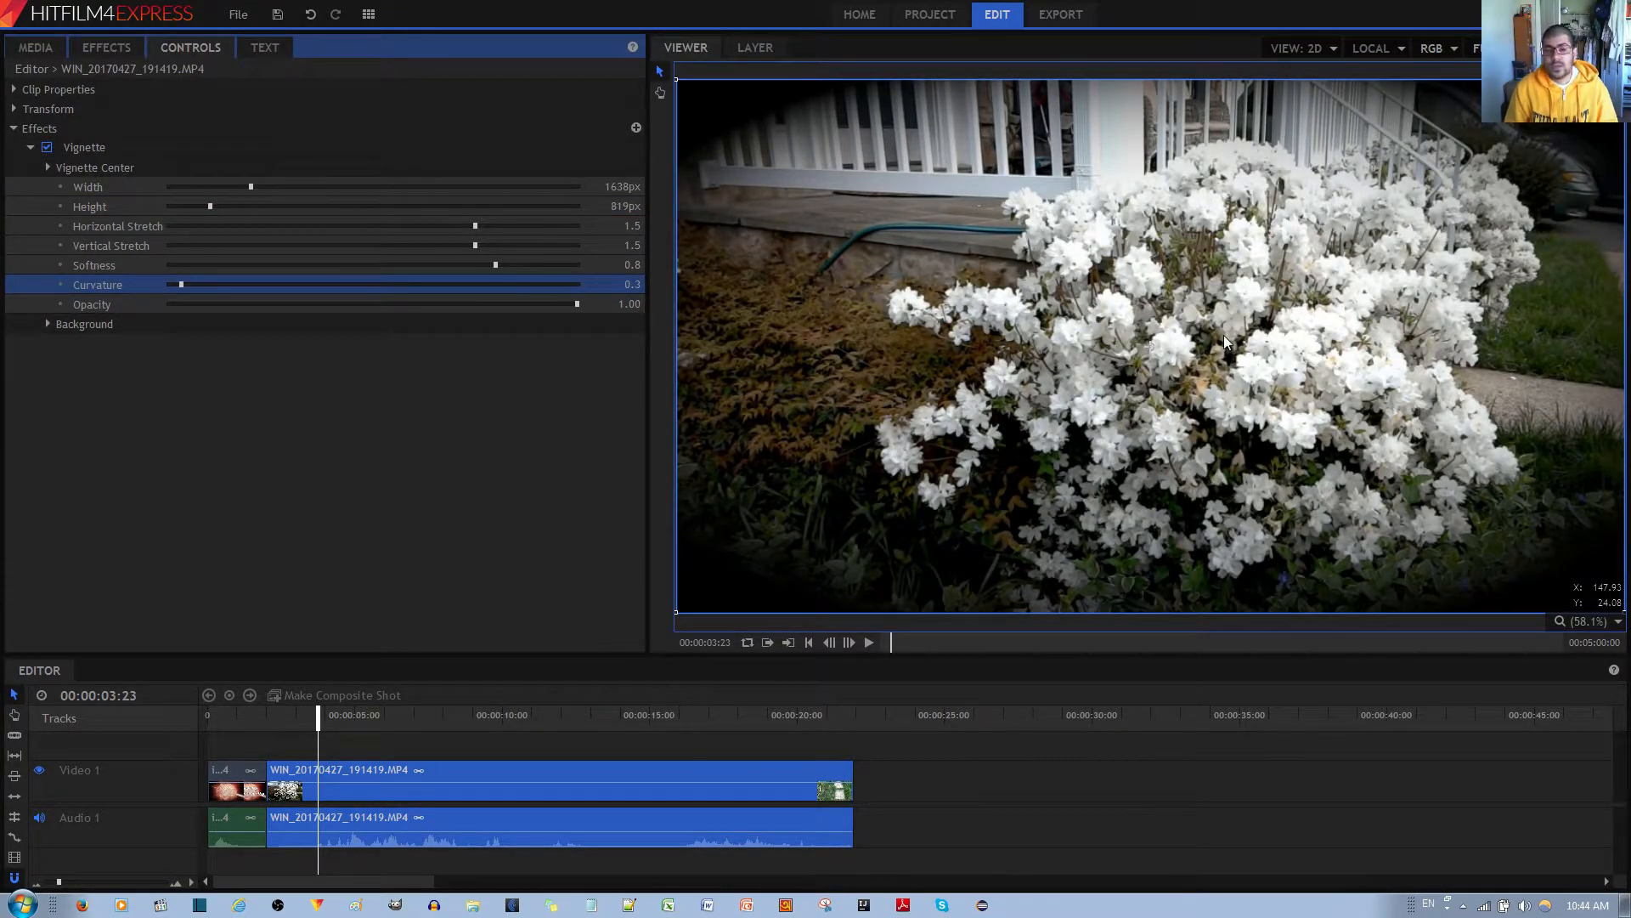
Set the vignette's Width to 1802 px and its Height to 901 px
{"action": "left_click", "coordinate": [253, 187]}
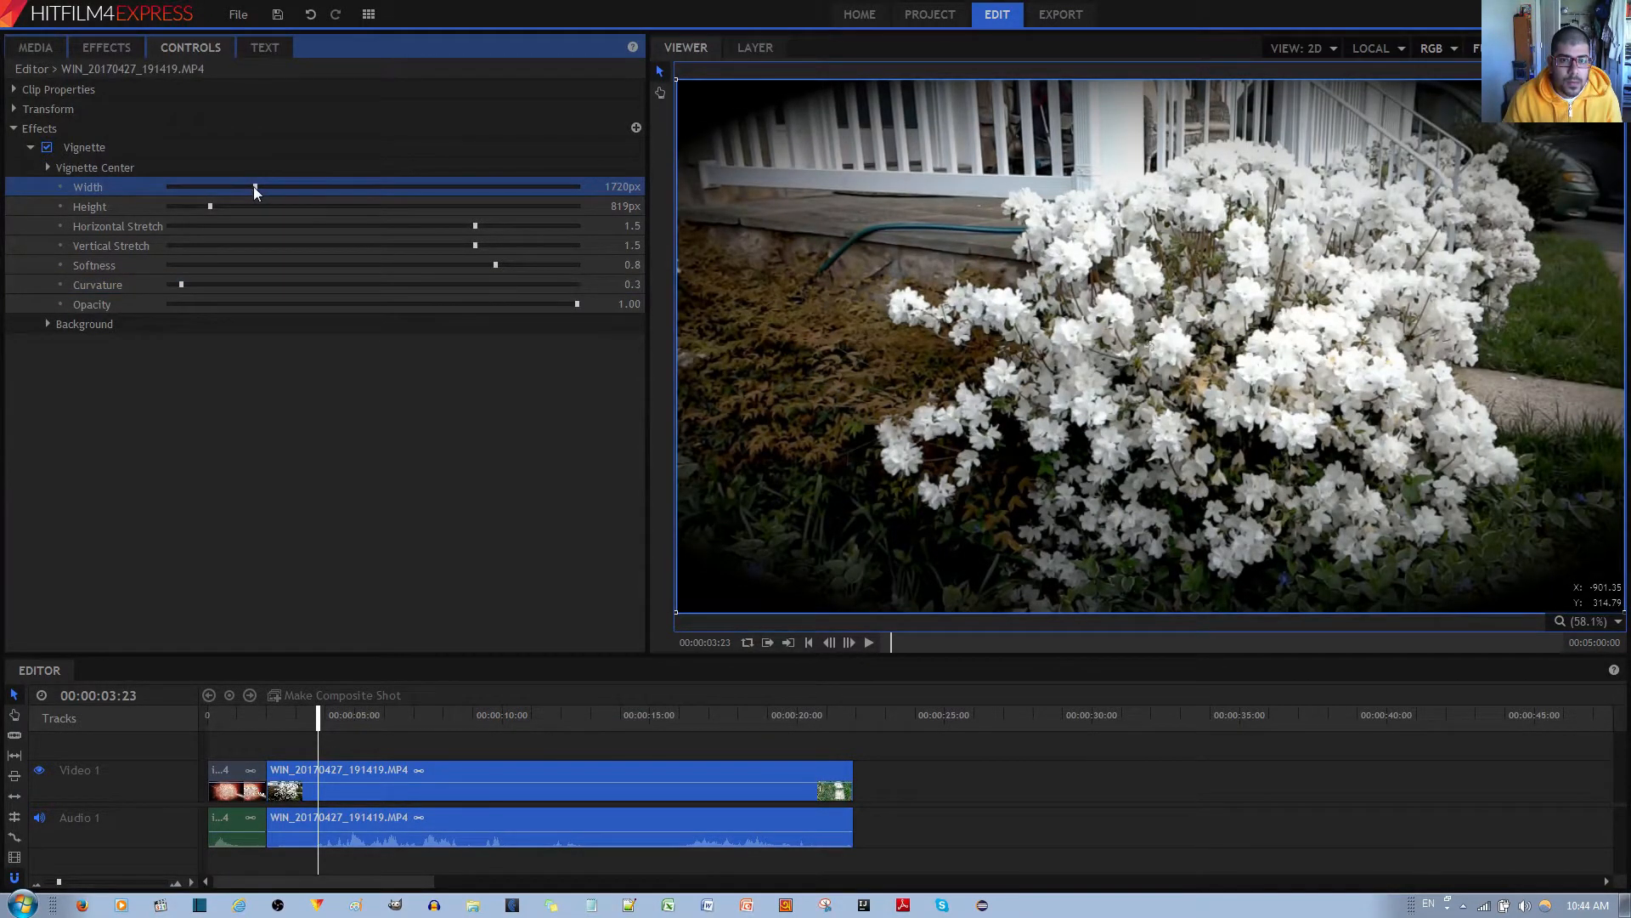
{"action": "left_click_drag", "start_coordinate": [254, 187], "coordinate": [259, 187]}
{"action": "left_click", "coordinate": [216, 205]}
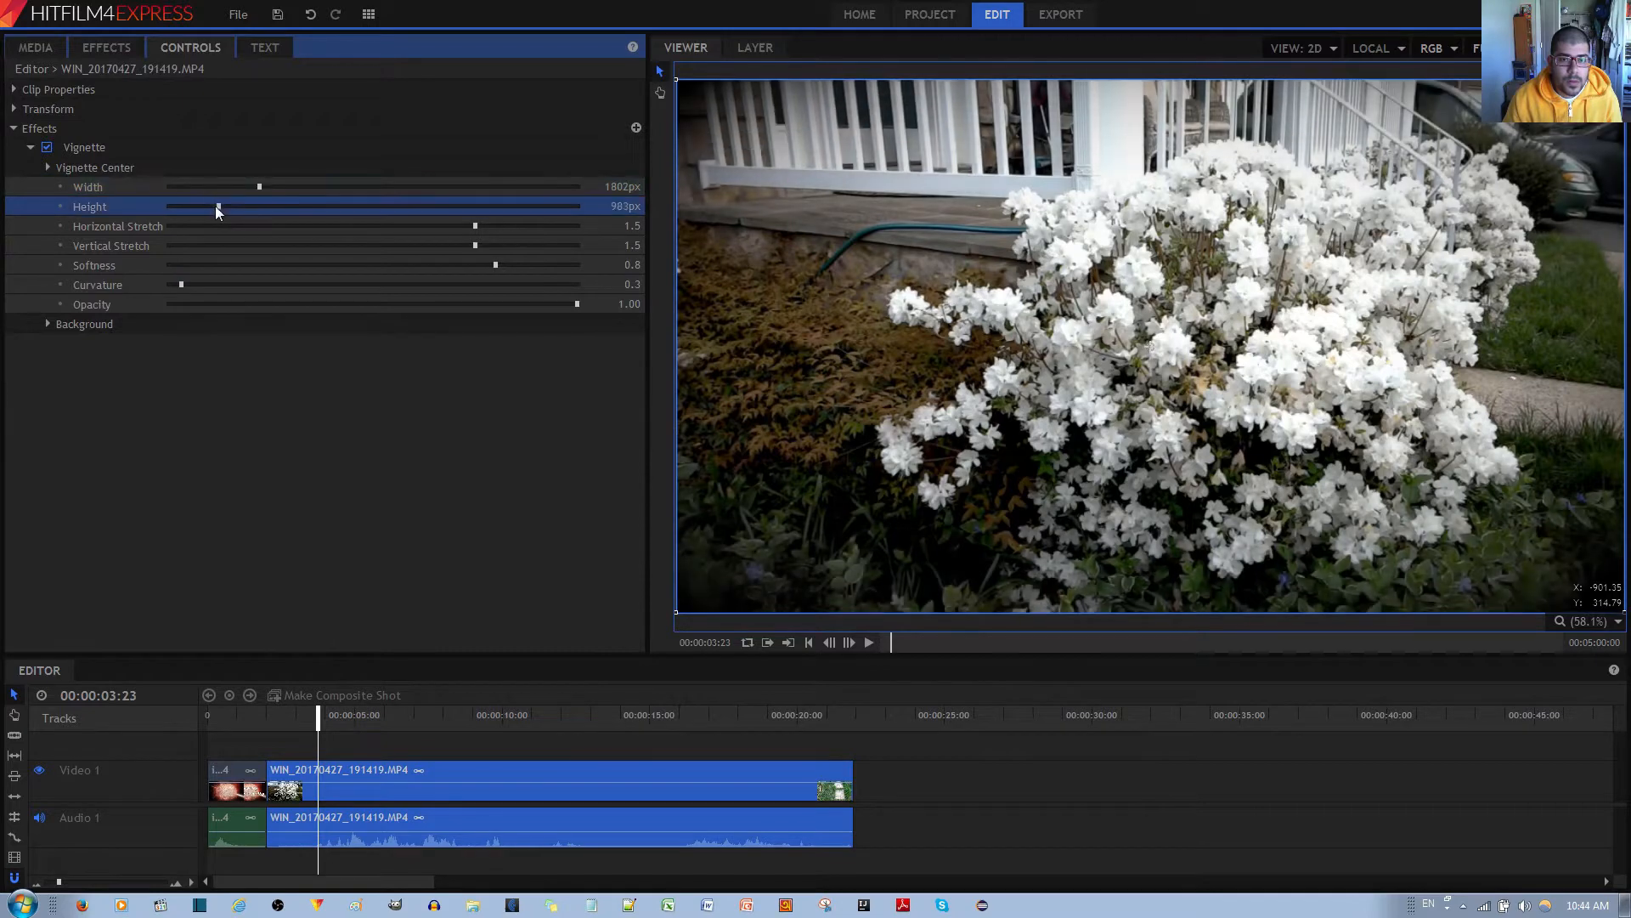
{"action": "left_click", "coordinate": [214, 205]}
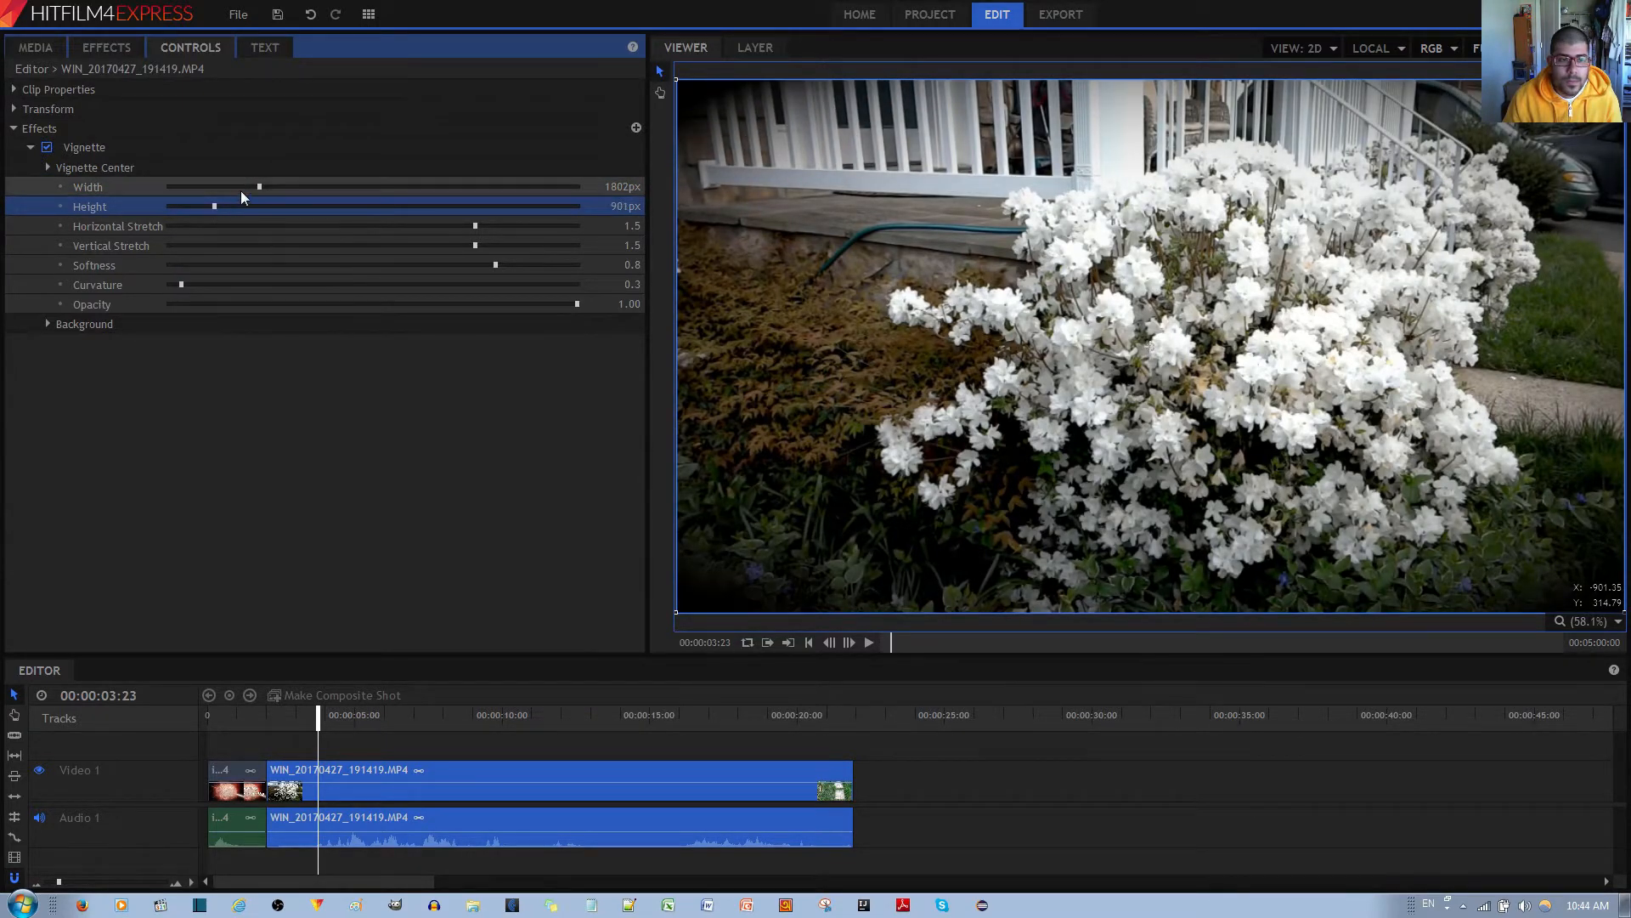